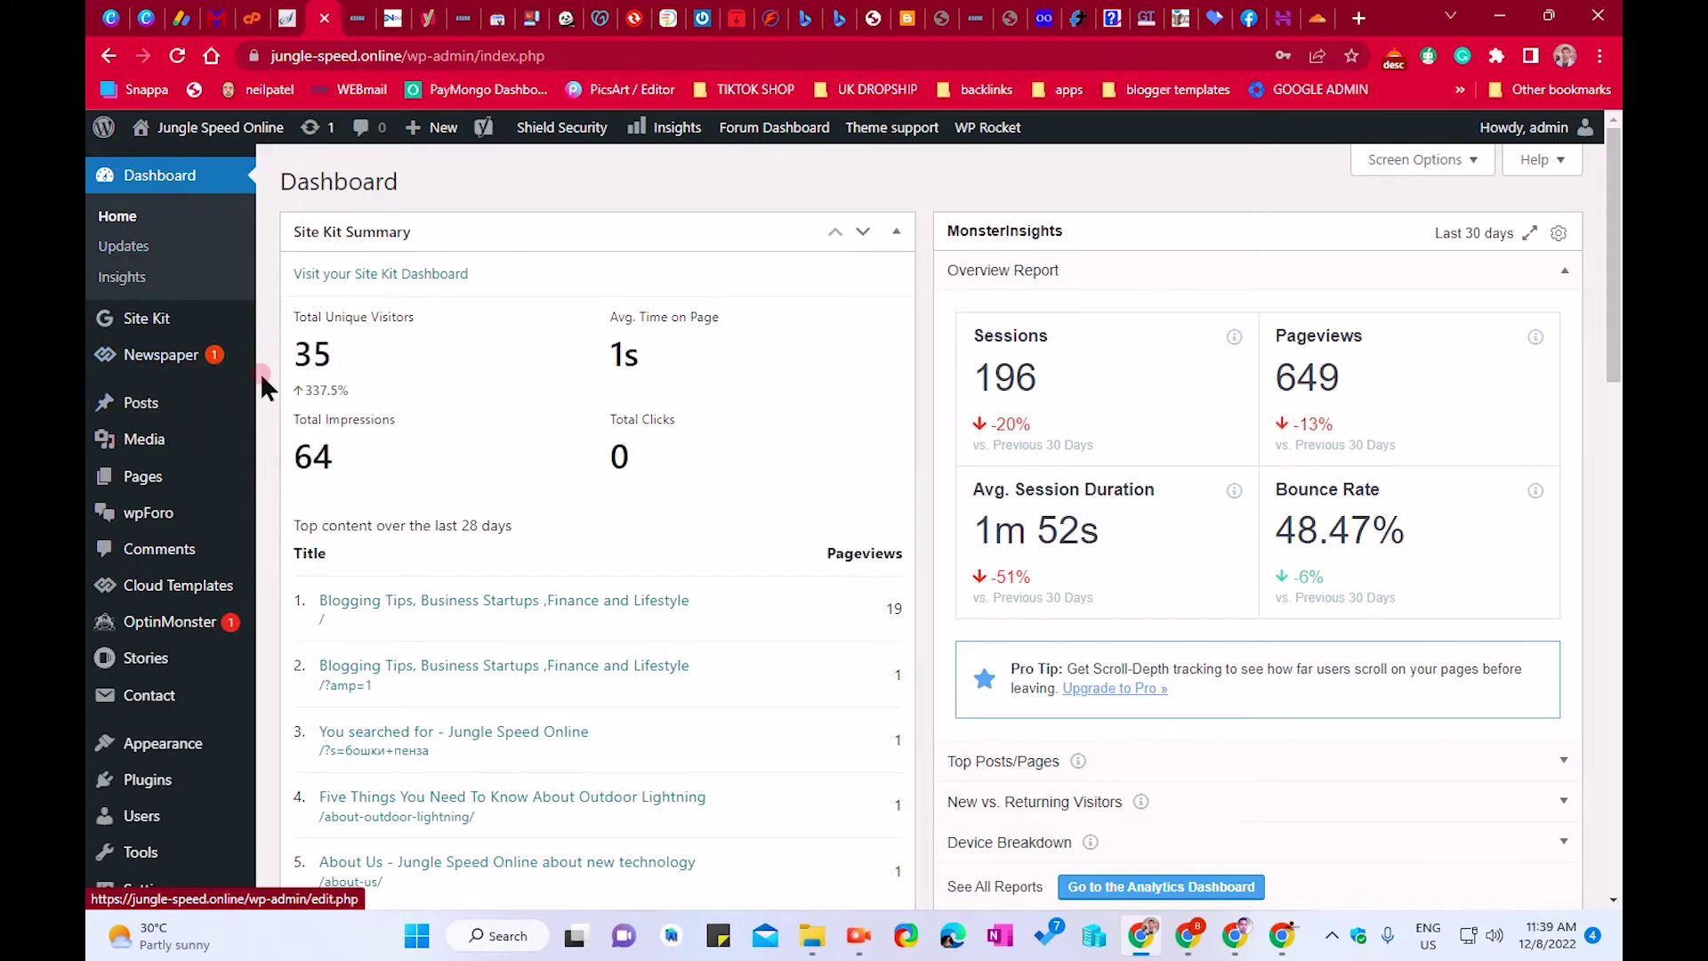
Step: Show the Newspaper theme's flyout submenu from the admin sidebar on the Dashboard
{"action": "mouse_move", "coordinate": [175, 379]}
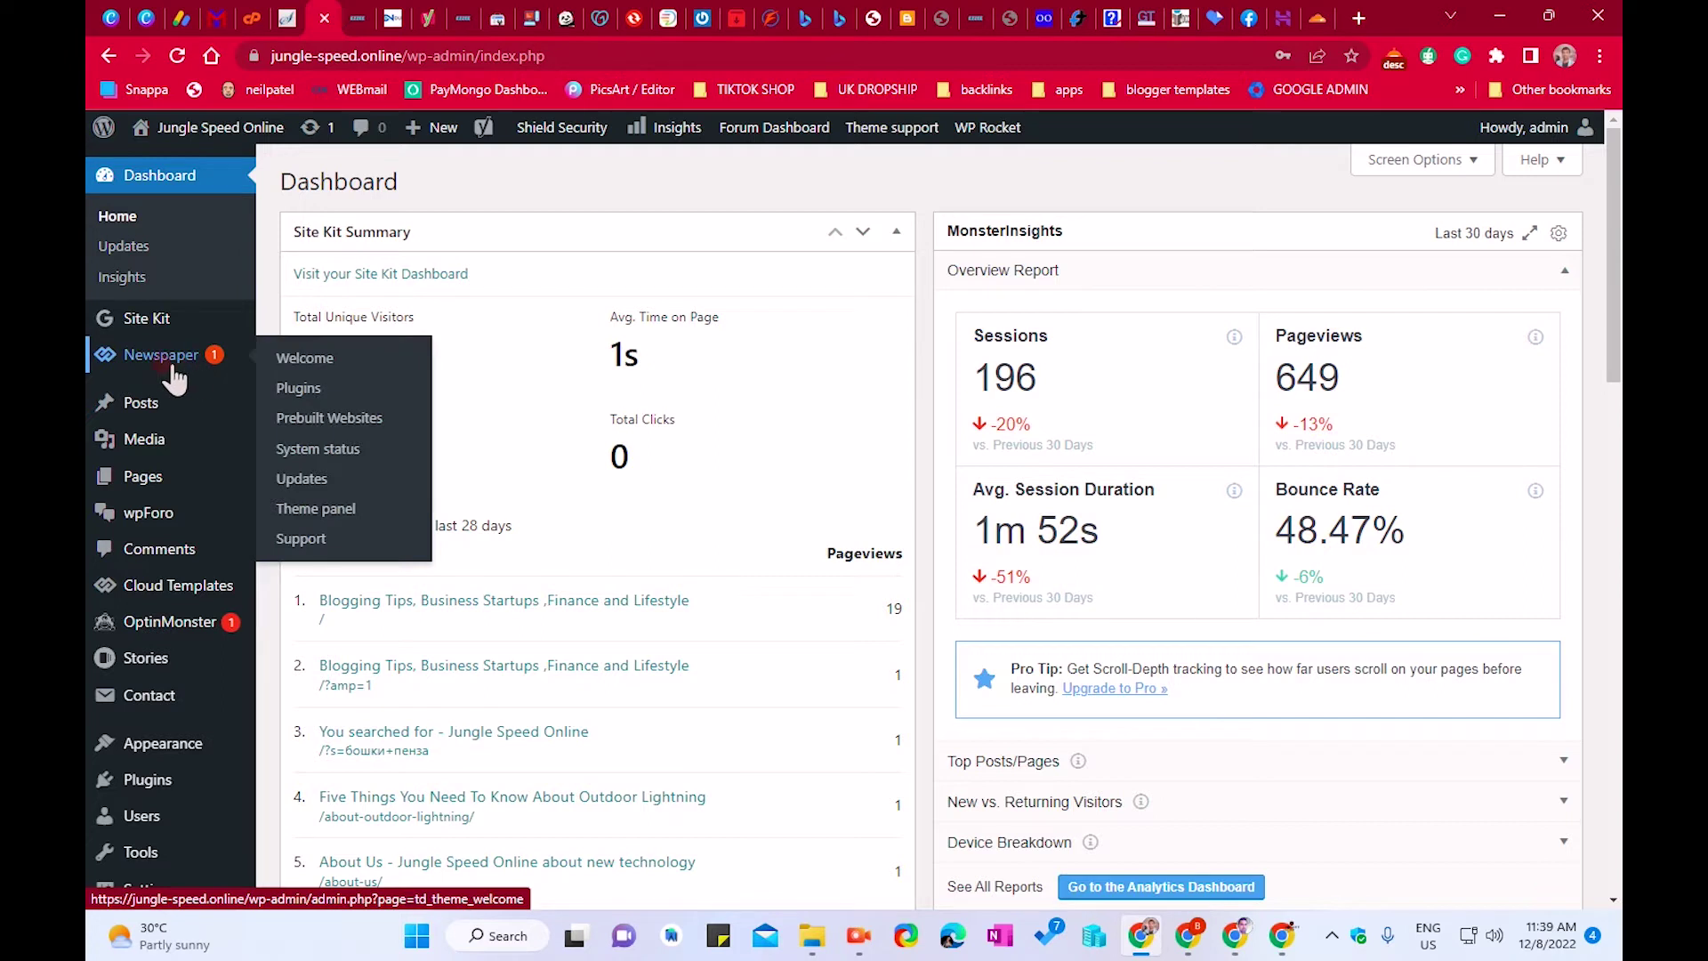
Step: Open the Newspaper theme's Plugins page and scroll through the premium plugin cards
{"action": "left_click", "coordinate": [301, 392]}
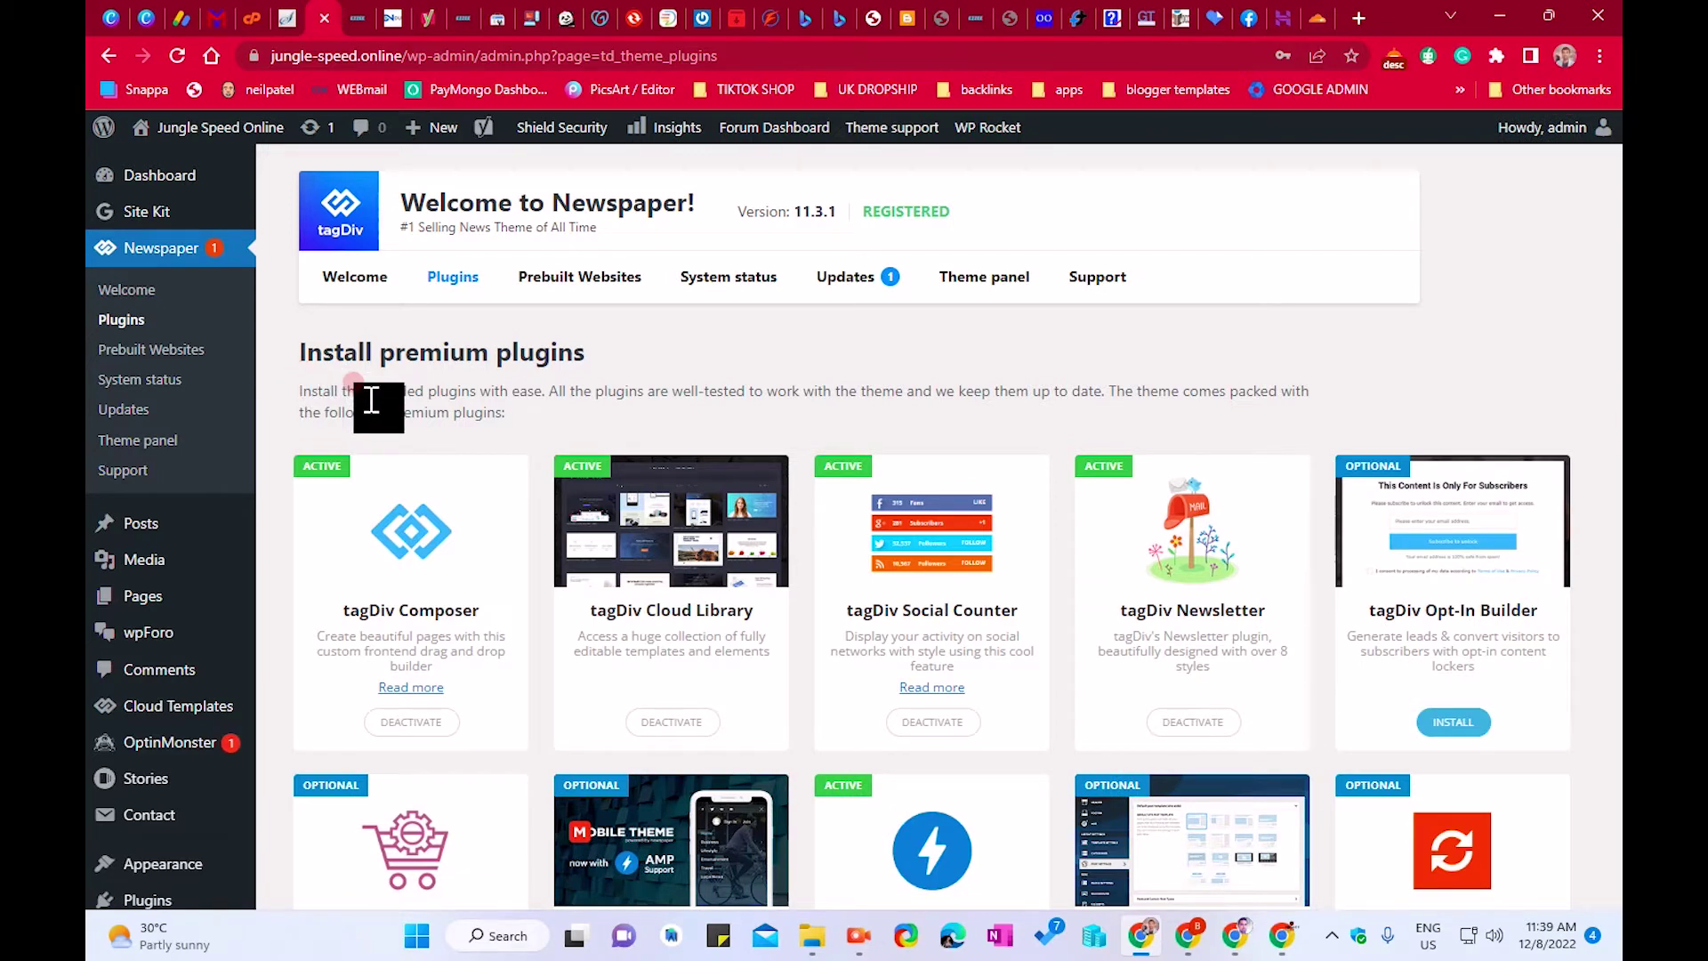
{"action": "scroll", "coordinate": [373, 401], "scroll_direction": "down", "scroll_amount": 3}
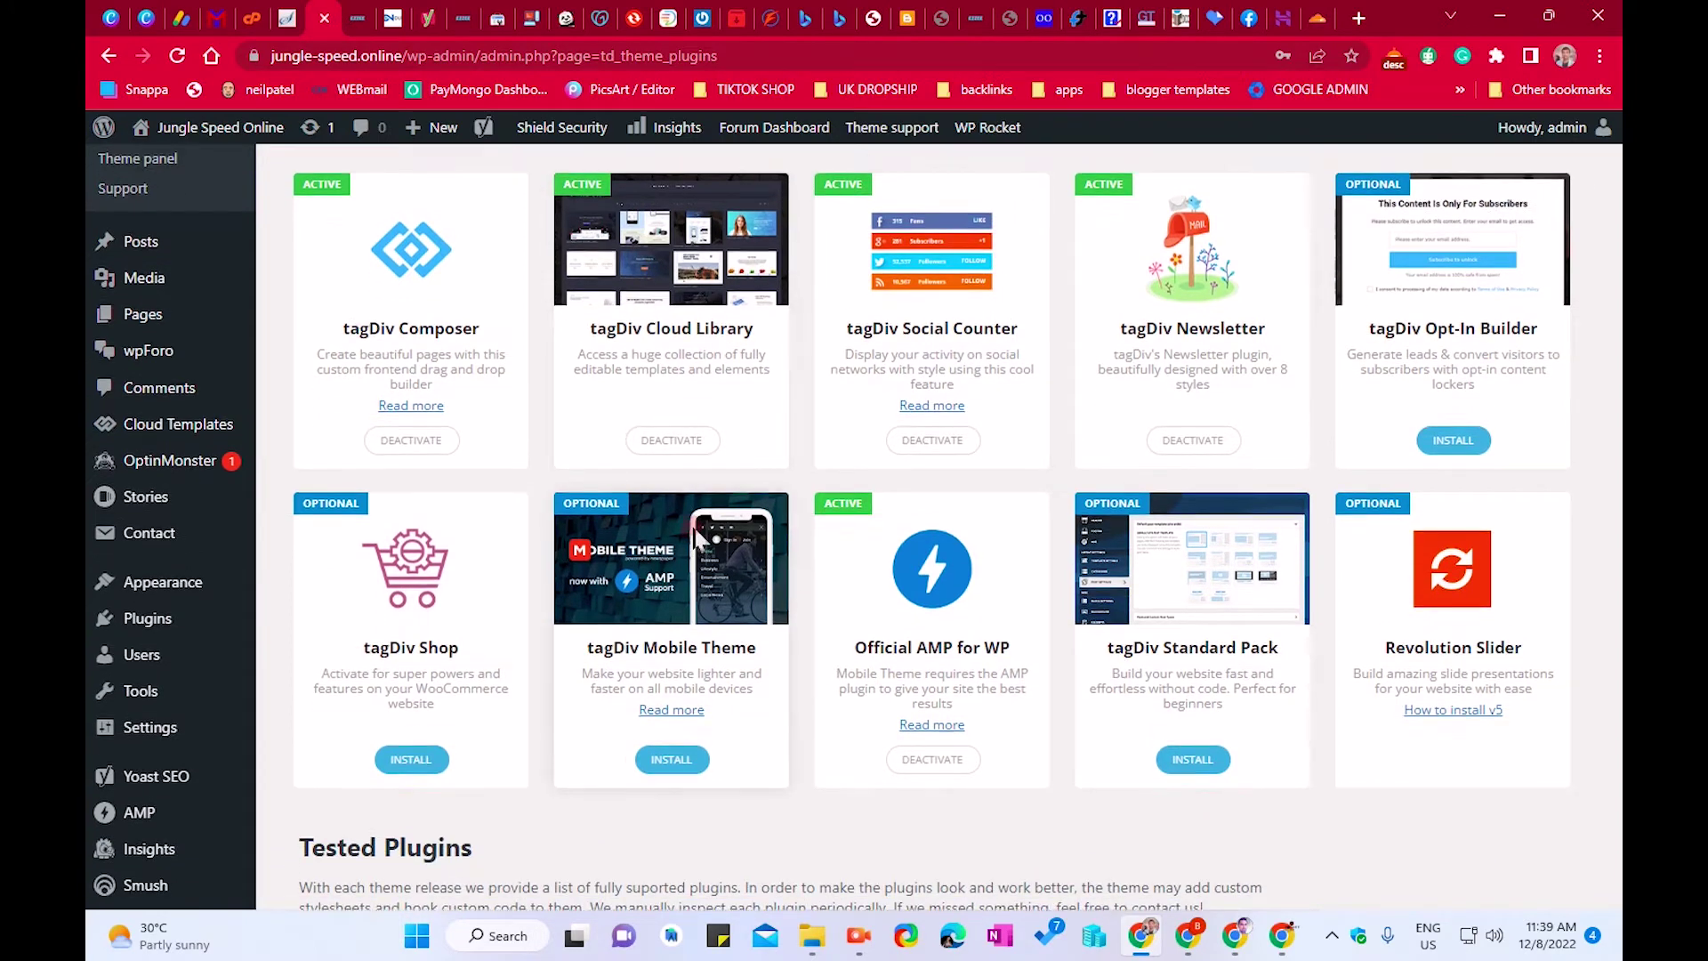
{"action": "scroll", "coordinate": [903, 248], "scroll_direction": "up", "scroll_amount": 3}
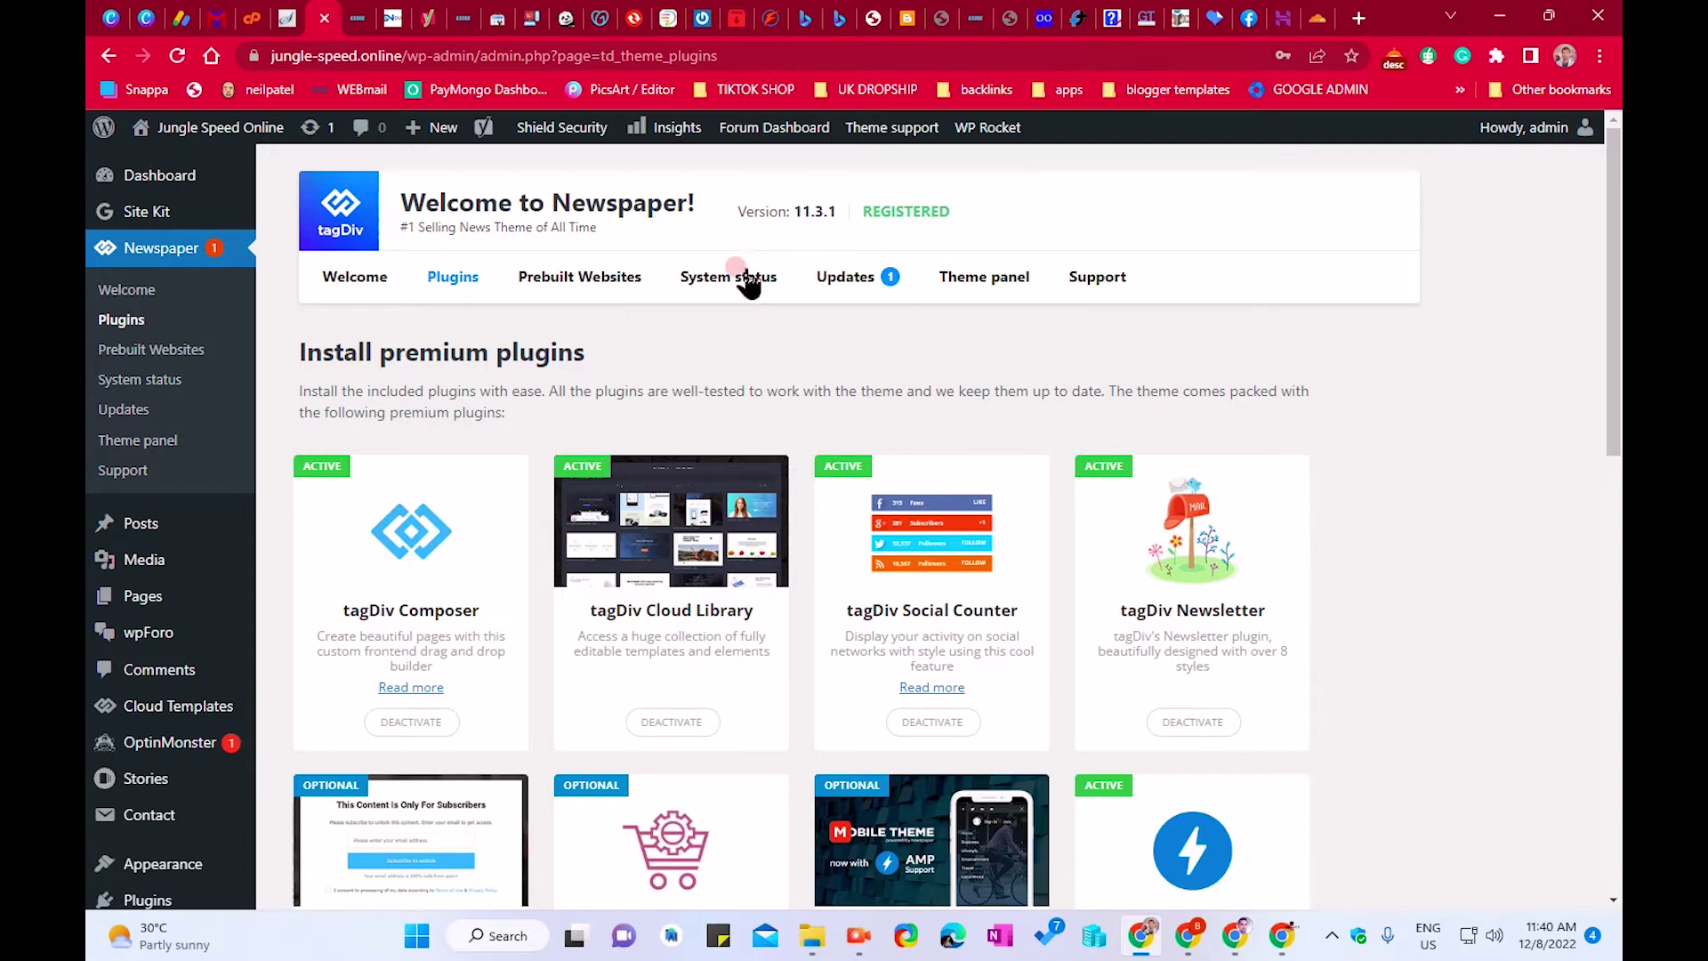
{"action": "scroll", "coordinate": [744, 274], "scroll_direction": "down", "scroll_amount": 2}
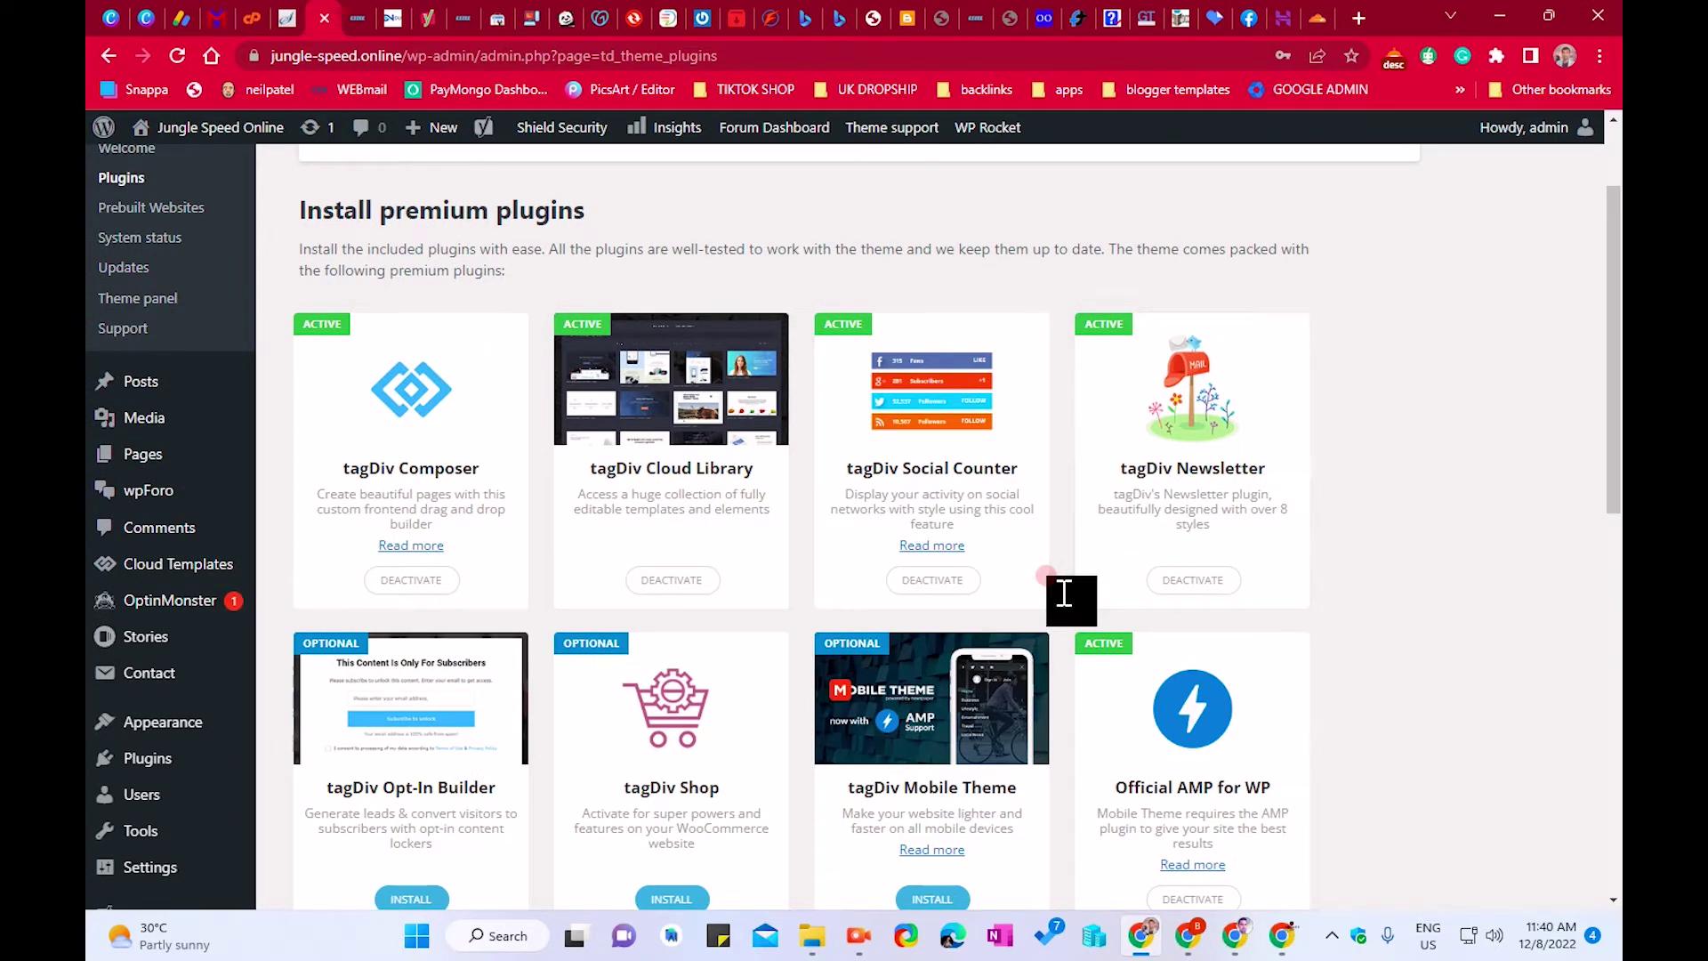
{"action": "scroll", "coordinate": [1056, 587], "scroll_direction": "down", "scroll_amount": 2}
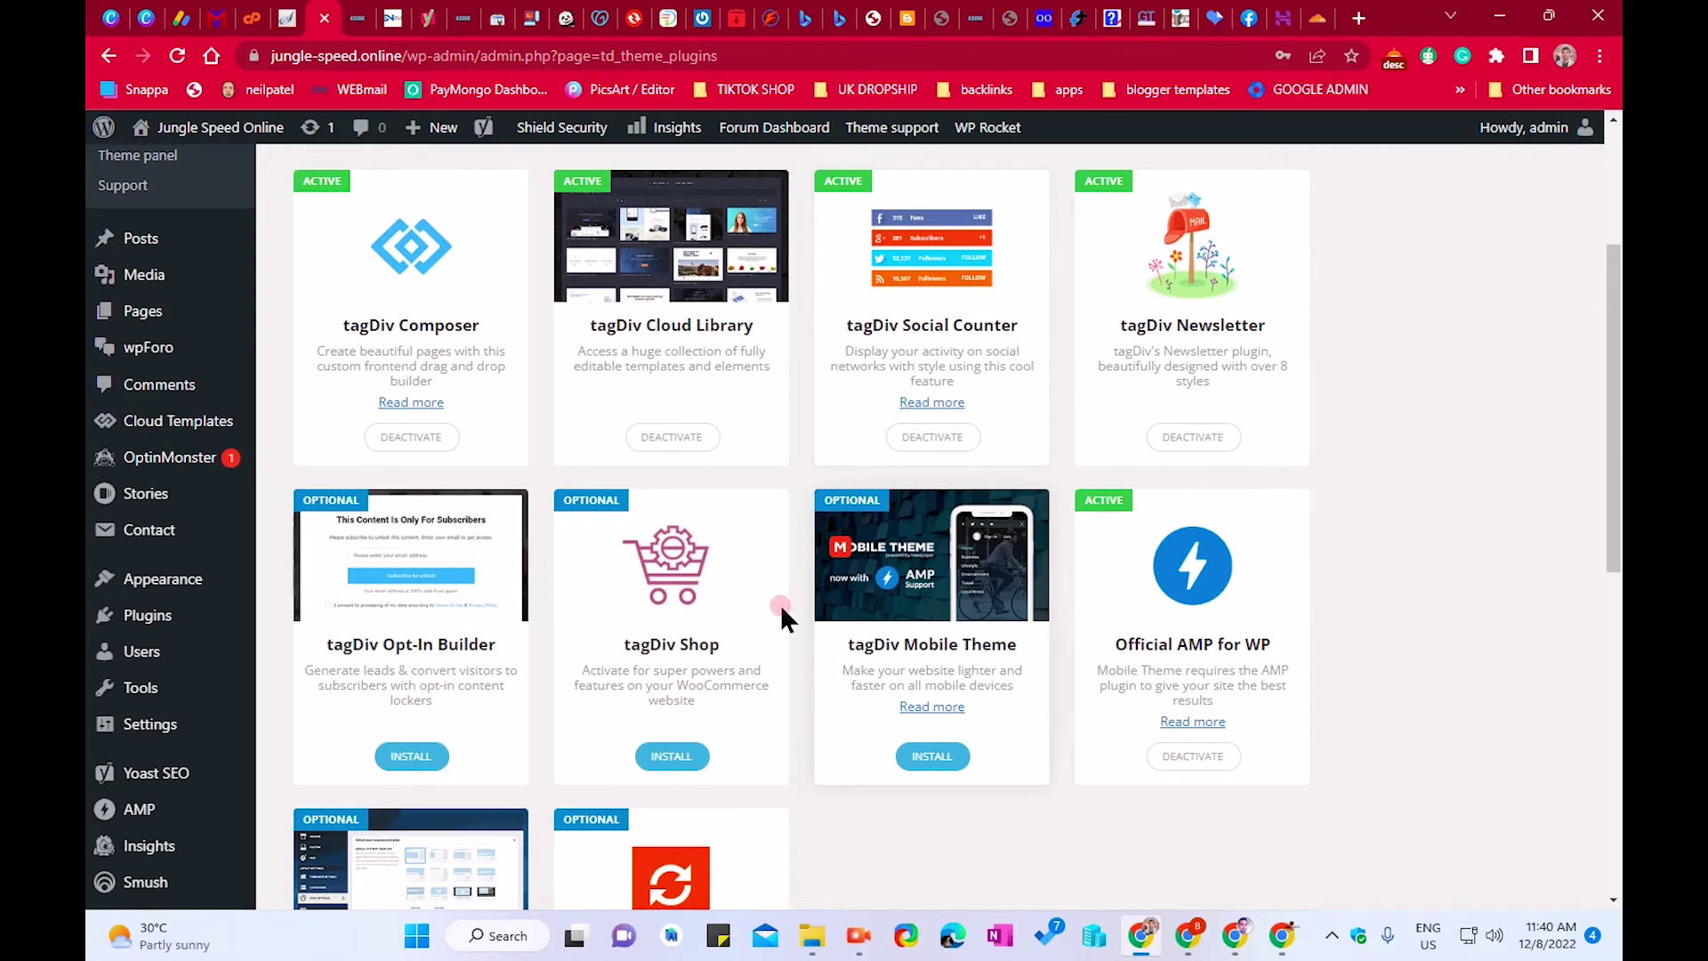
Step: Look over the tagDiv Shop and tagDiv Mobile Theme plugin cards
{"action": "mouse_move", "coordinate": [622, 647]}
{"action": "left_mouse_down"}
{"action": "mouse_move", "coordinate": [750, 645]}
{"action": "mouse_move", "coordinate": [601, 642]}
{"action": "left_mouse_up"}
{"action": "left_click", "coordinate": [751, 644]}
{"action": "left_click", "coordinate": [601, 642]}
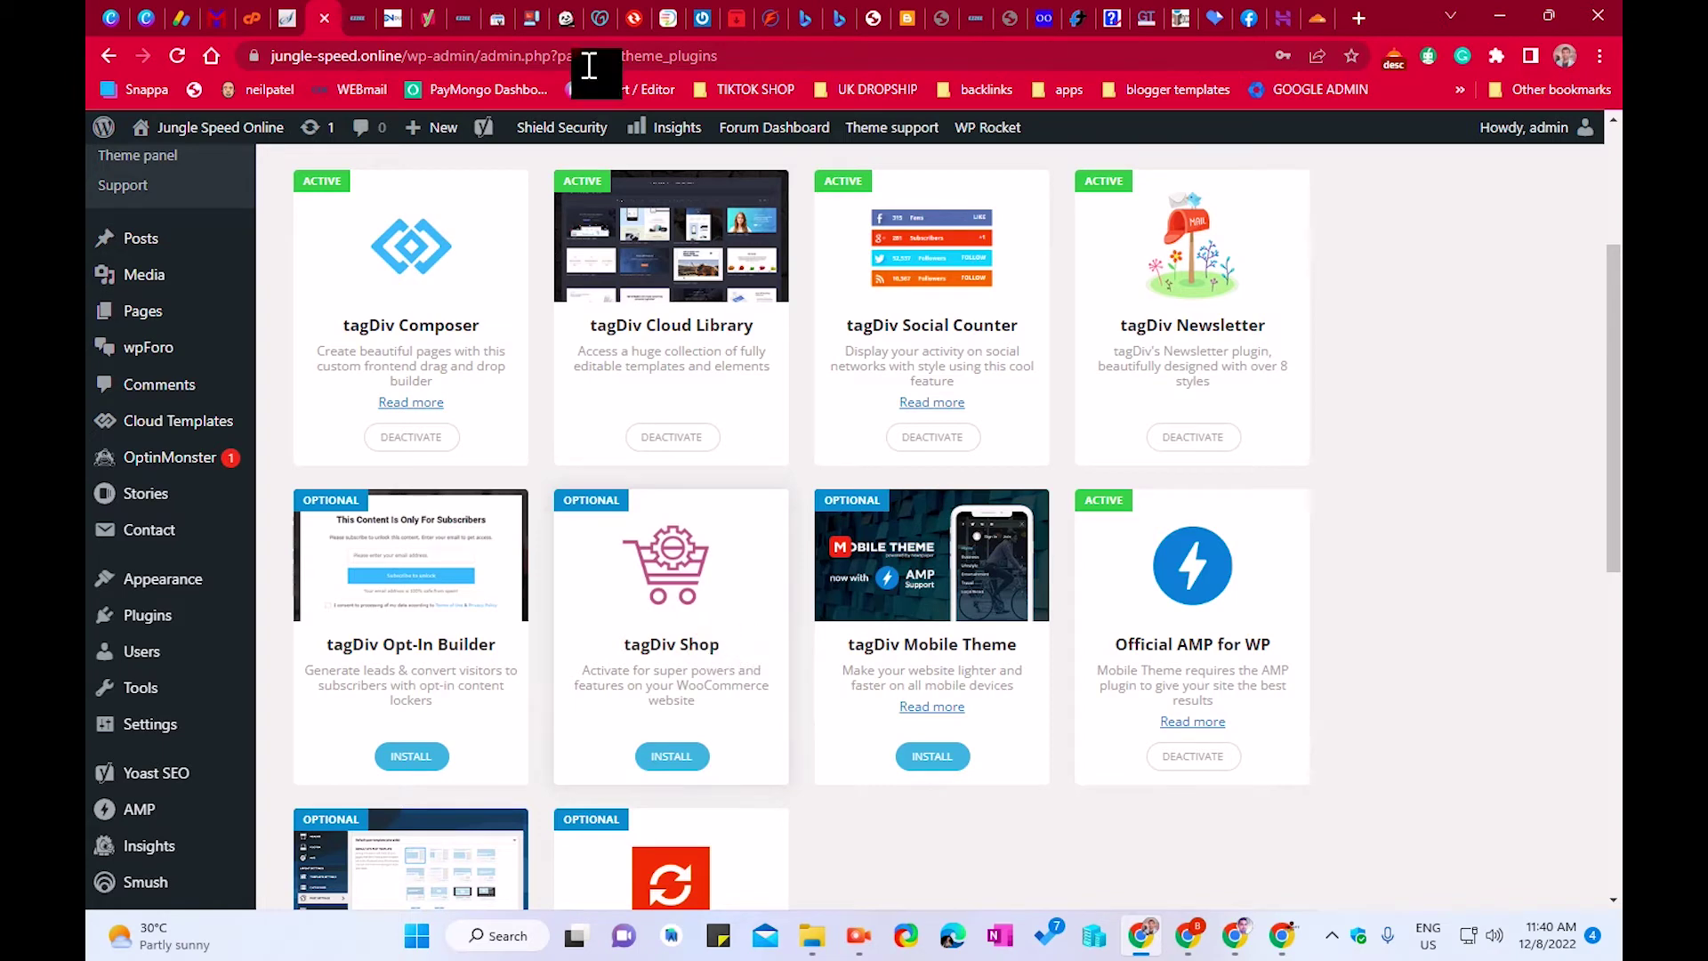
{"action": "left_click", "coordinate": [1176, 782]}
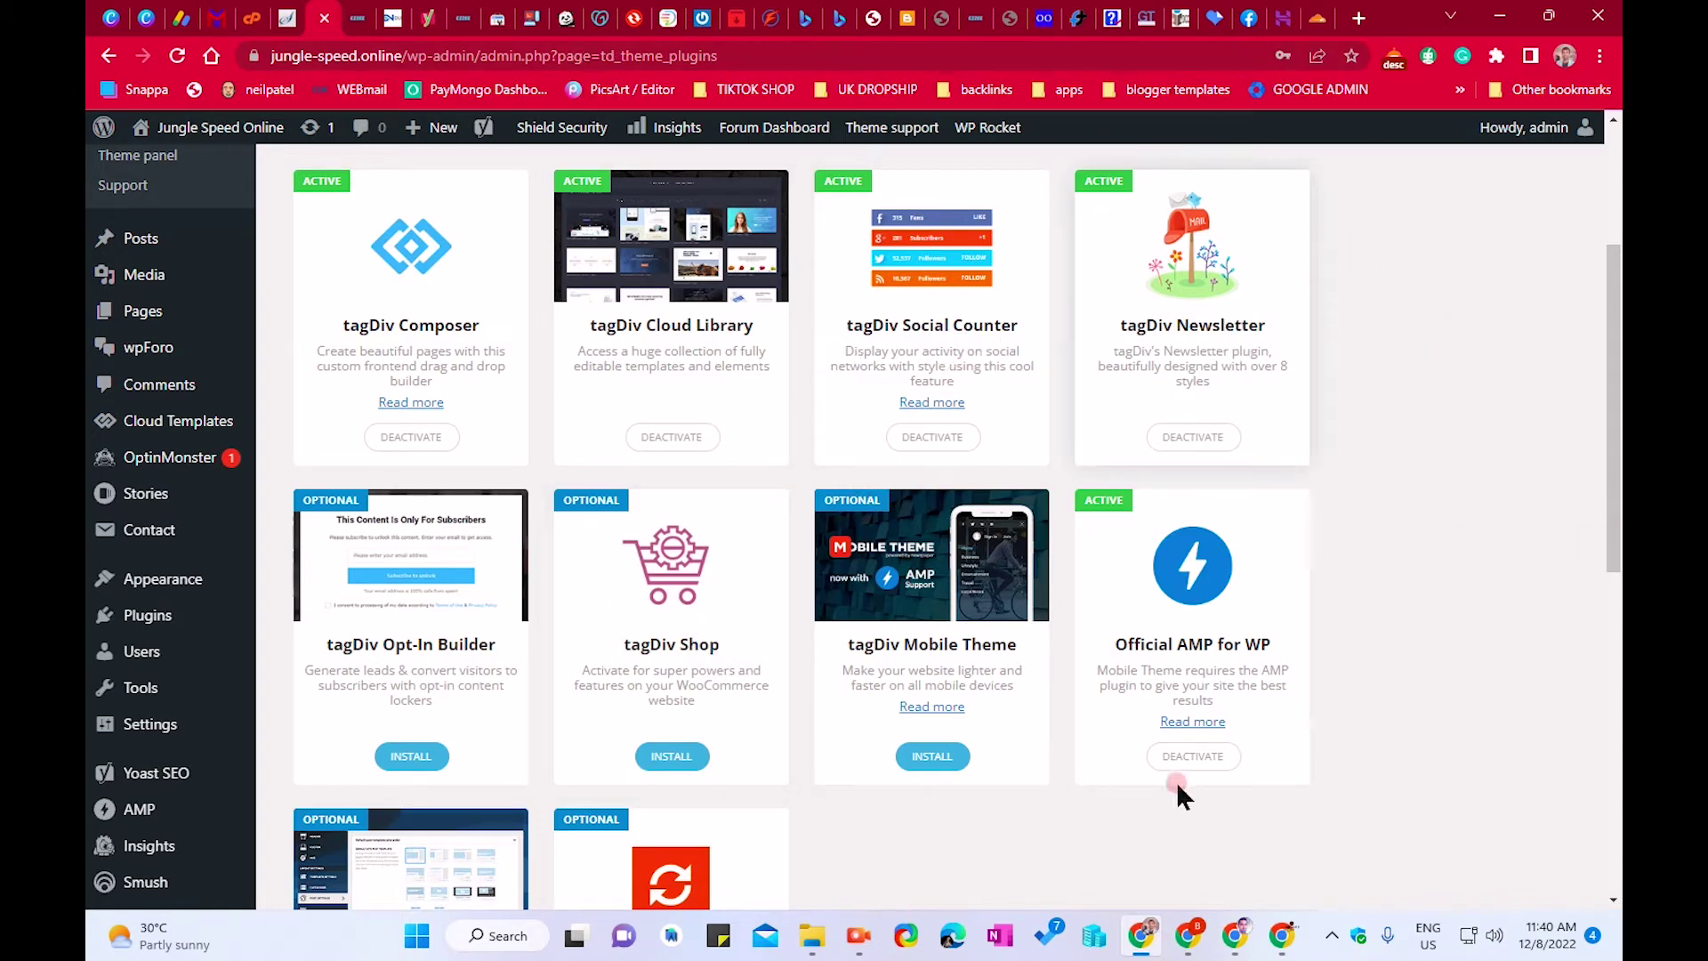
{"action": "left_click", "coordinate": [843, 647]}
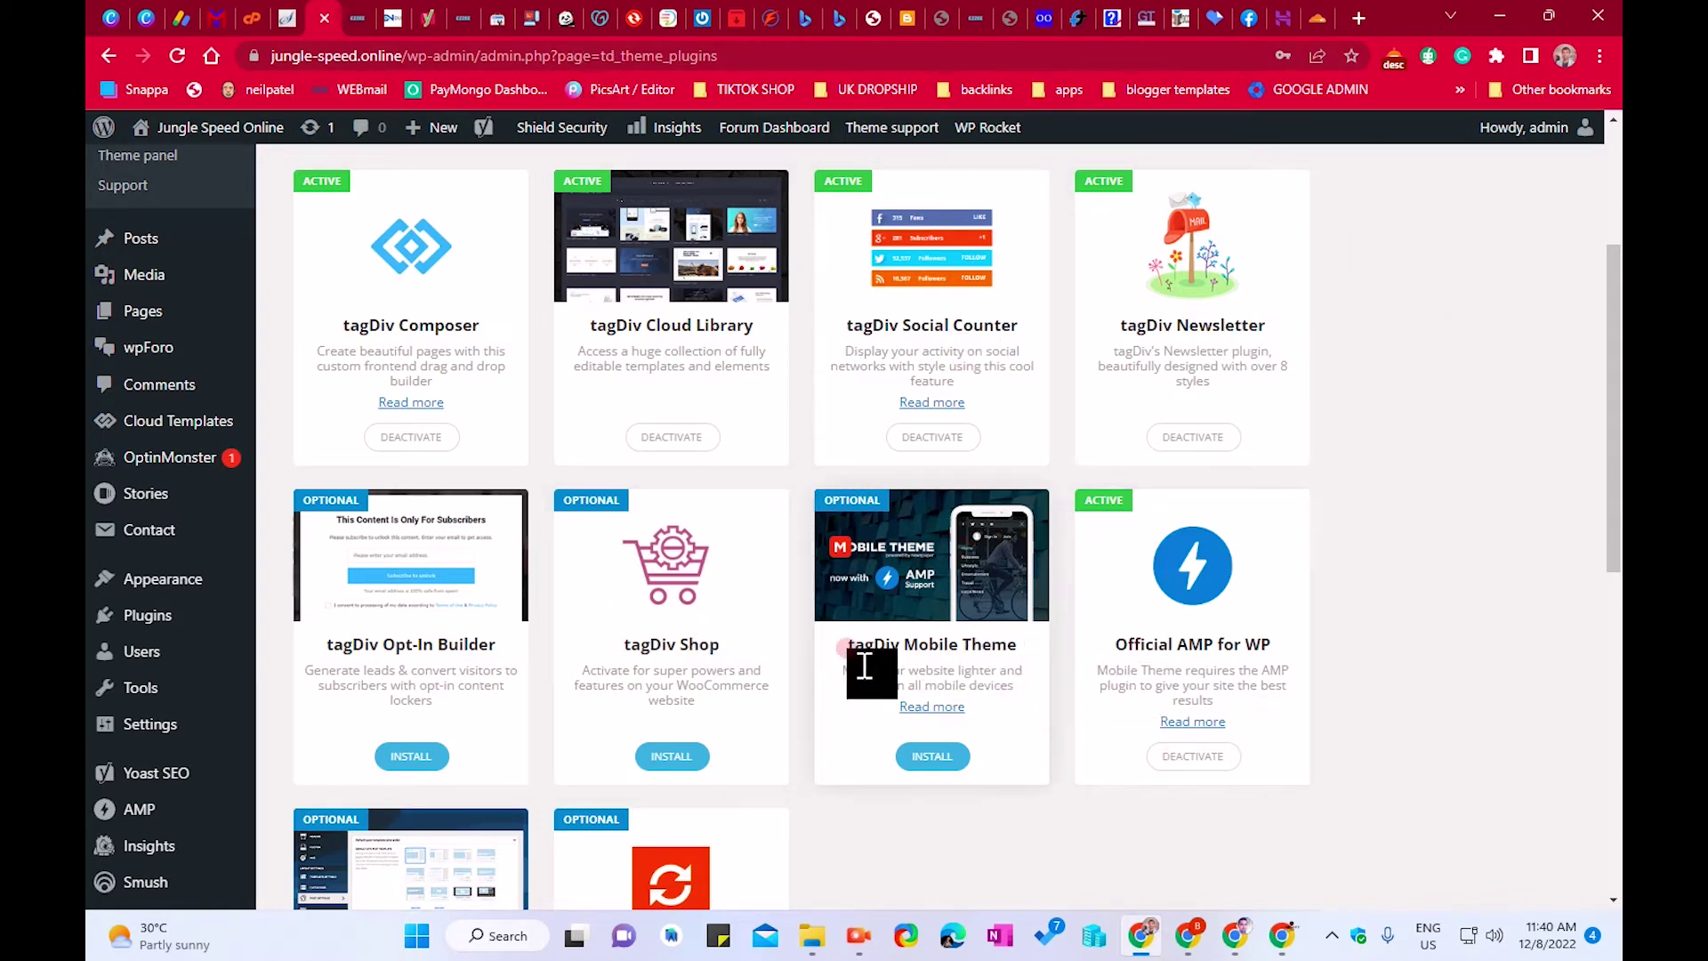
{"action": "left_click_drag", "start_coordinate": [1029, 649], "coordinate": [850, 652]}
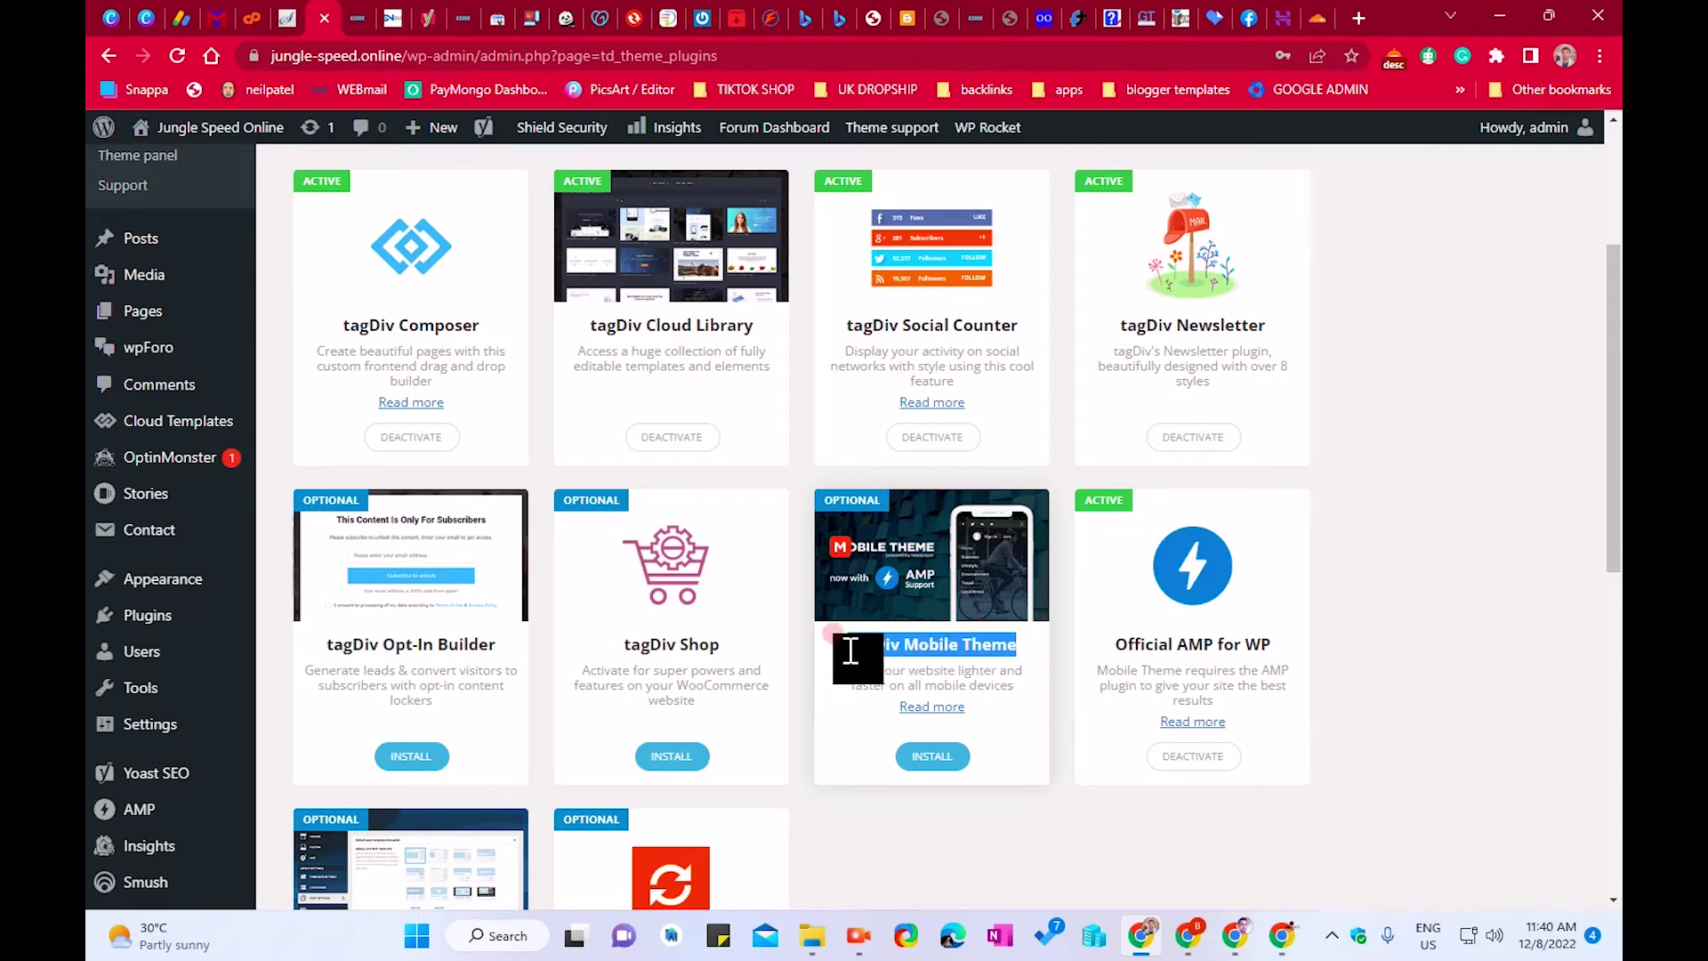
{"action": "left_click", "coordinate": [850, 652]}
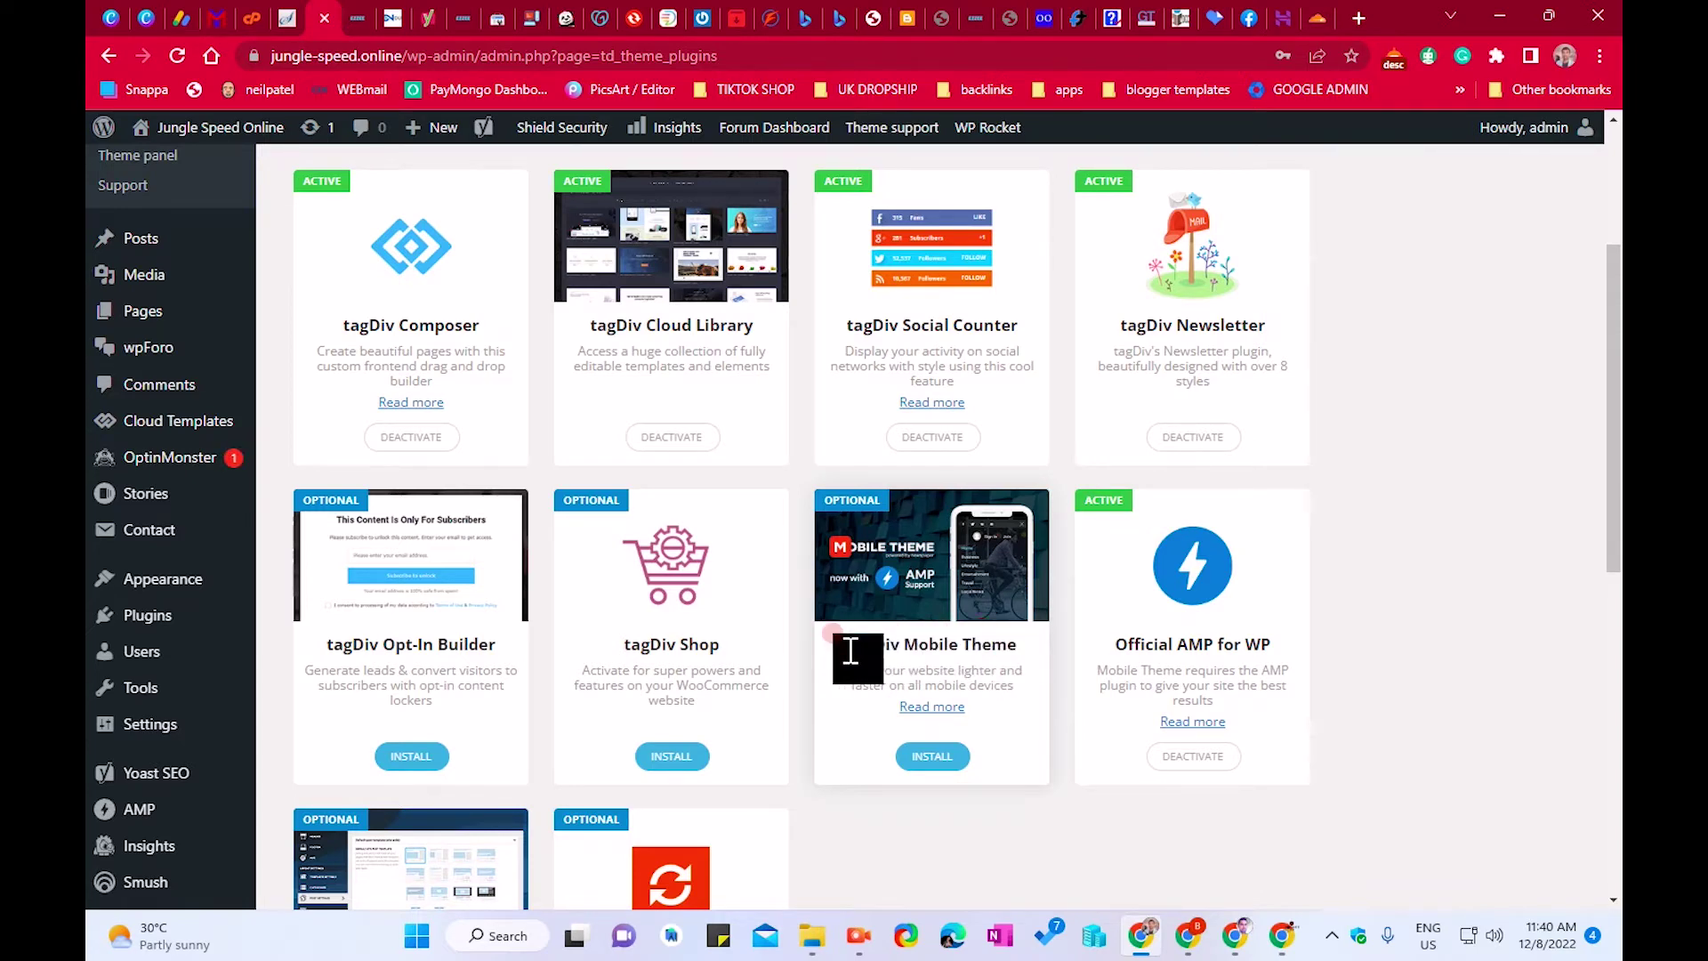
{"action": "left_click", "coordinate": [1263, 436]}
Step: Inspect the Official AMP for WP card and confirm it is active
{"action": "left_click", "coordinate": [1325, 655]}
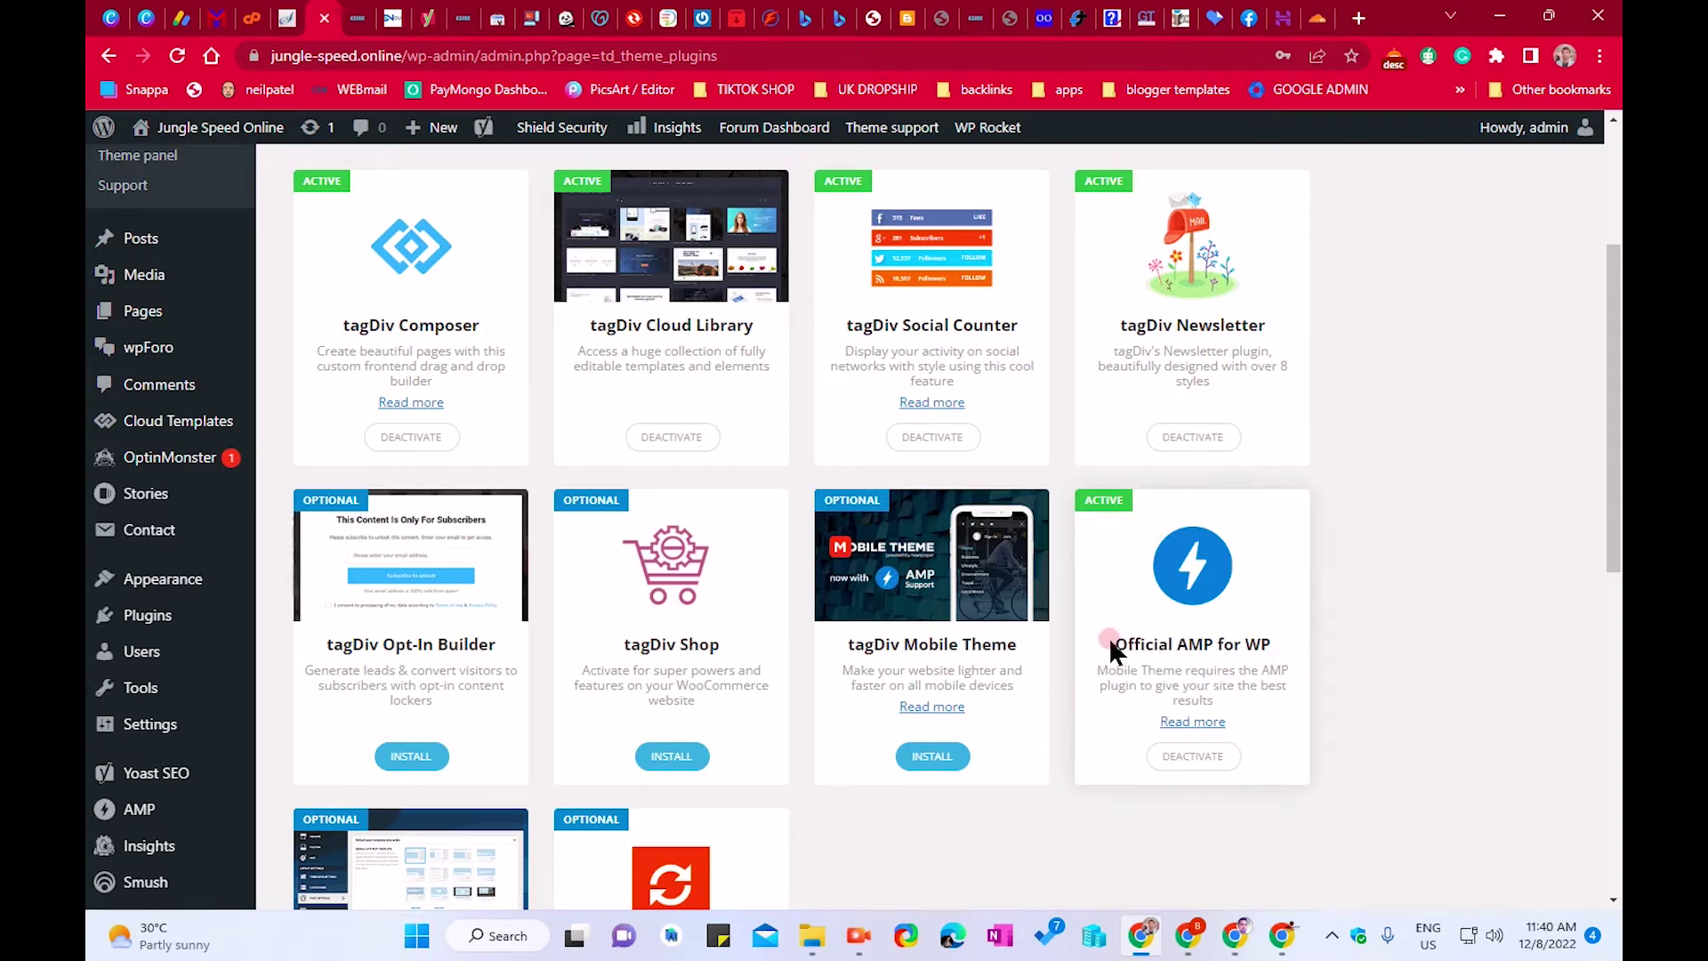
{"action": "left_click_drag", "start_coordinate": [1110, 642], "coordinate": [1279, 640]}
{"action": "left_click", "coordinate": [1283, 638]}
{"action": "left_click", "coordinate": [1237, 742]}
{"action": "left_click", "coordinate": [1111, 728]}
{"action": "left_click", "coordinate": [1199, 569]}
{"action": "left_click", "coordinate": [629, 489]}
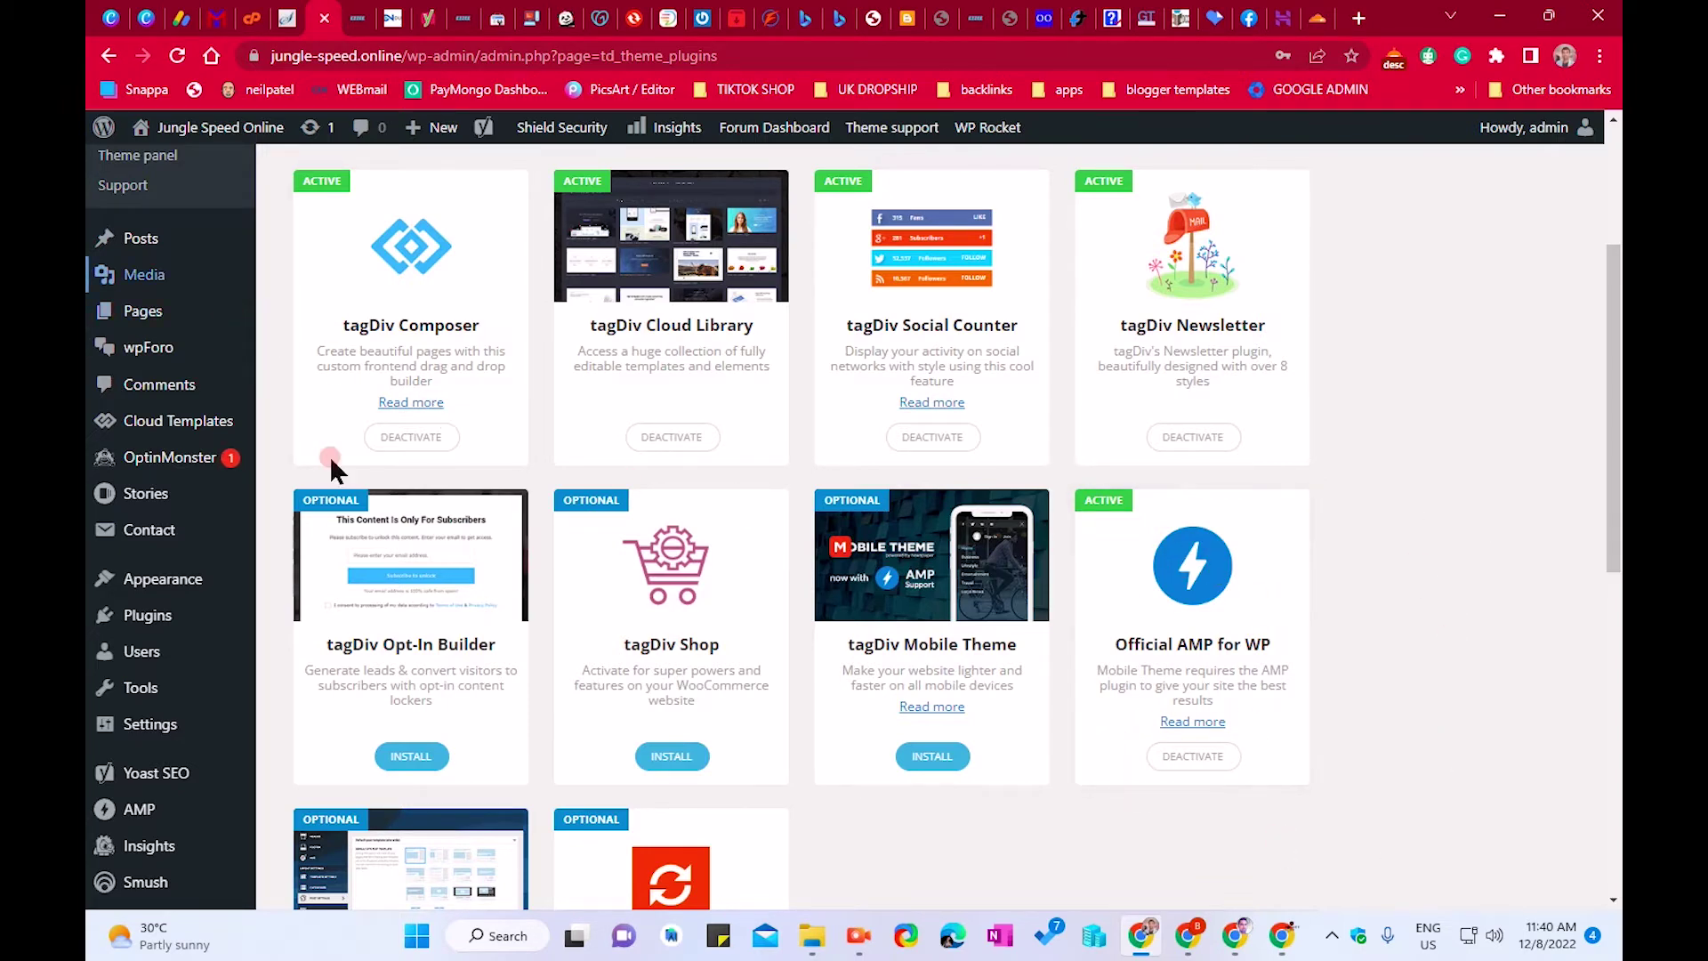
{"action": "scroll", "coordinate": [336, 457], "scroll_direction": "up", "scroll_amount": 3}
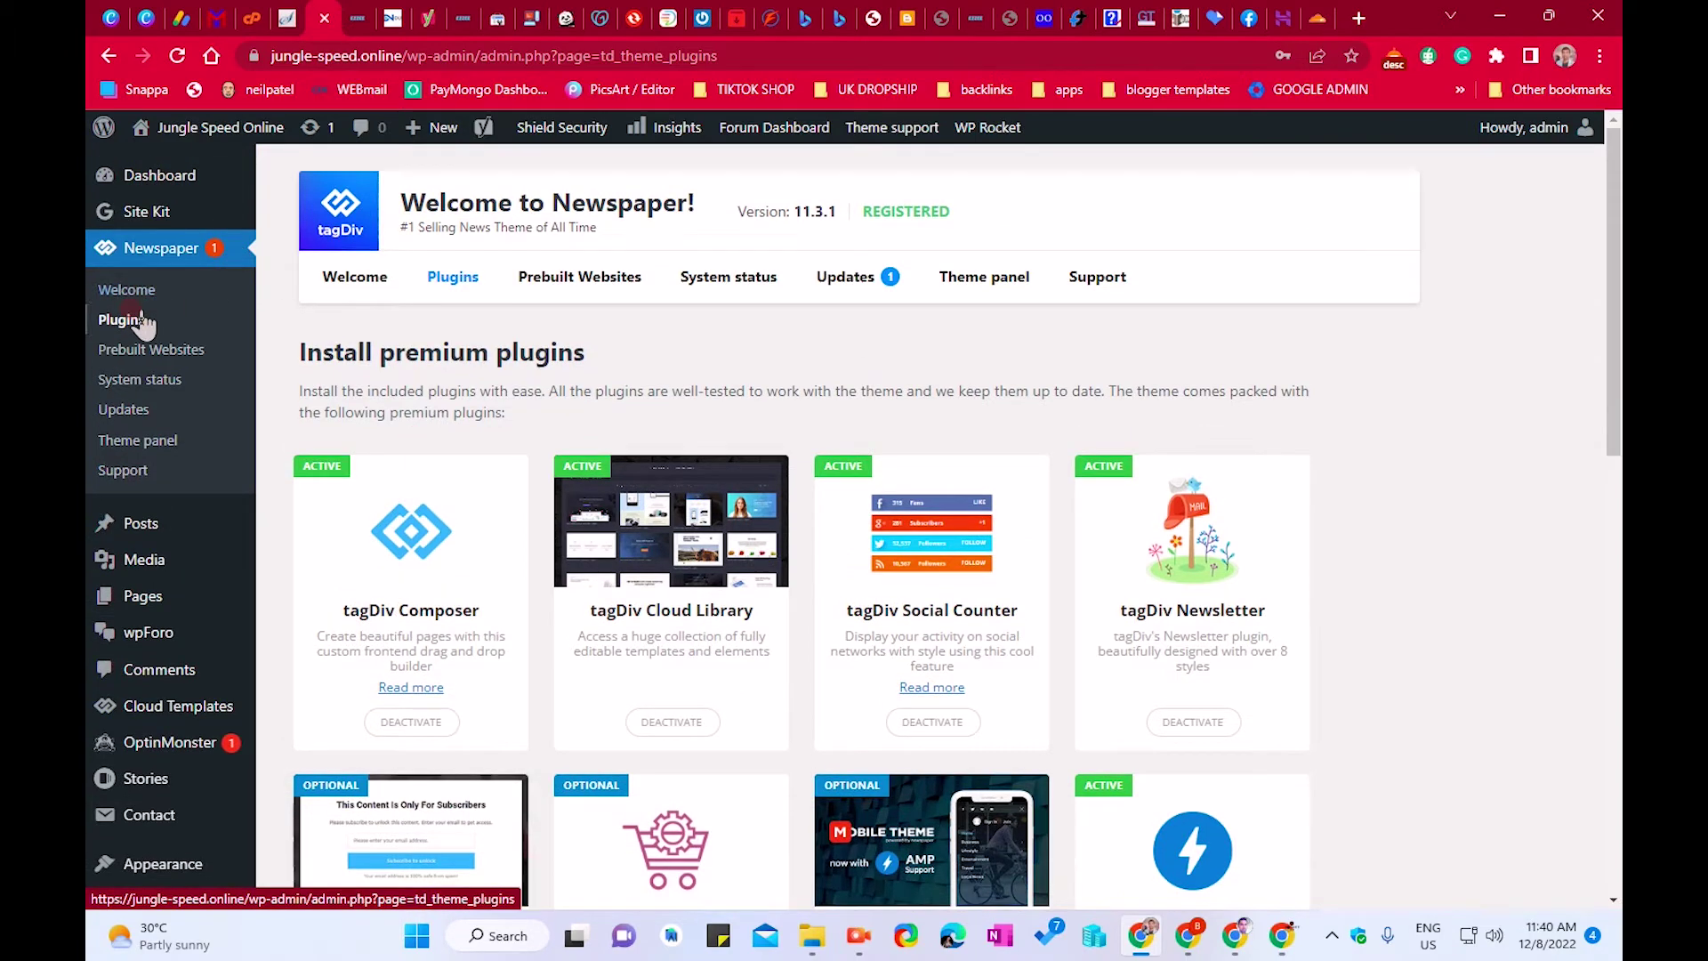
Step: Deactivate the Official AMP for WP plugin from its card
{"action": "scroll", "coordinate": [1093, 531], "scroll_direction": "down", "scroll_amount": 3}
{"action": "left_click", "coordinate": [1089, 519]}
{"action": "scroll", "coordinate": [1093, 532], "scroll_direction": "down", "scroll_amount": 2}
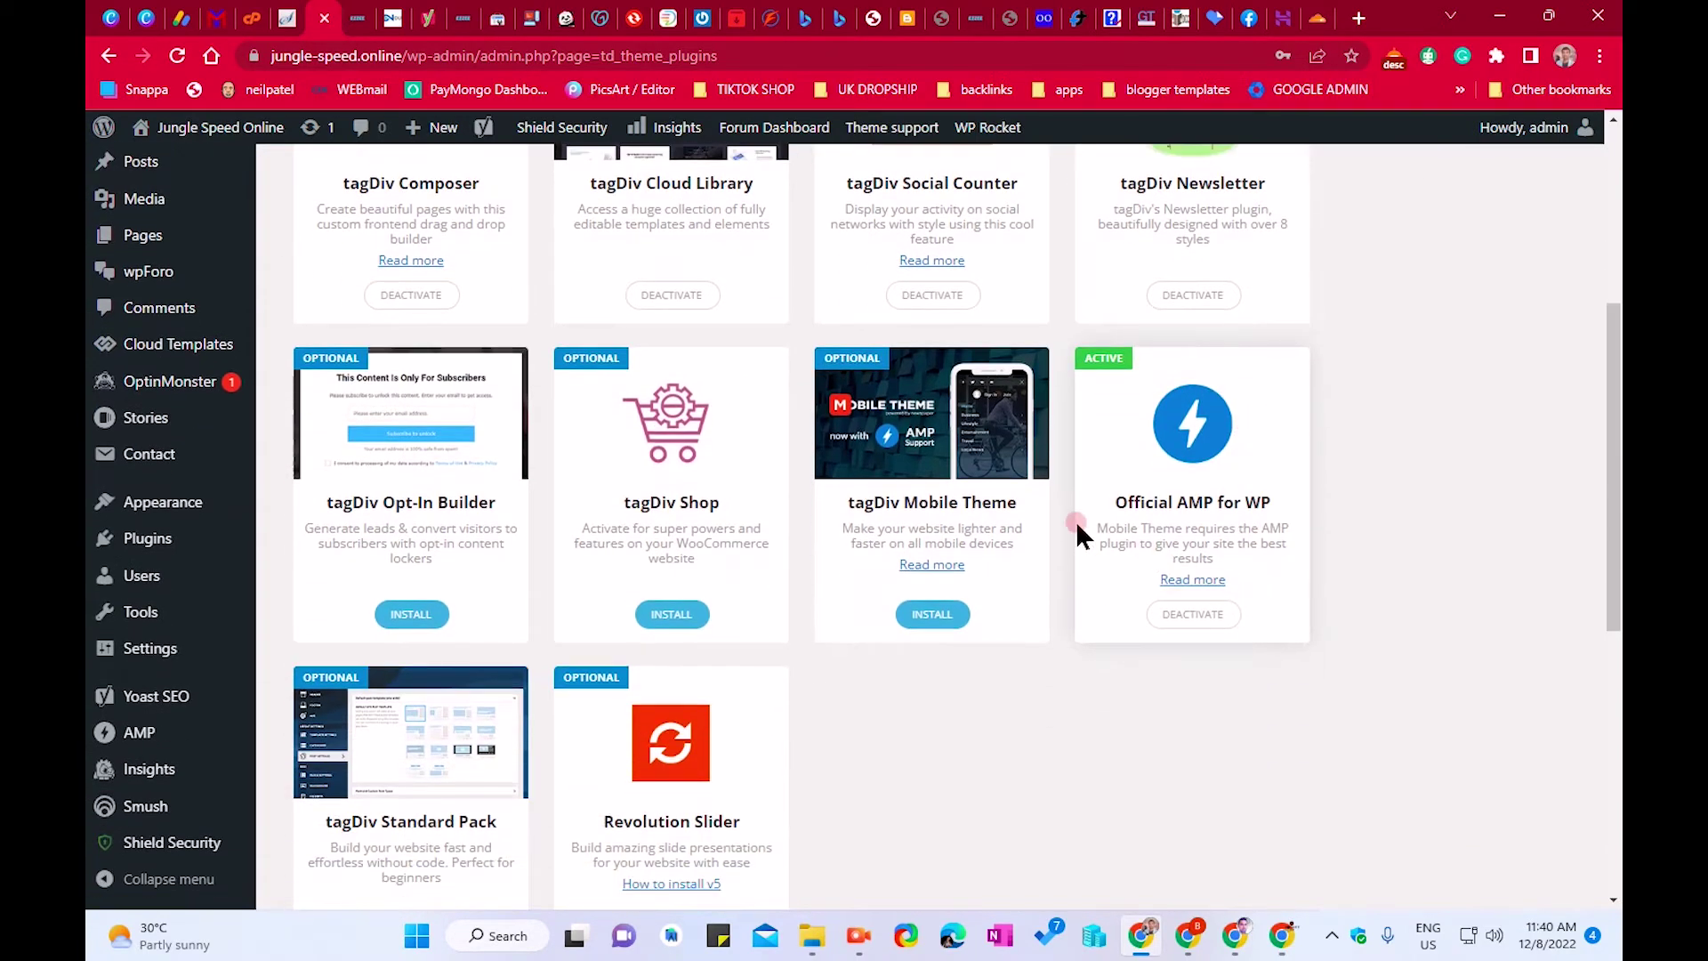
{"action": "left_click_drag", "start_coordinate": [1113, 514], "coordinate": [1390, 547]}
{"action": "left_click", "coordinate": [1390, 539]}
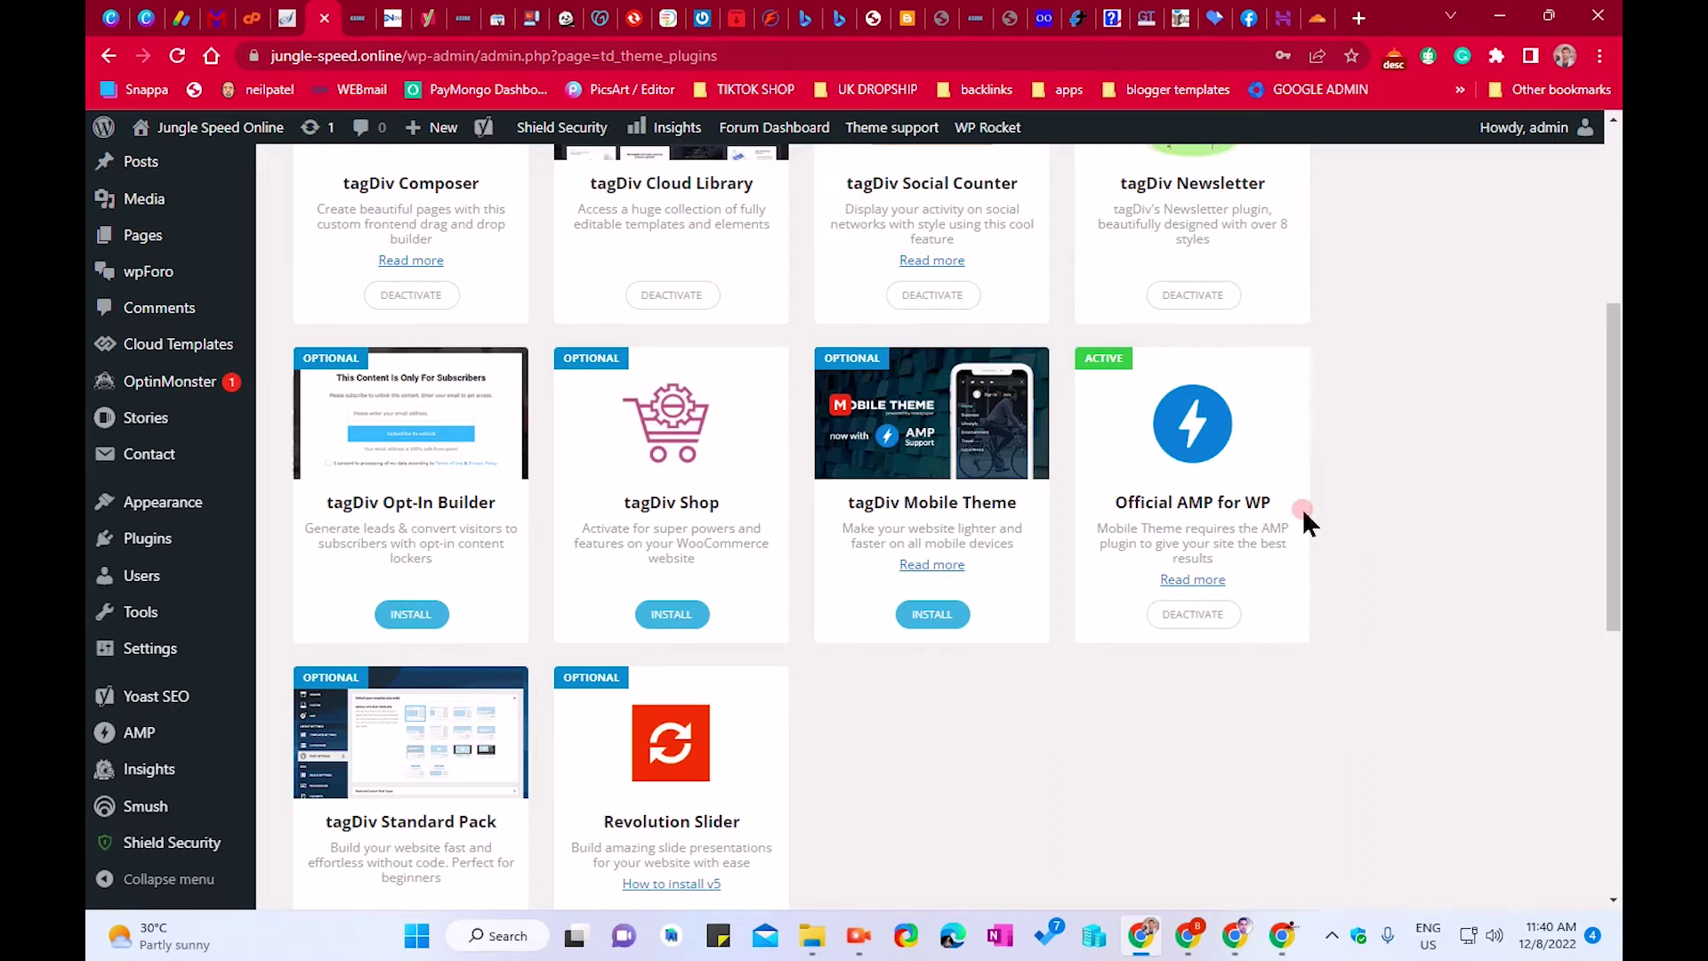
{"action": "left_click", "coordinate": [1175, 642]}
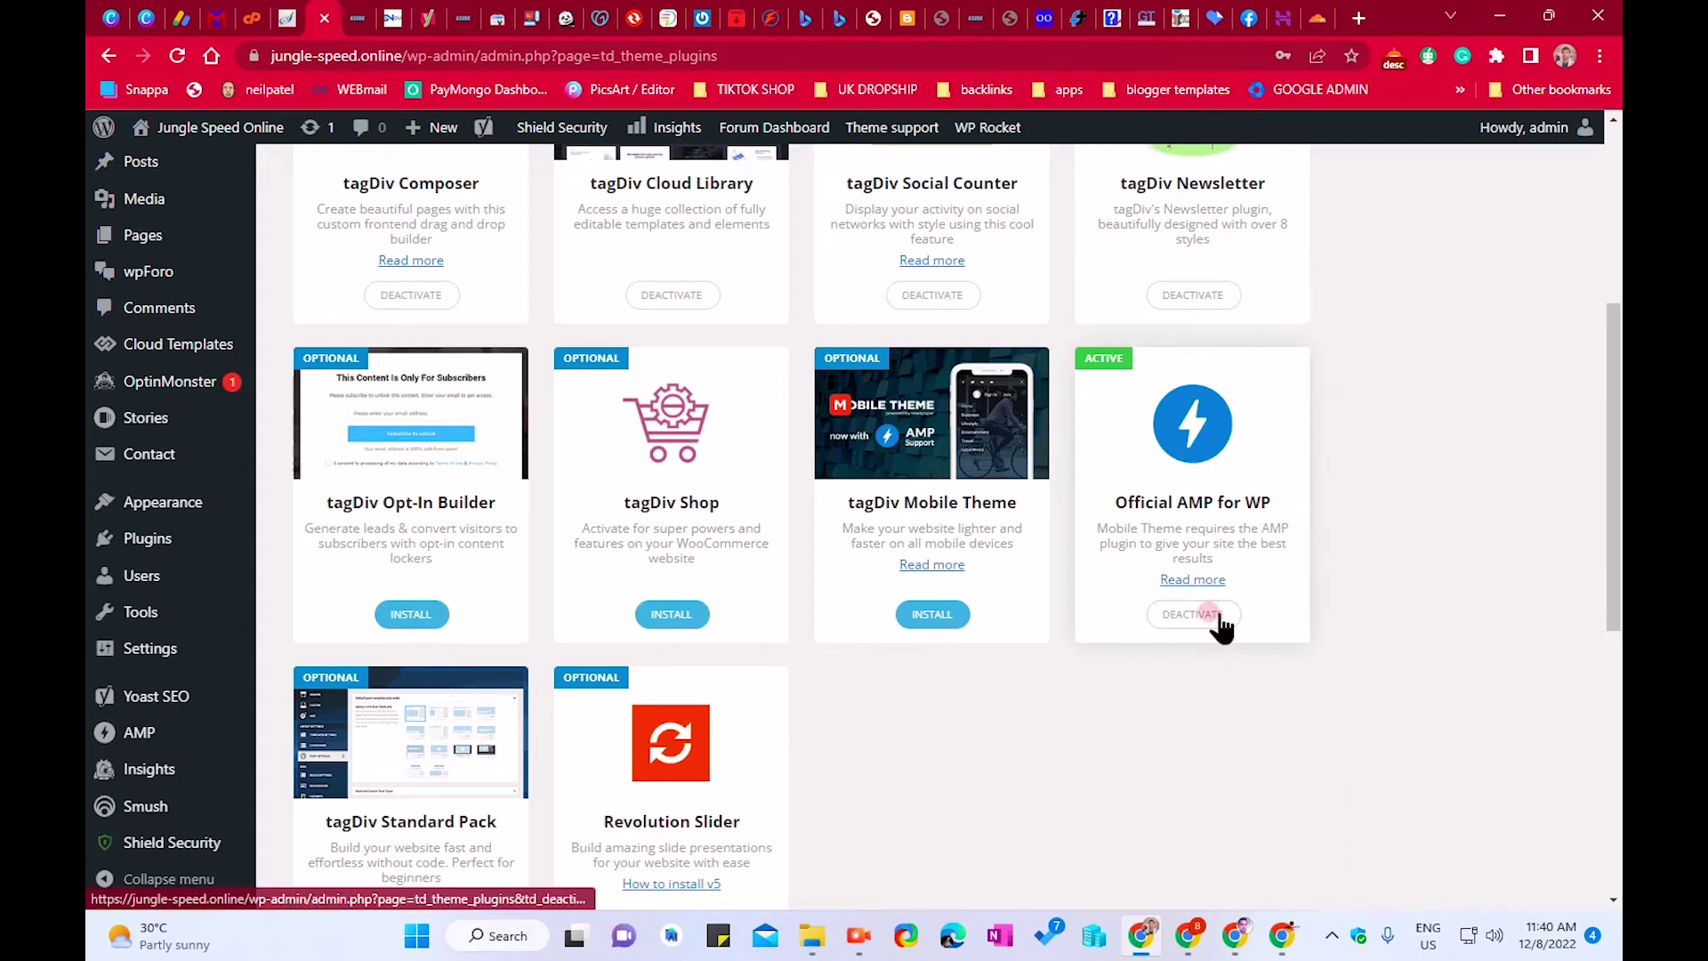
{"action": "left_click", "coordinate": [1251, 591]}
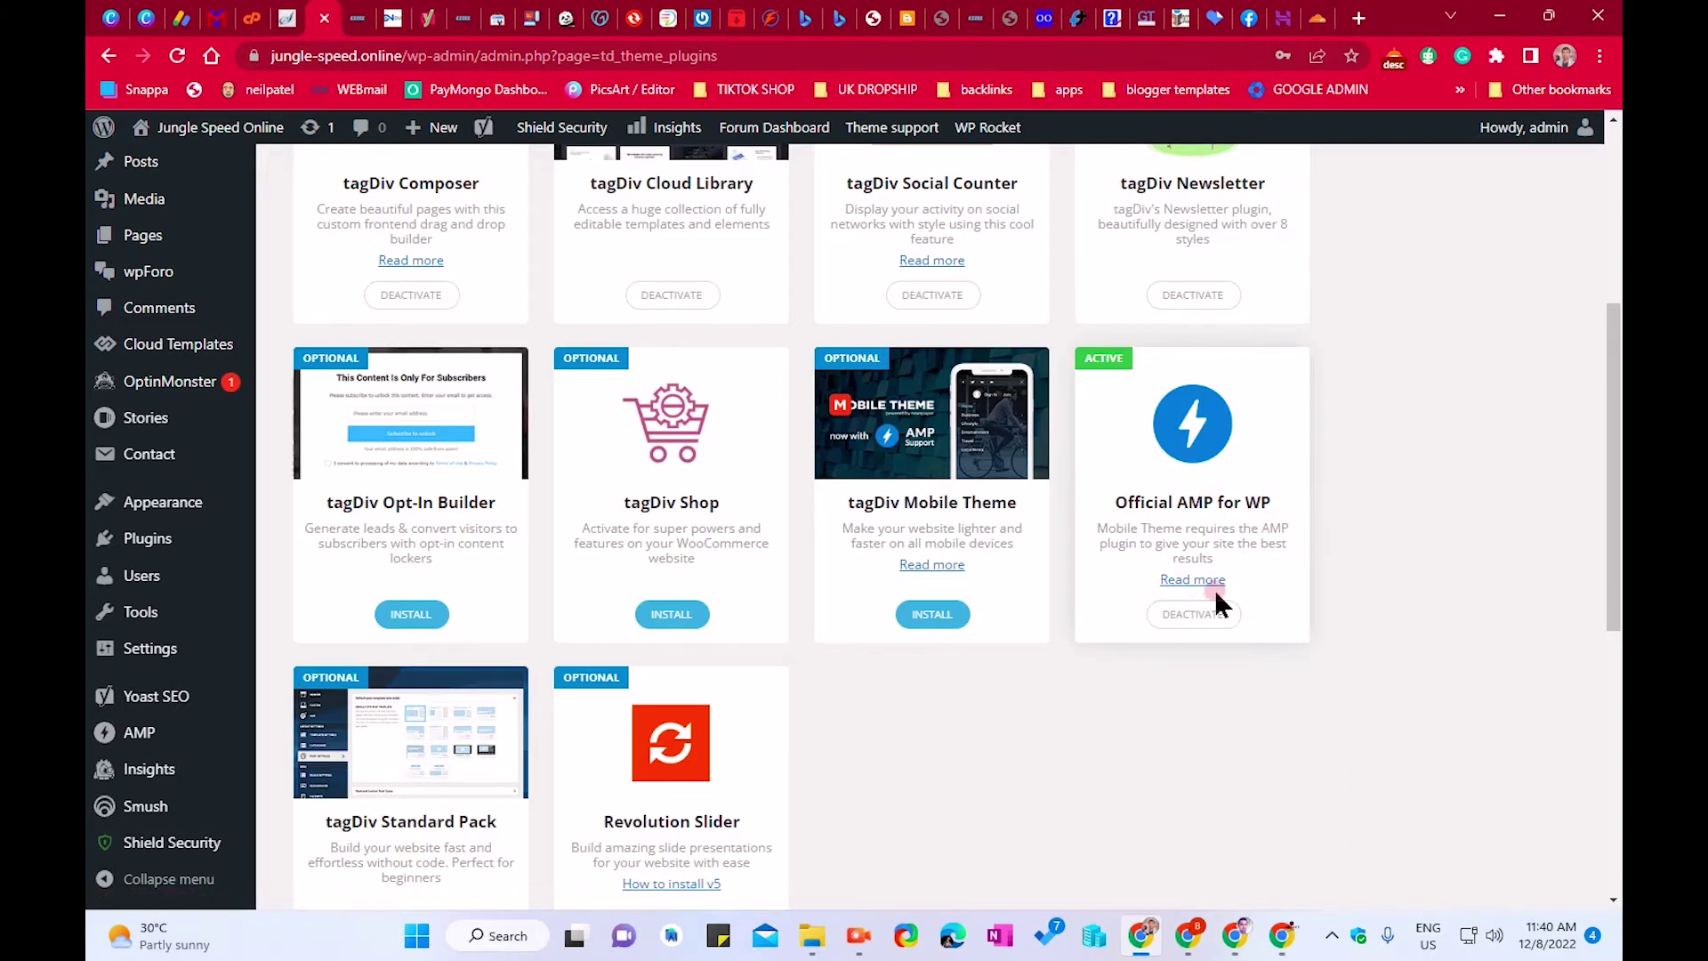
{"action": "left_click", "coordinate": [1215, 597]}
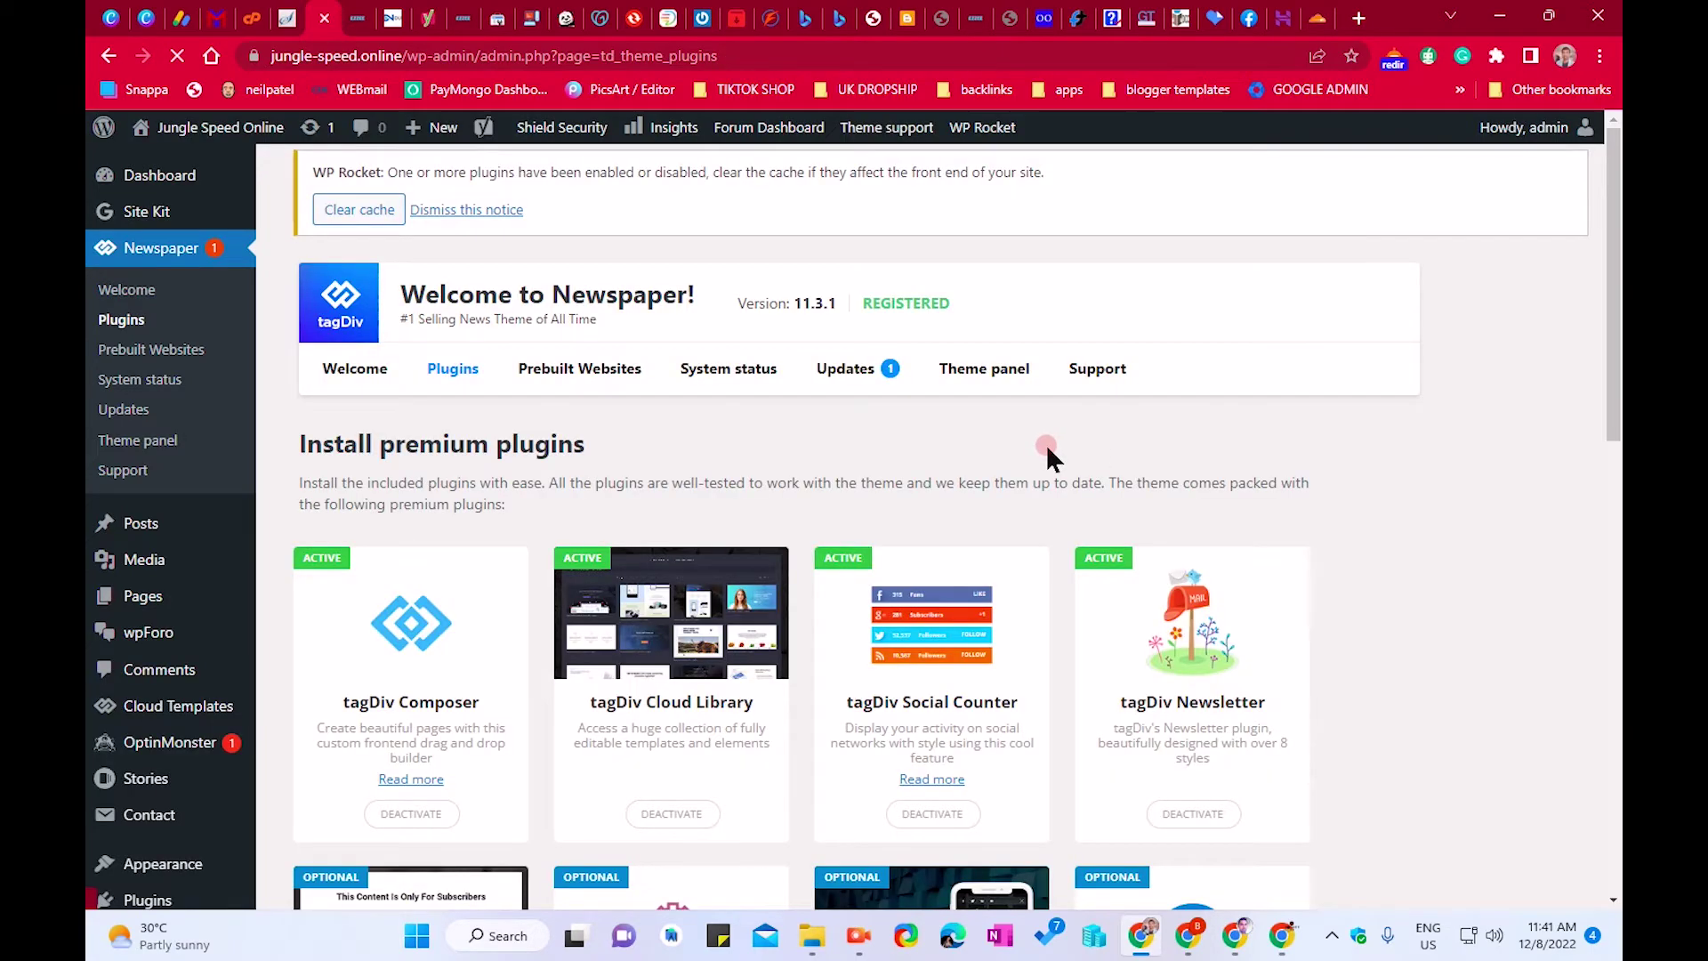
Step: Check the reloaded plugins page, then go to the Newspaper Theme panel
{"action": "scroll", "coordinate": [1377, 538], "scroll_direction": "down", "scroll_amount": 6}
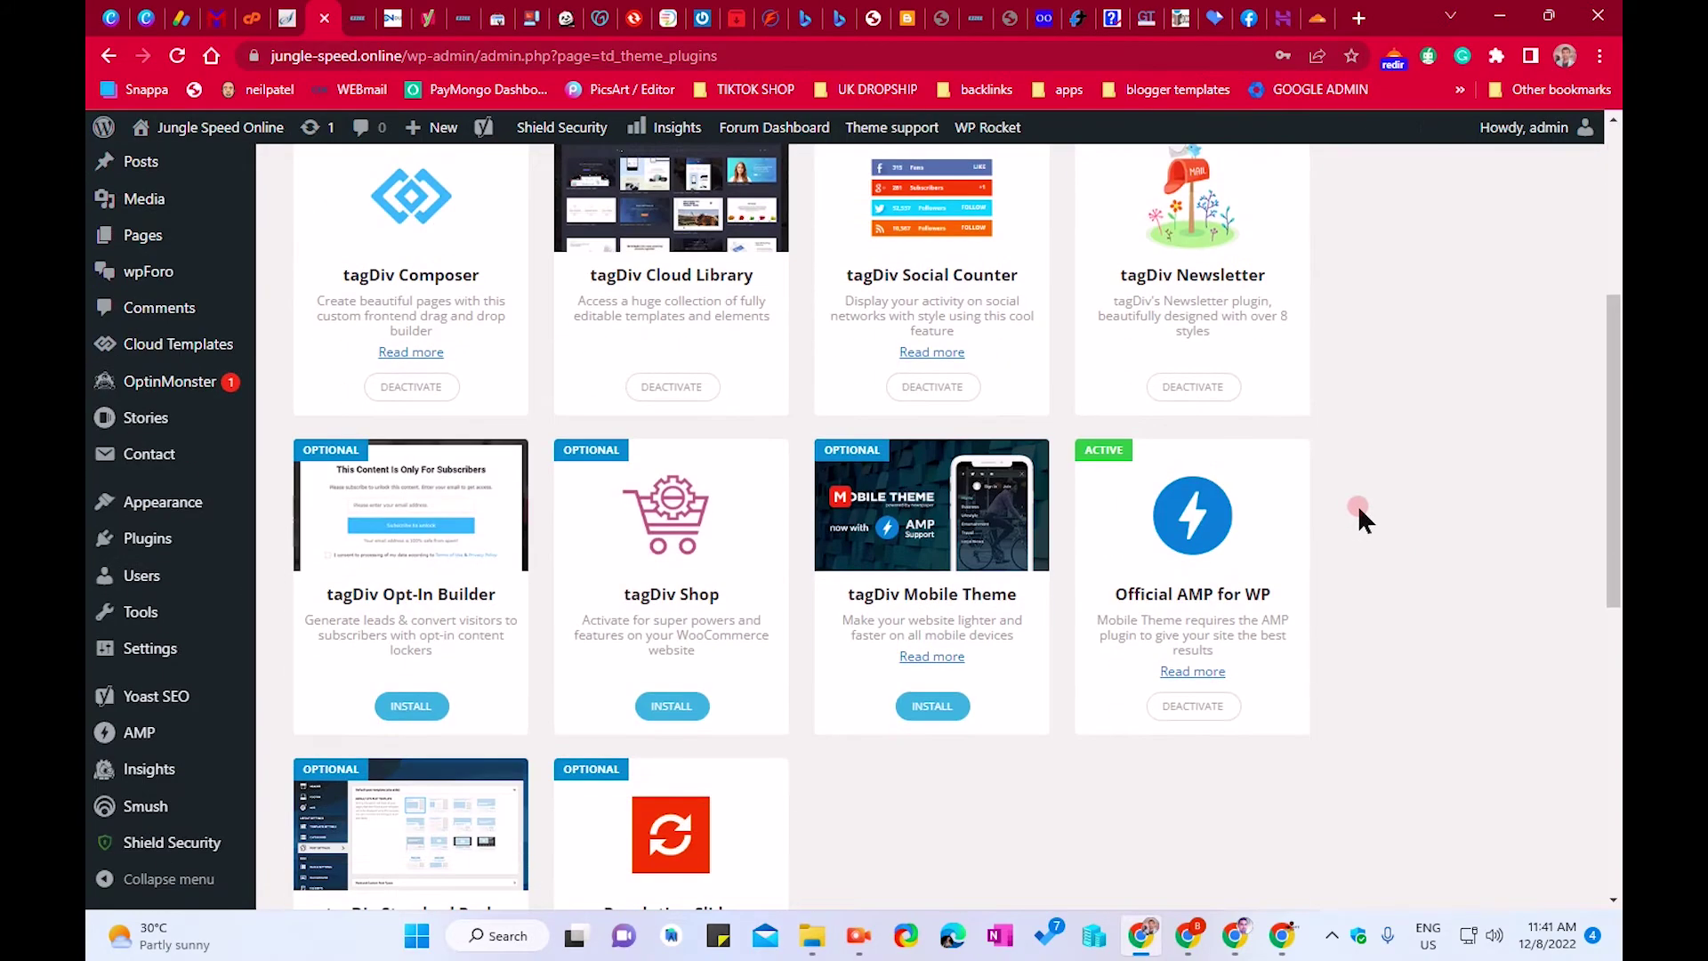
{"action": "scroll", "coordinate": [1354, 514], "scroll_direction": "down", "scroll_amount": 2}
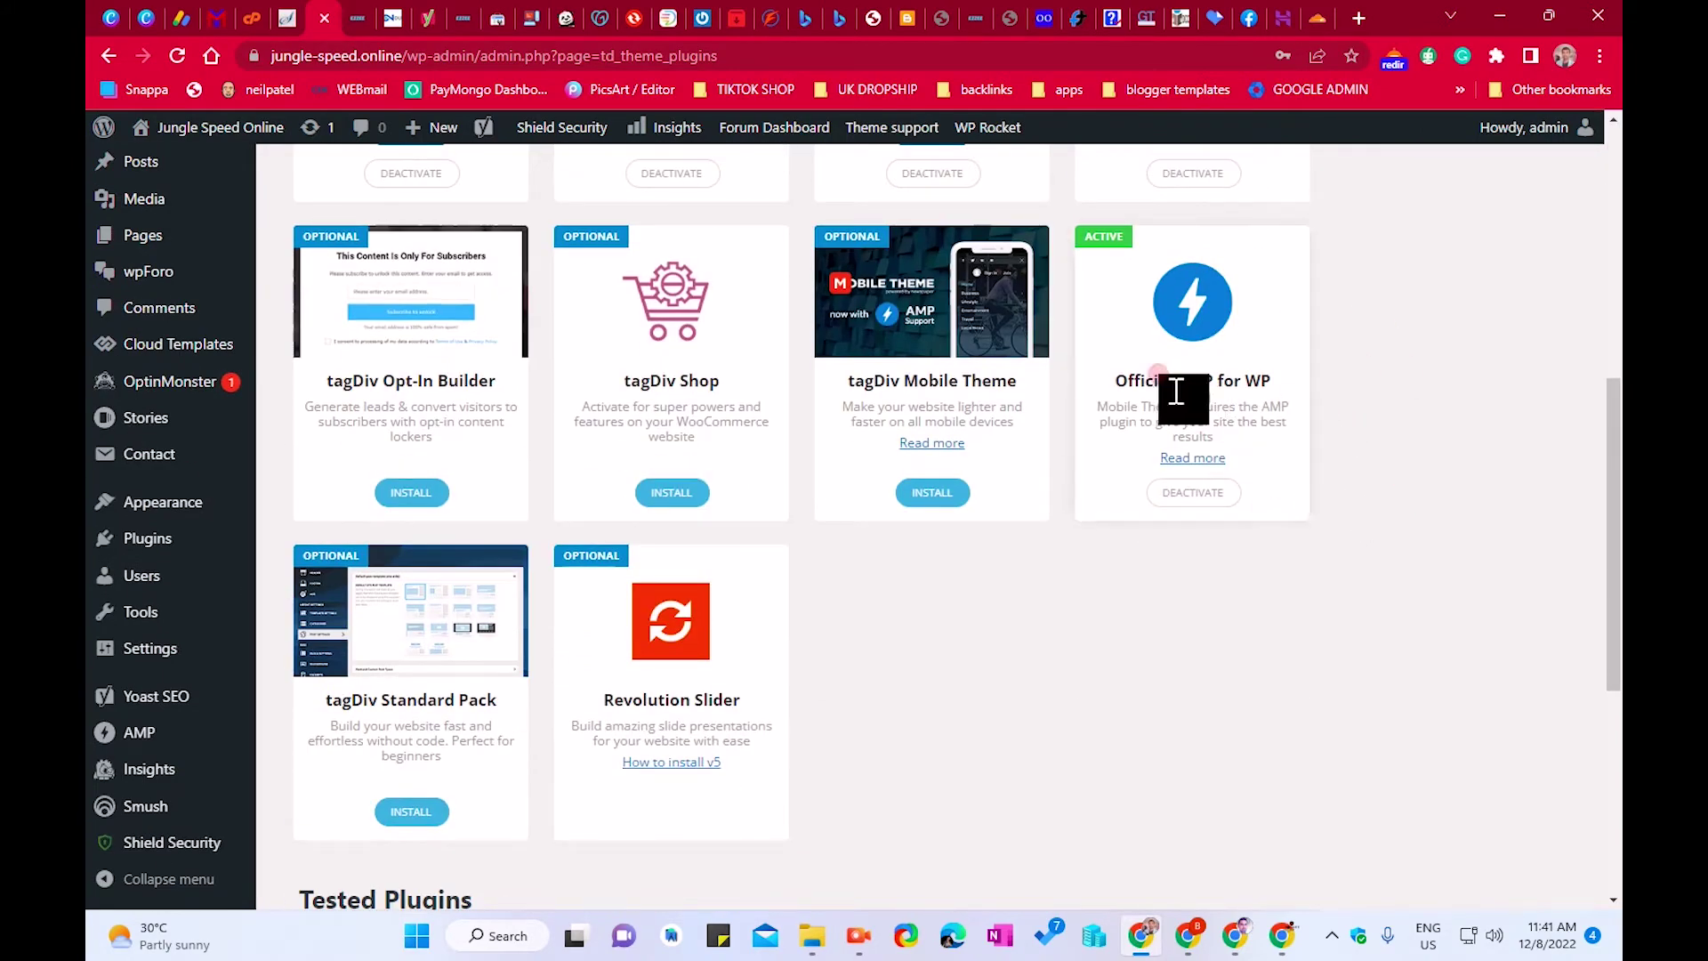
{"action": "left_click", "coordinate": [1206, 369]}
{"action": "scroll", "coordinate": [1228, 392], "scroll_direction": "up", "scroll_amount": 6}
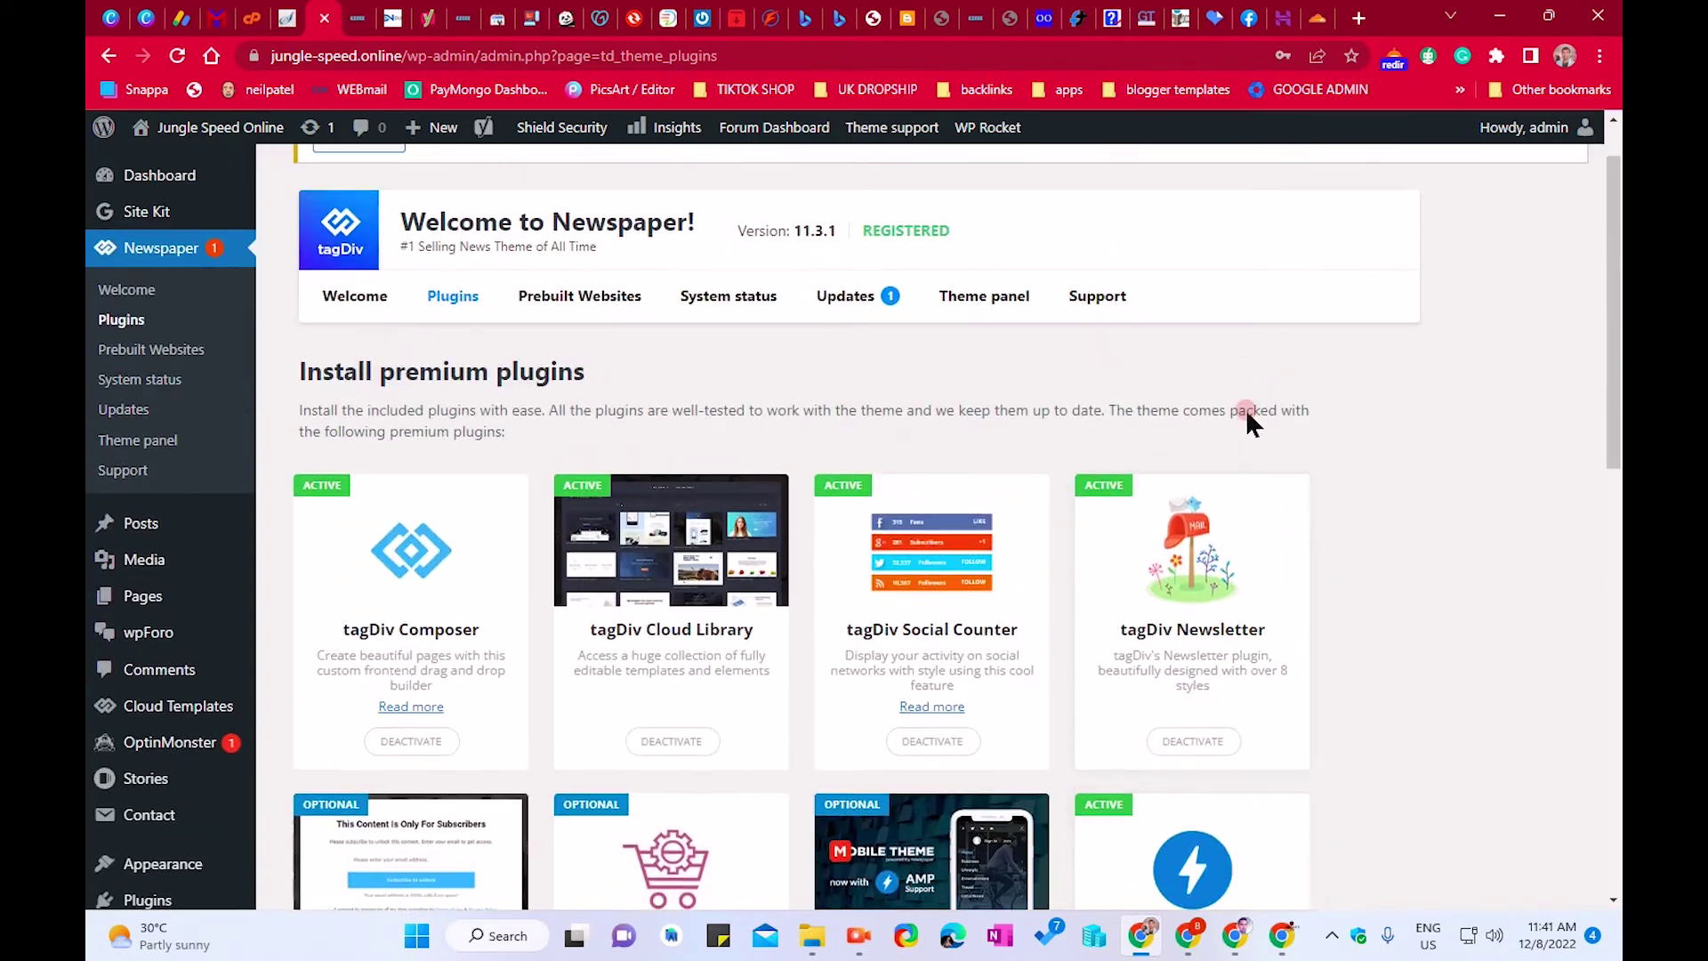
{"action": "left_click", "coordinate": [138, 441]}
{"action": "left_click", "coordinate": [125, 442]}
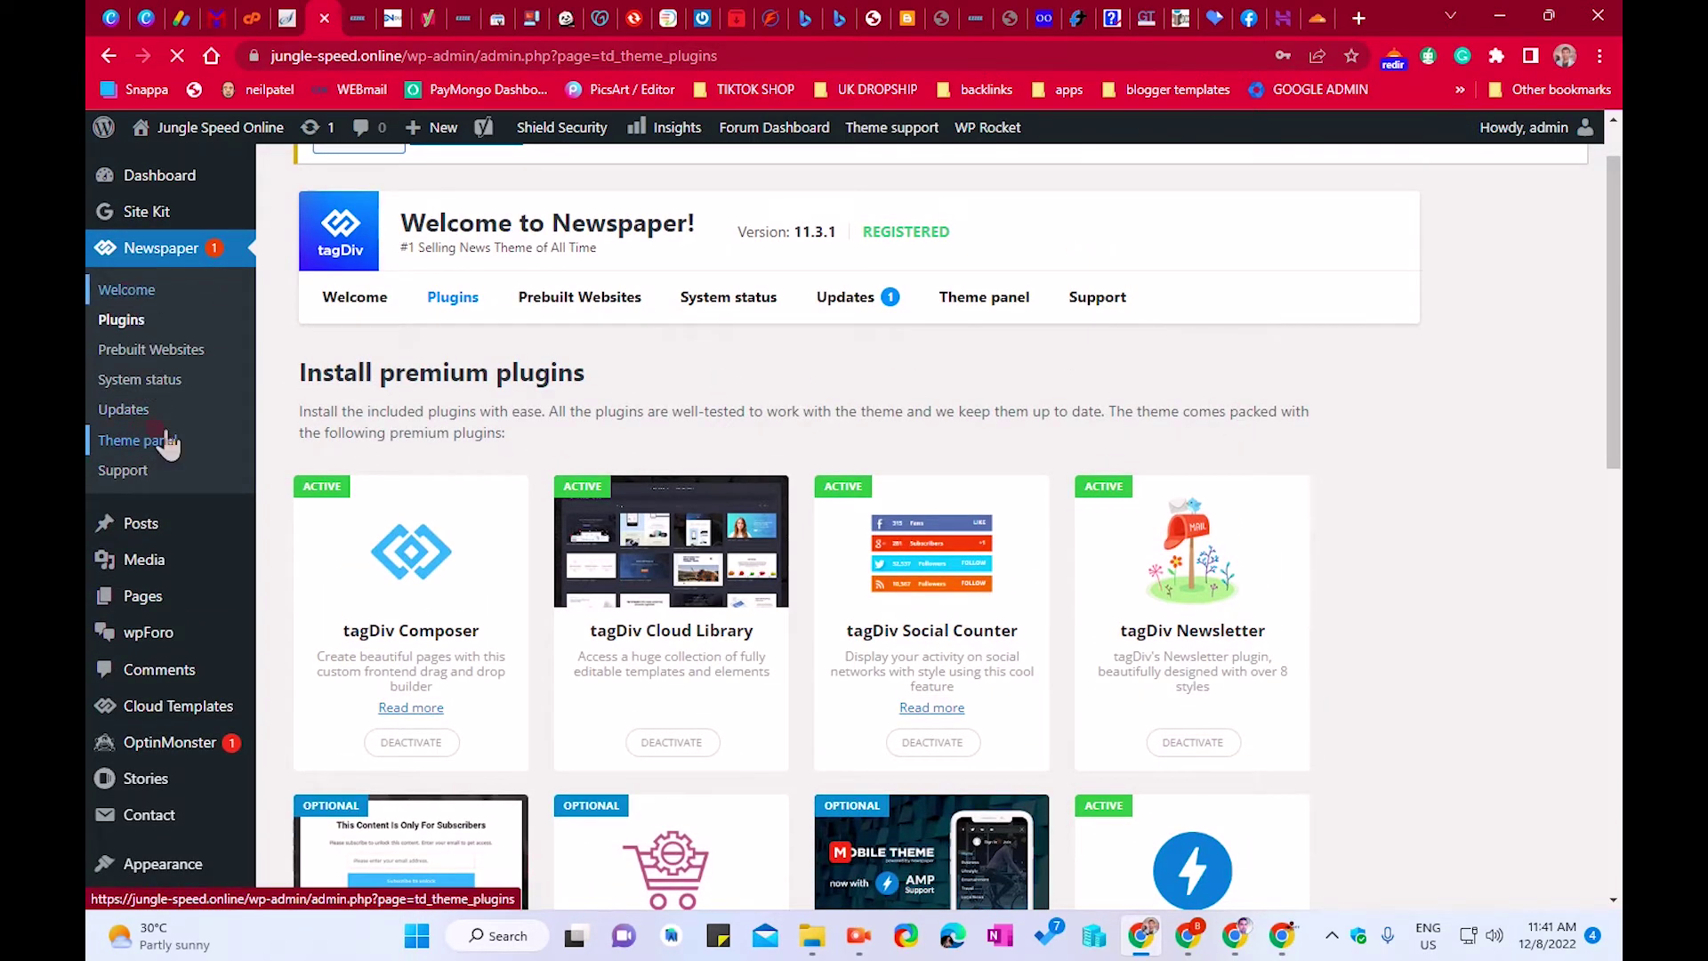
Step: Leave the Newspaper Theme panel and reveal the AMP plugin's flyout submenu in the sidebar
{"action": "left_click", "coordinate": [173, 436]}
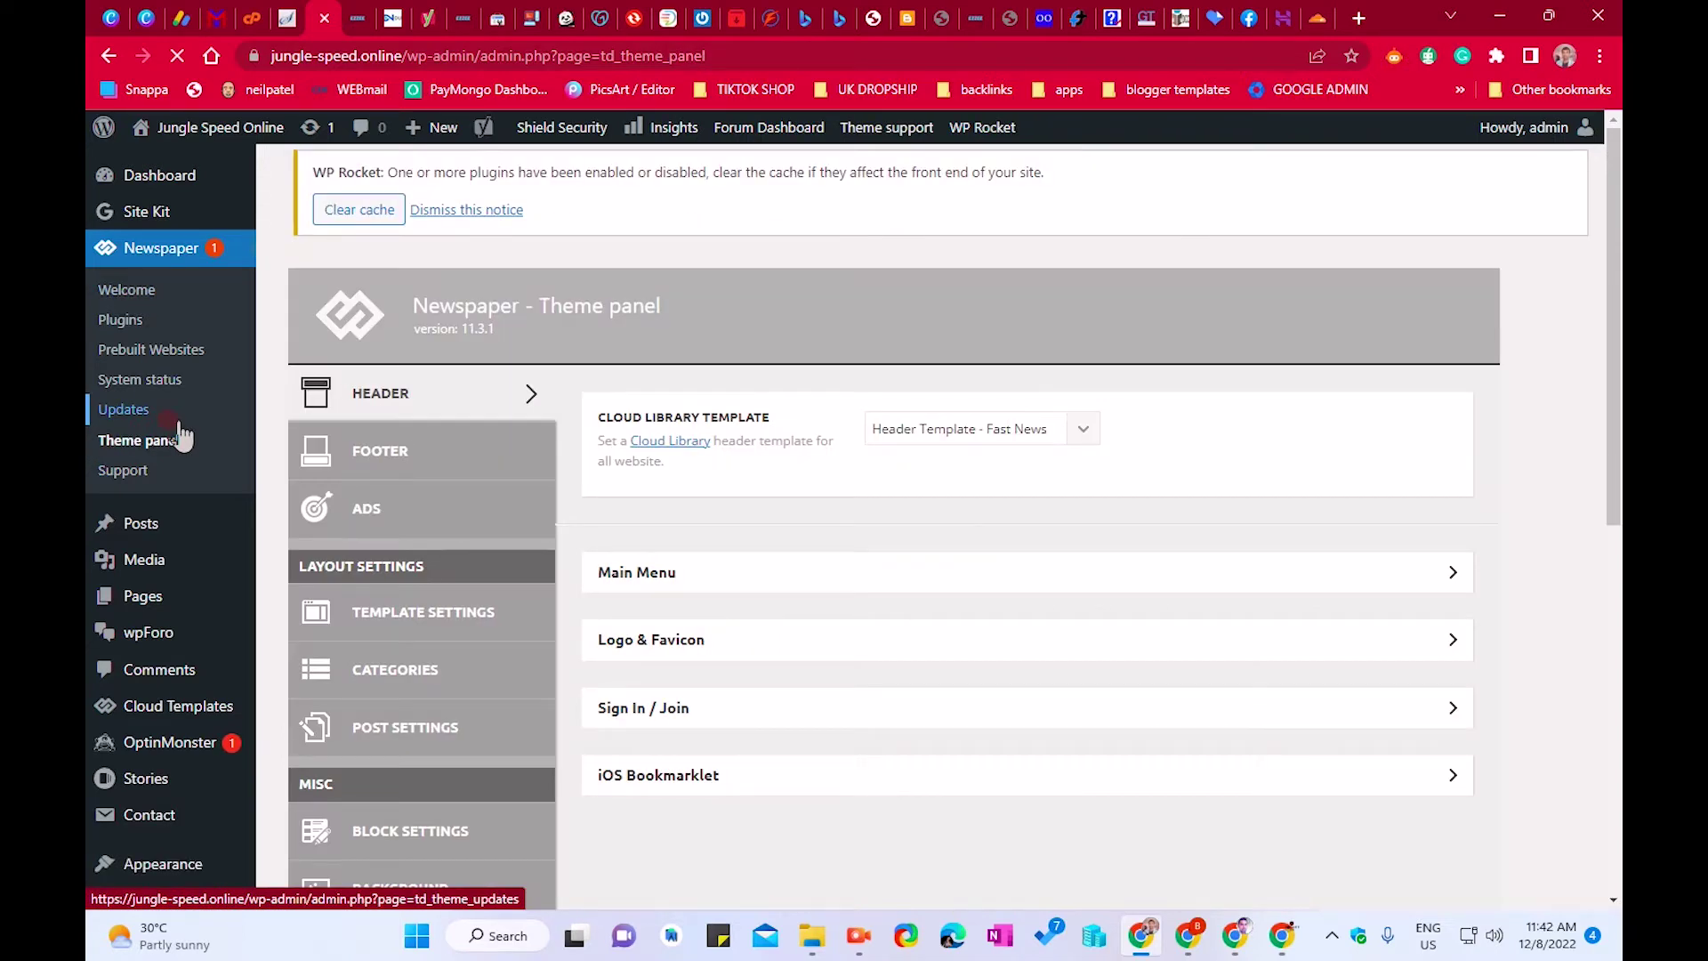
{"action": "scroll", "coordinate": [691, 322], "scroll_direction": "down", "scroll_amount": 2}
{"action": "scroll", "coordinate": [804, 510], "scroll_direction": "down", "scroll_amount": 7}
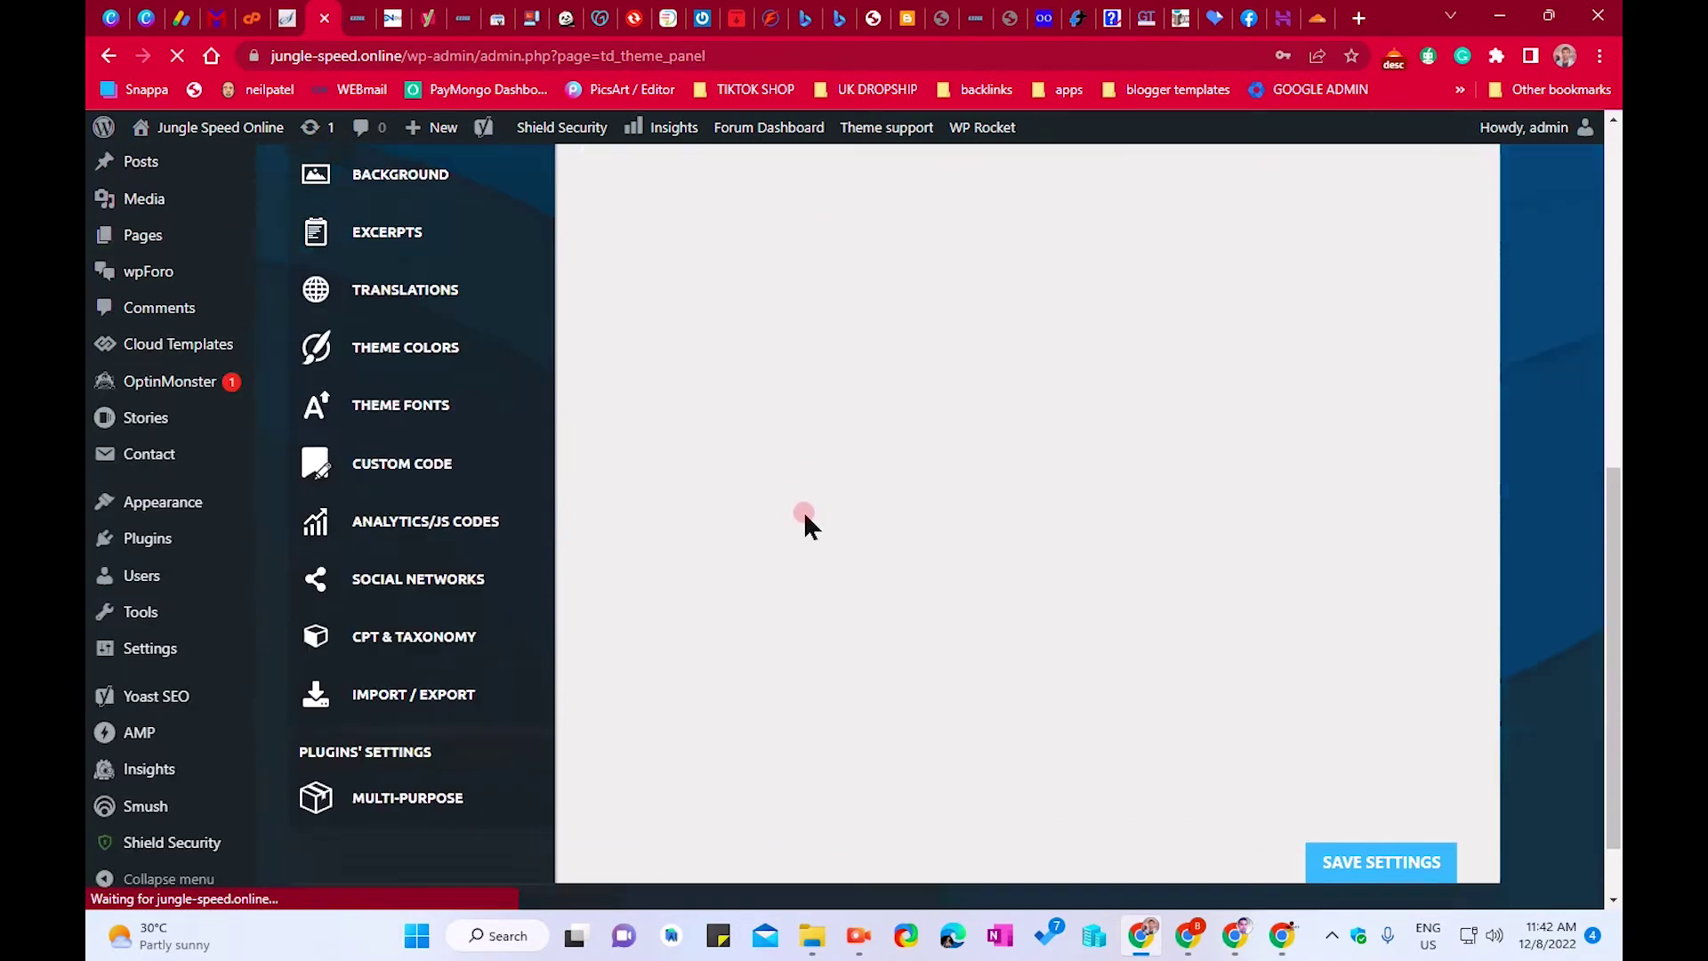
{"action": "scroll", "coordinate": [813, 525], "scroll_direction": "up", "scroll_amount": 3}
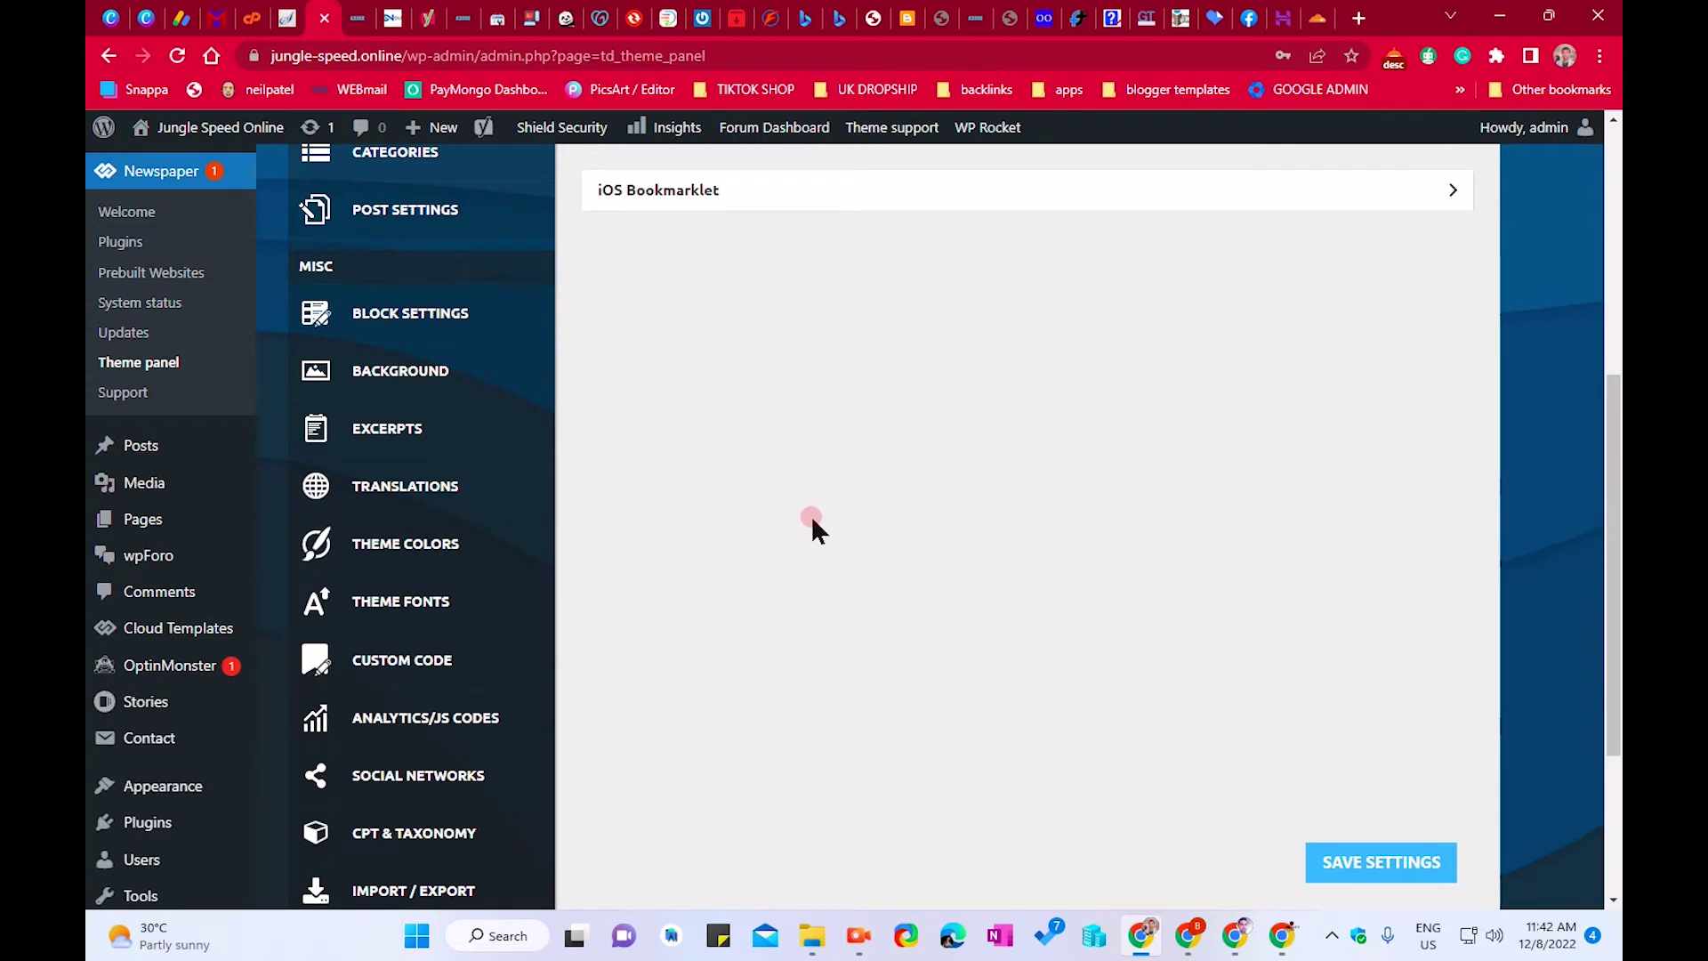
{"action": "scroll", "coordinate": [812, 526], "scroll_direction": "down", "scroll_amount": 2}
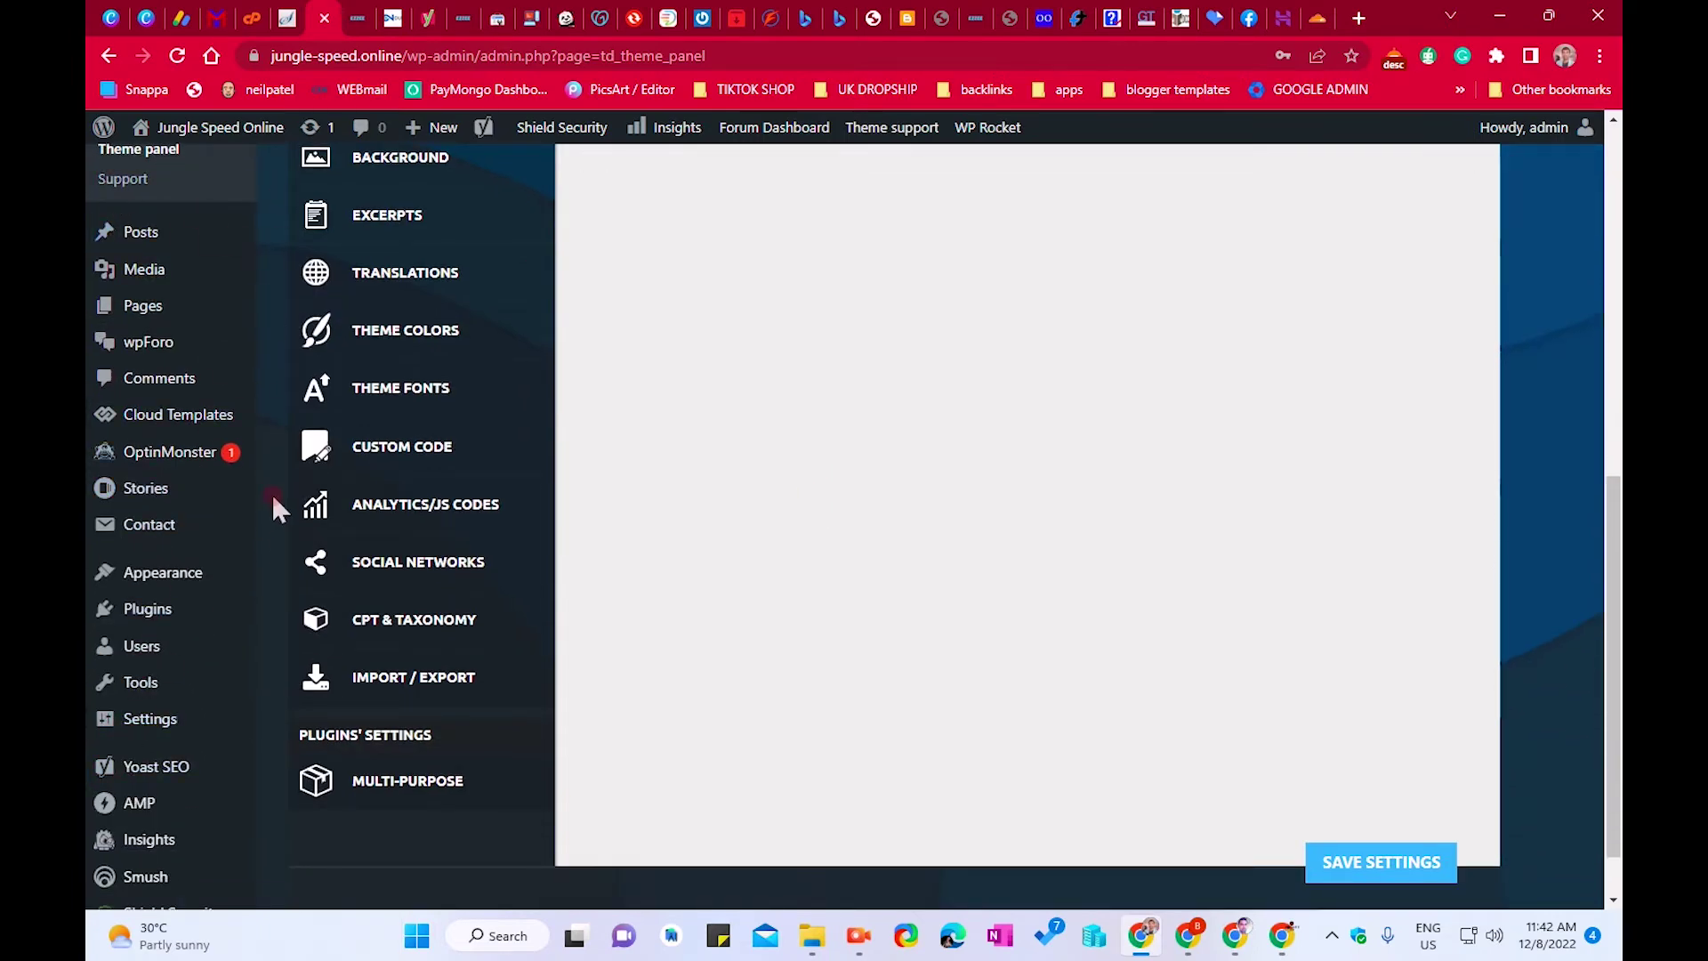
{"action": "scroll", "coordinate": [178, 414], "scroll_direction": "down", "scroll_amount": 1}
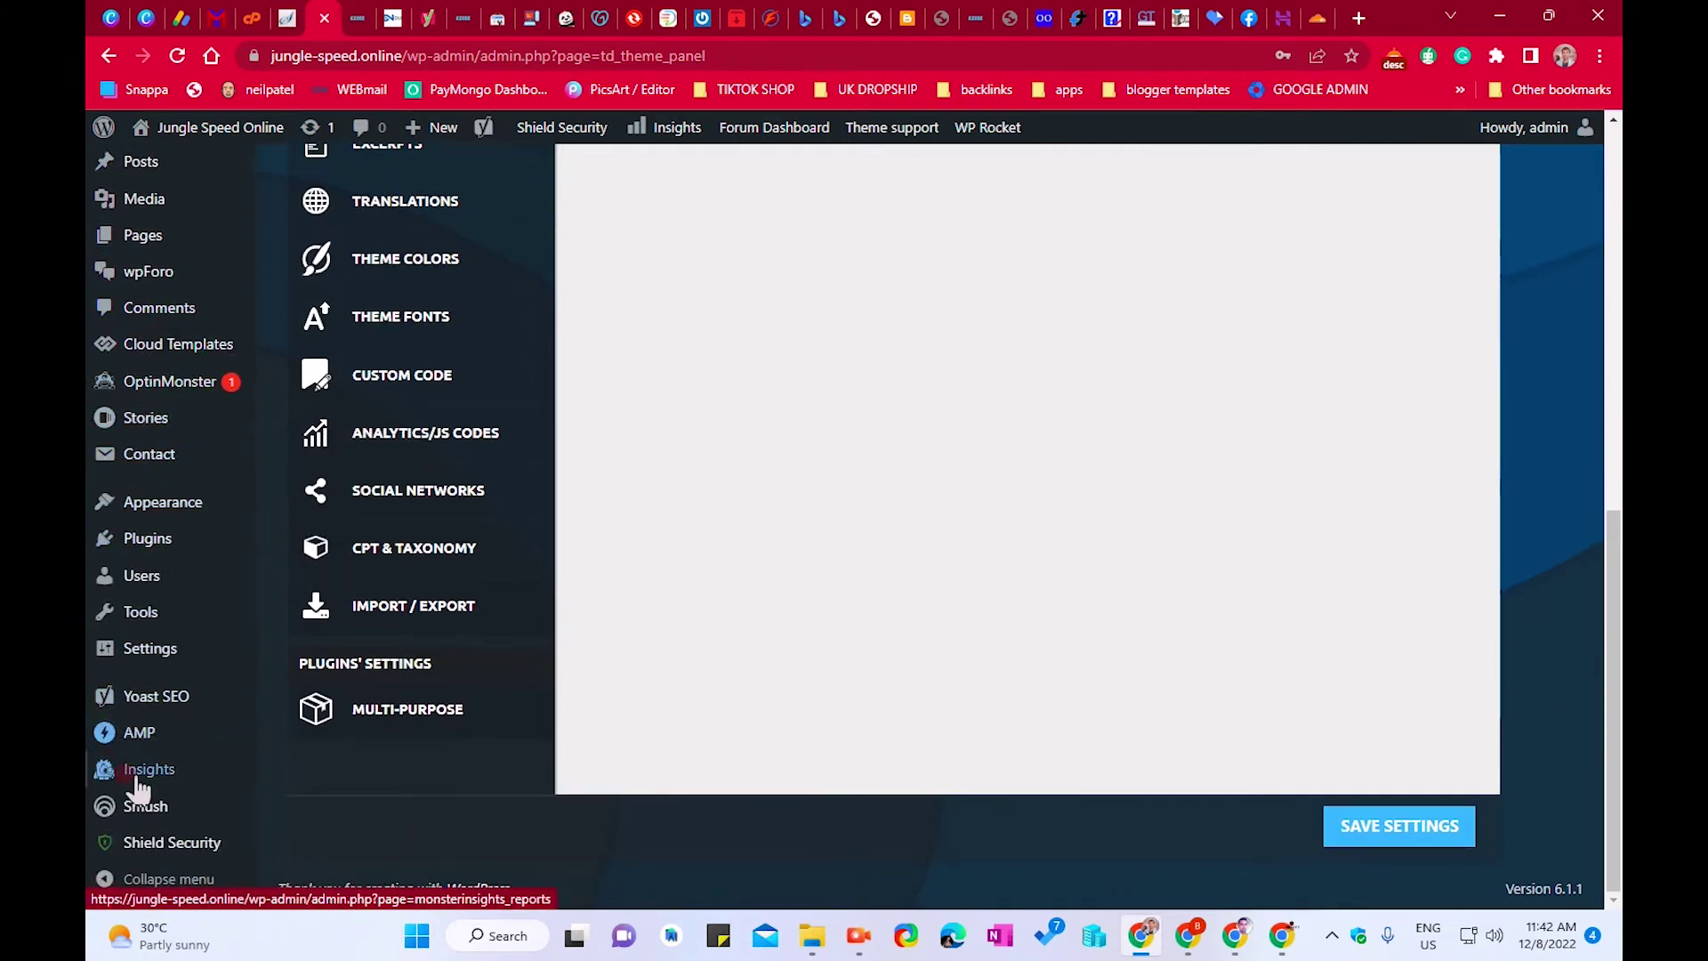
{"action": "mouse_move", "coordinate": [167, 741]}
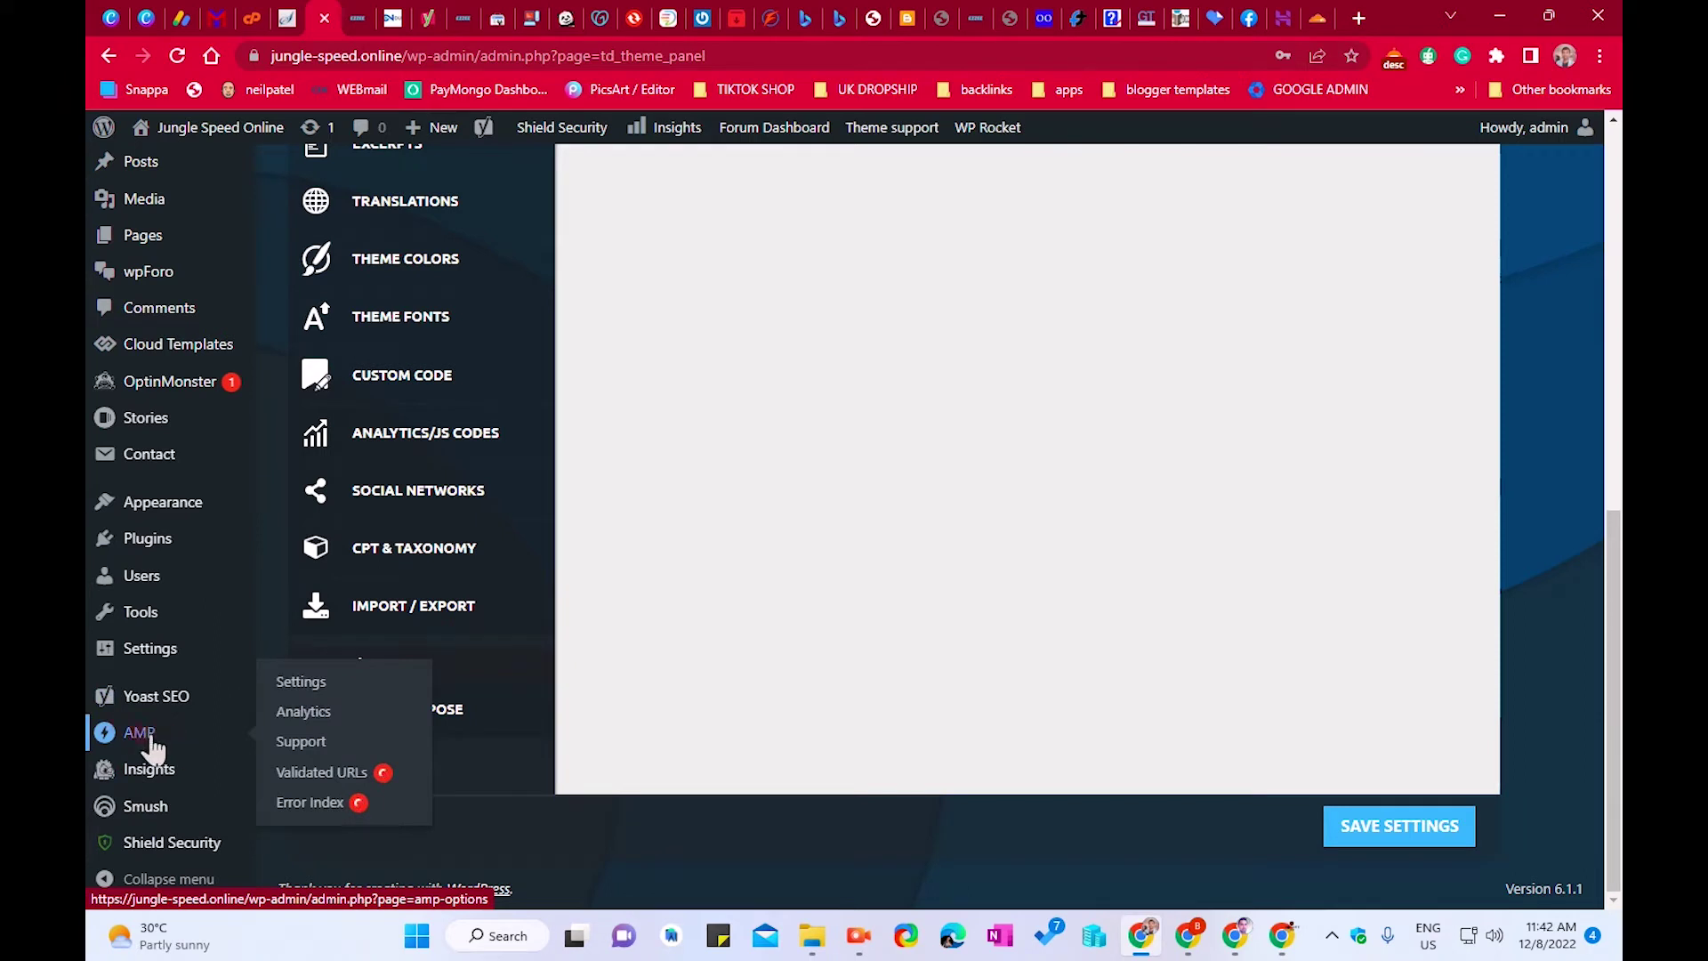
Step: Open AMP Settings and relaunch the onboarding wizard at its Welcome step
{"action": "left_click", "coordinate": [297, 694]}
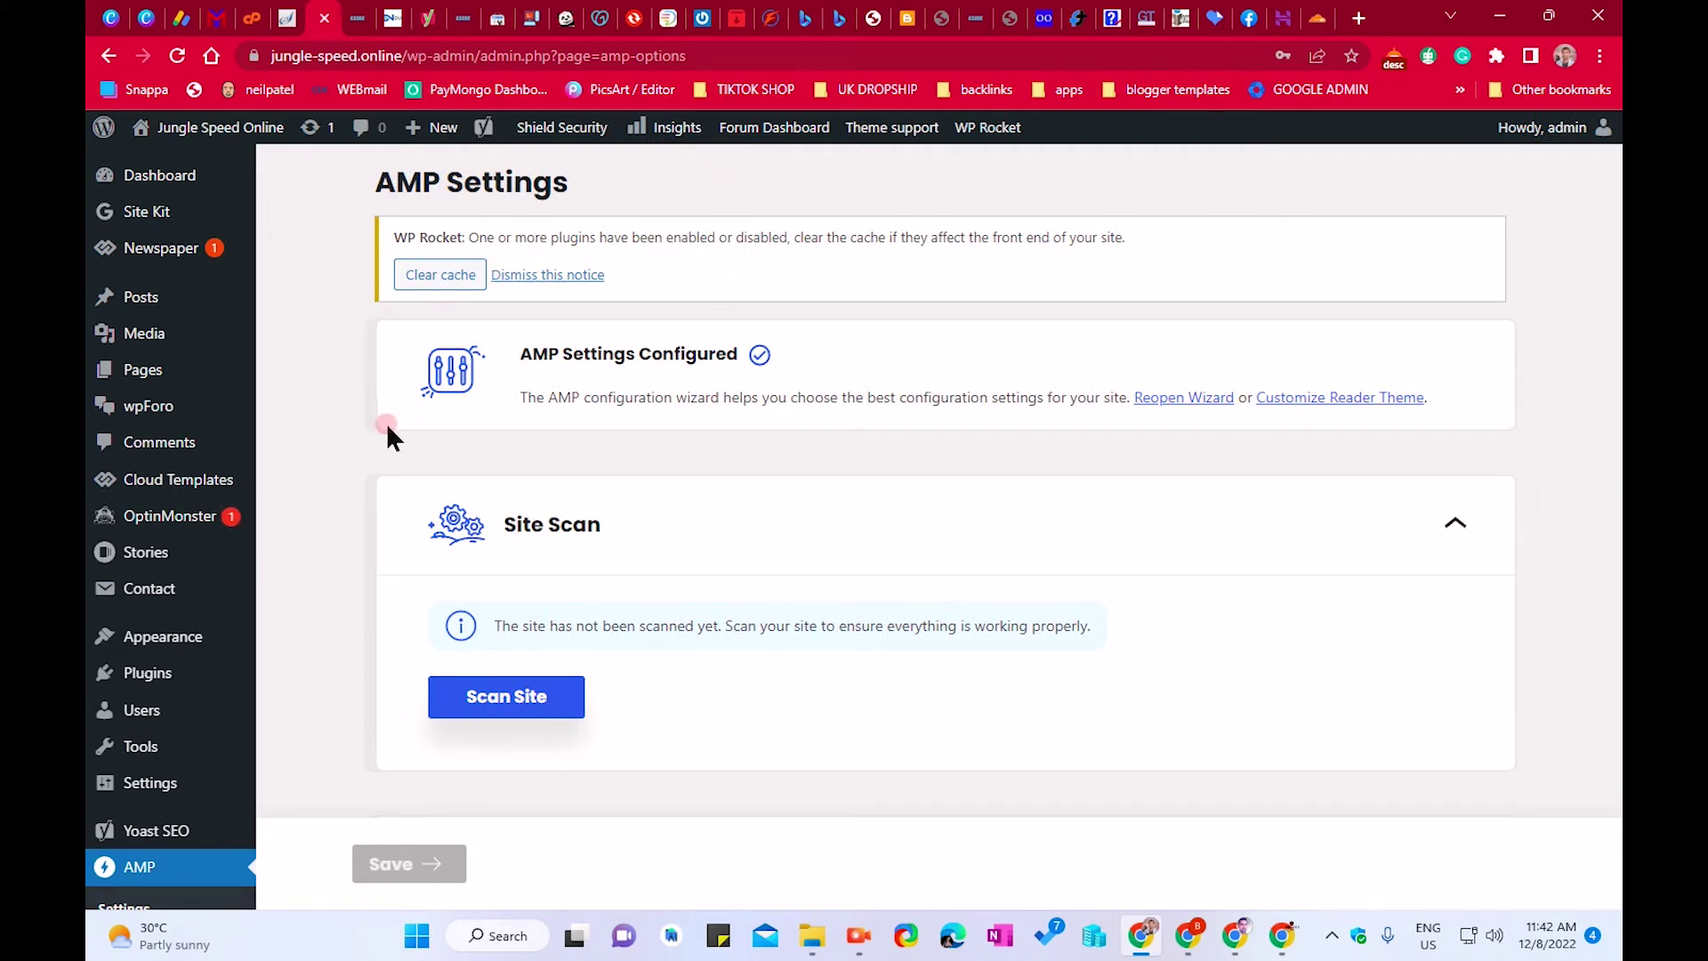
{"action": "left_click", "coordinate": [1148, 399]}
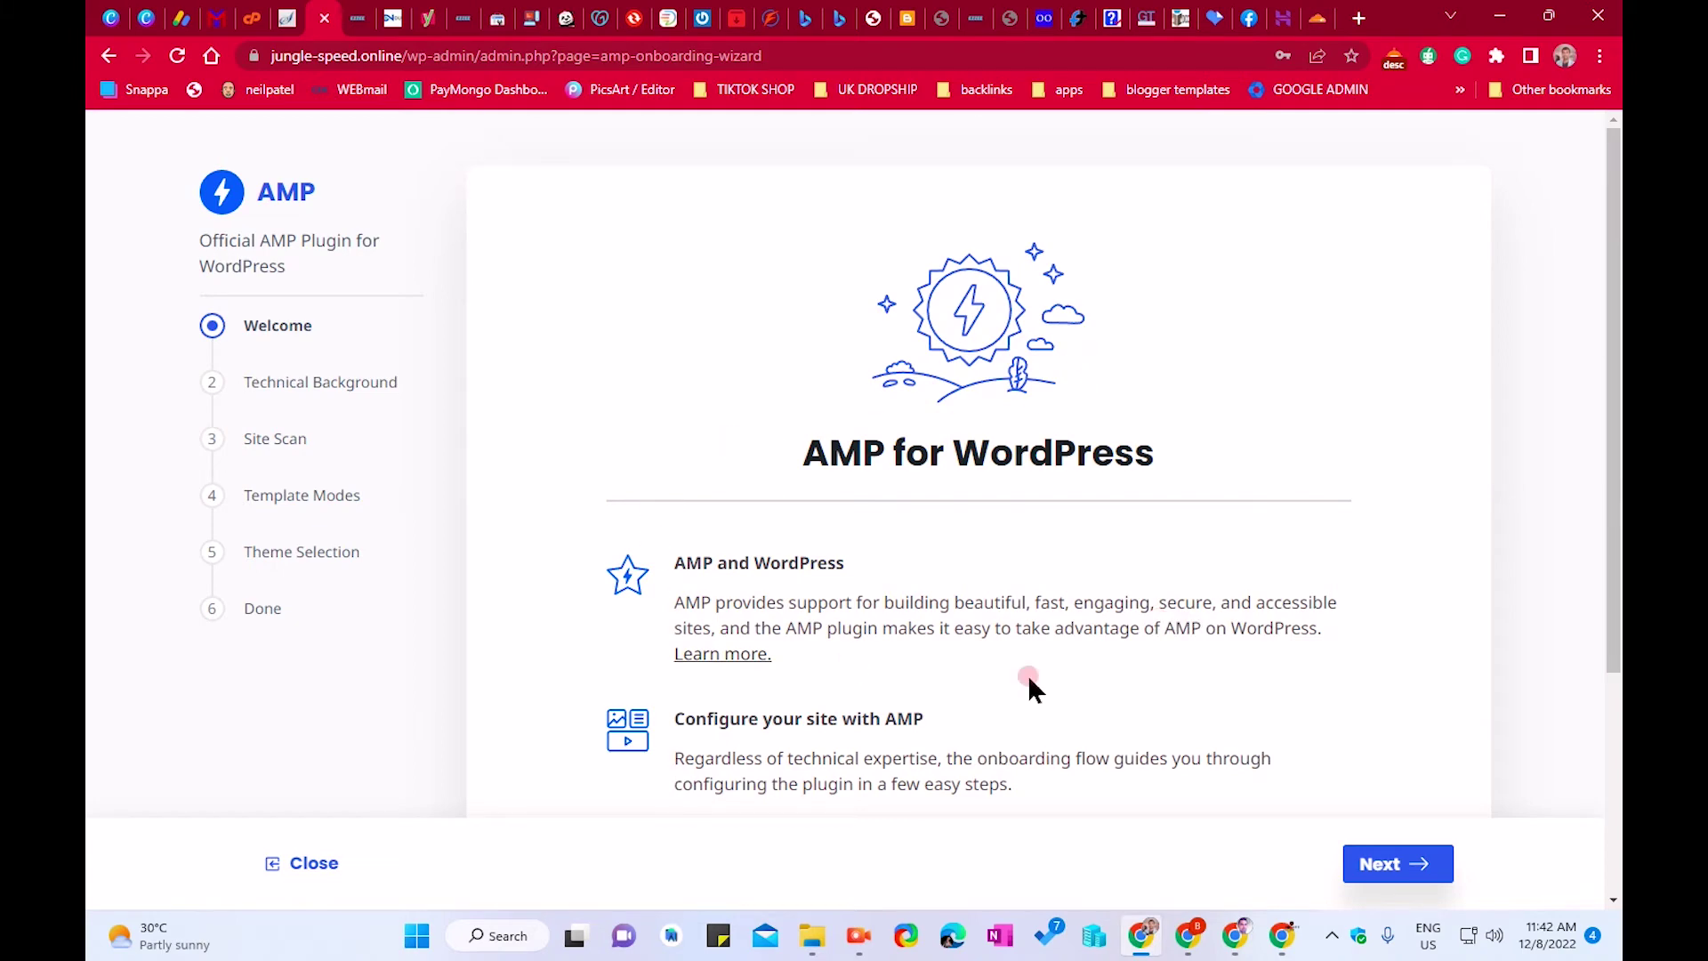
Step: Pass the Welcome step and keep 'Developer or technically savvy' as the technical background
{"action": "scroll", "coordinate": [1193, 547], "scroll_direction": "down", "scroll_amount": 2}
{"action": "scroll", "coordinate": [1192, 547], "scroll_direction": "up", "scroll_amount": 2}
{"action": "scroll", "coordinate": [1192, 547], "scroll_direction": "down", "scroll_amount": 3}
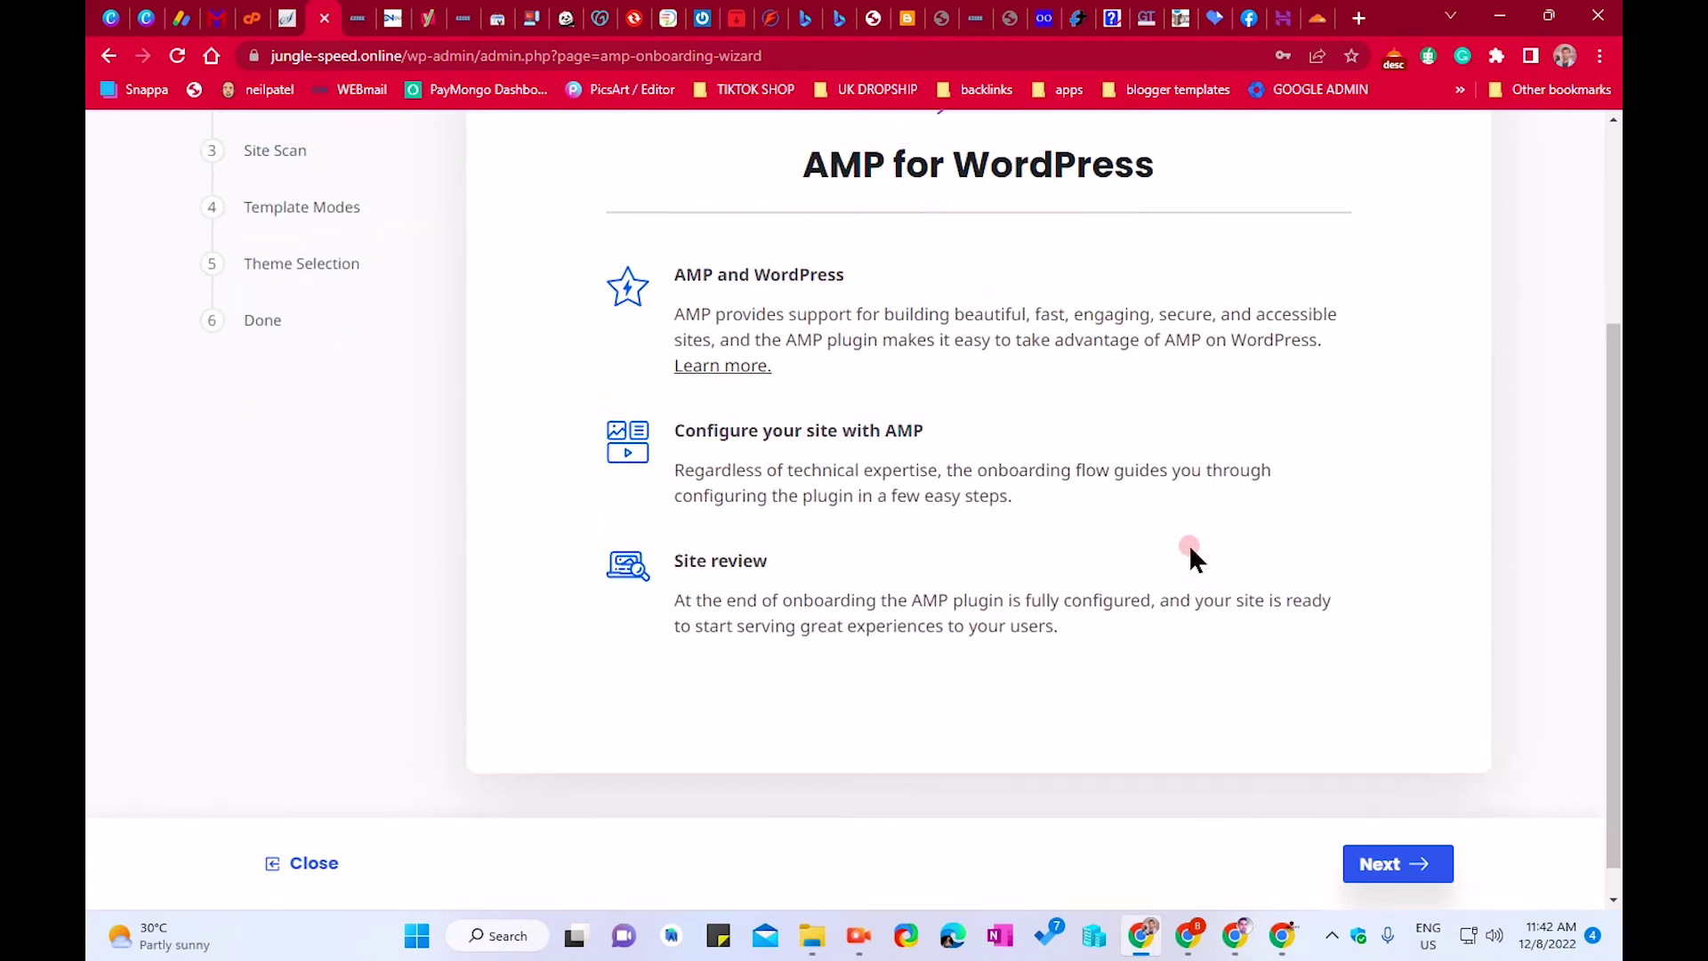
{"action": "left_click", "coordinate": [1417, 868]}
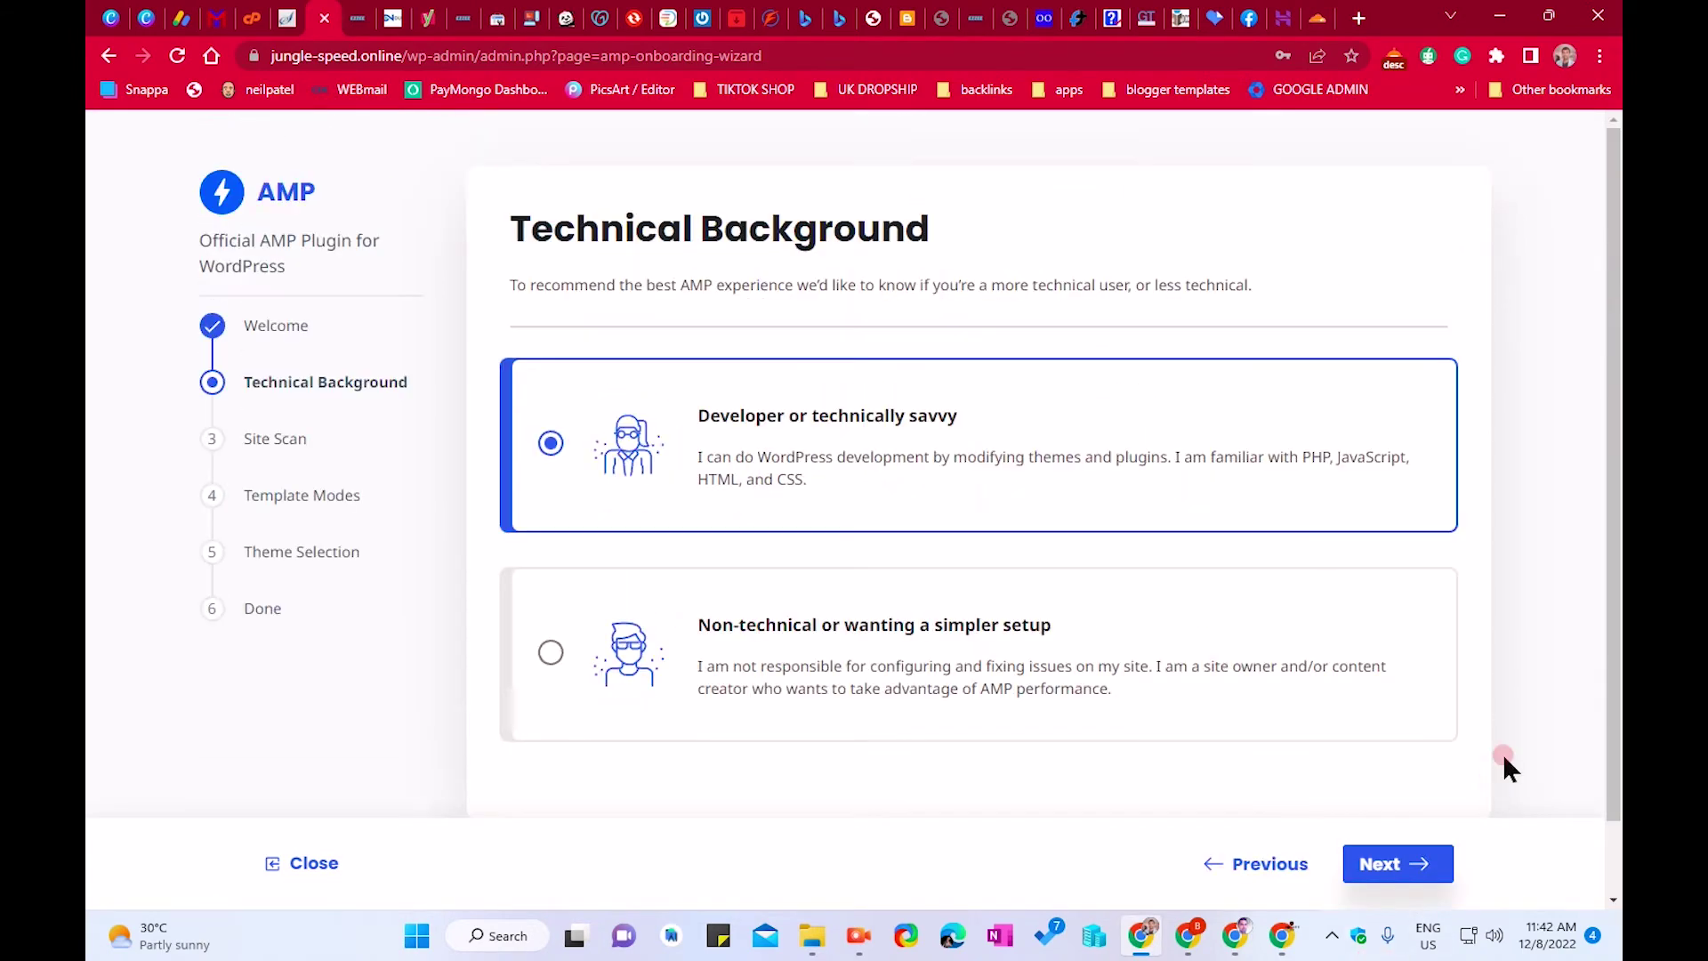
{"action": "left_click", "coordinate": [1384, 861]}
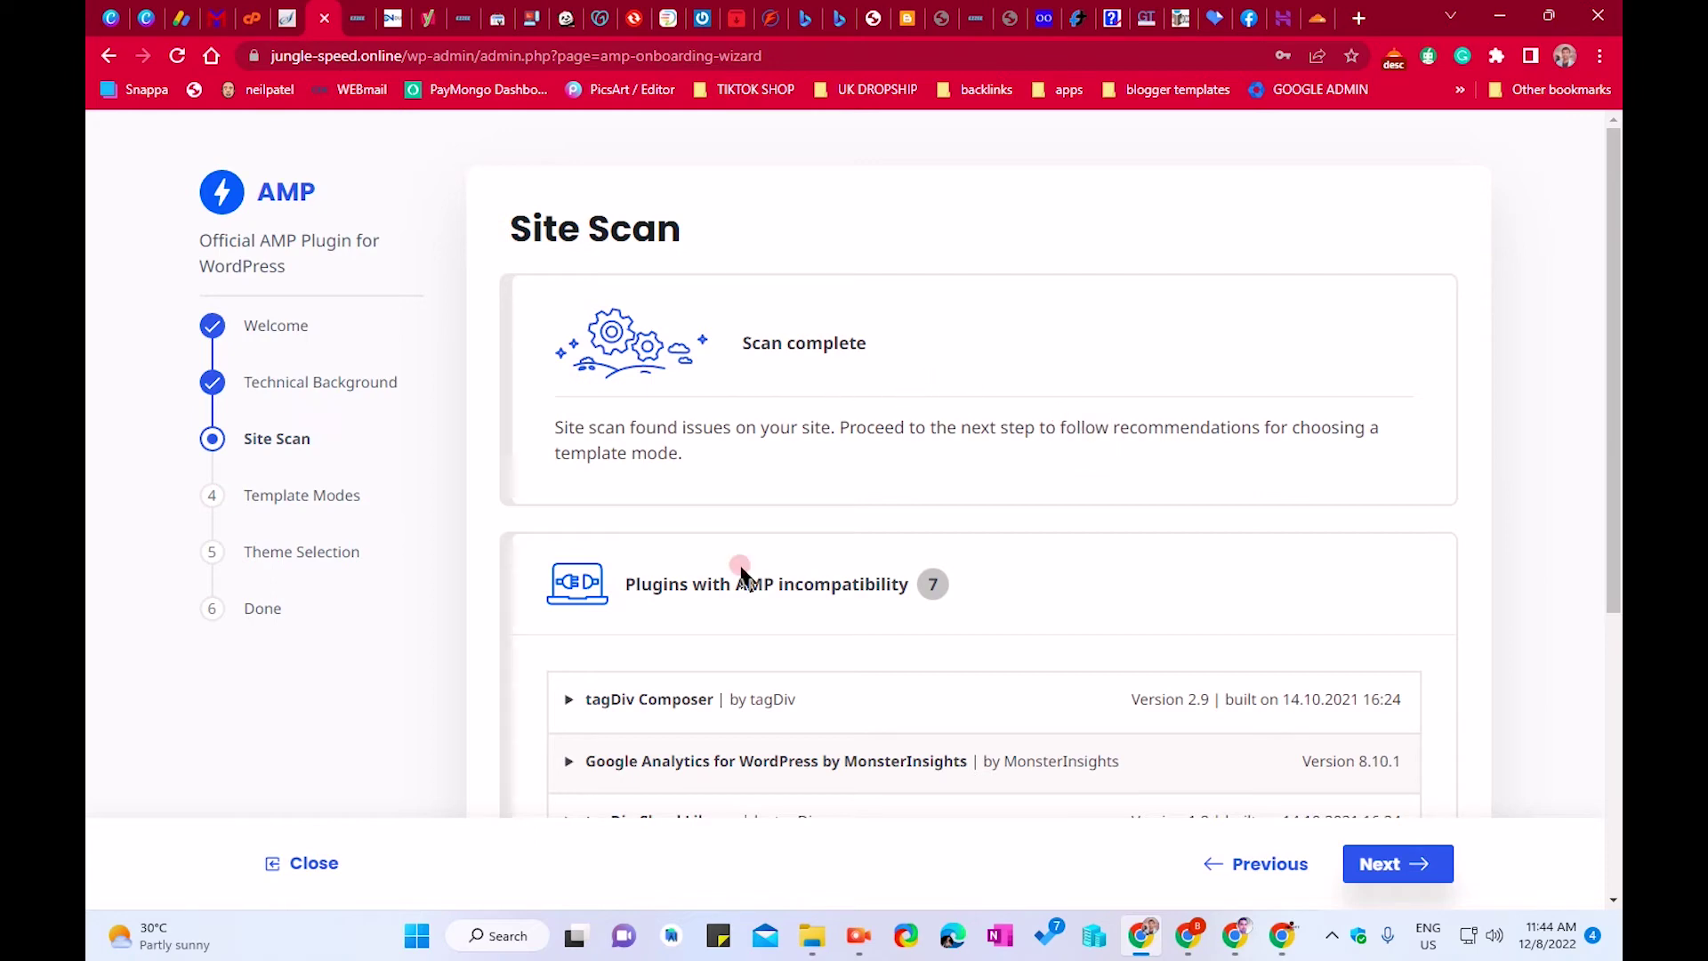
Step: Wait for the site scan to finish and mark the Plugins with AMP incompatibility heading
{"action": "left_click_drag", "start_coordinate": [625, 585], "coordinate": [948, 589]}
Step: Review the seven incompatible plugins and keep Reader as the AMP template mode
{"action": "left_click", "coordinate": [1023, 609]}
{"action": "scroll", "coordinate": [1019, 597], "scroll_direction": "down", "scroll_amount": 5}
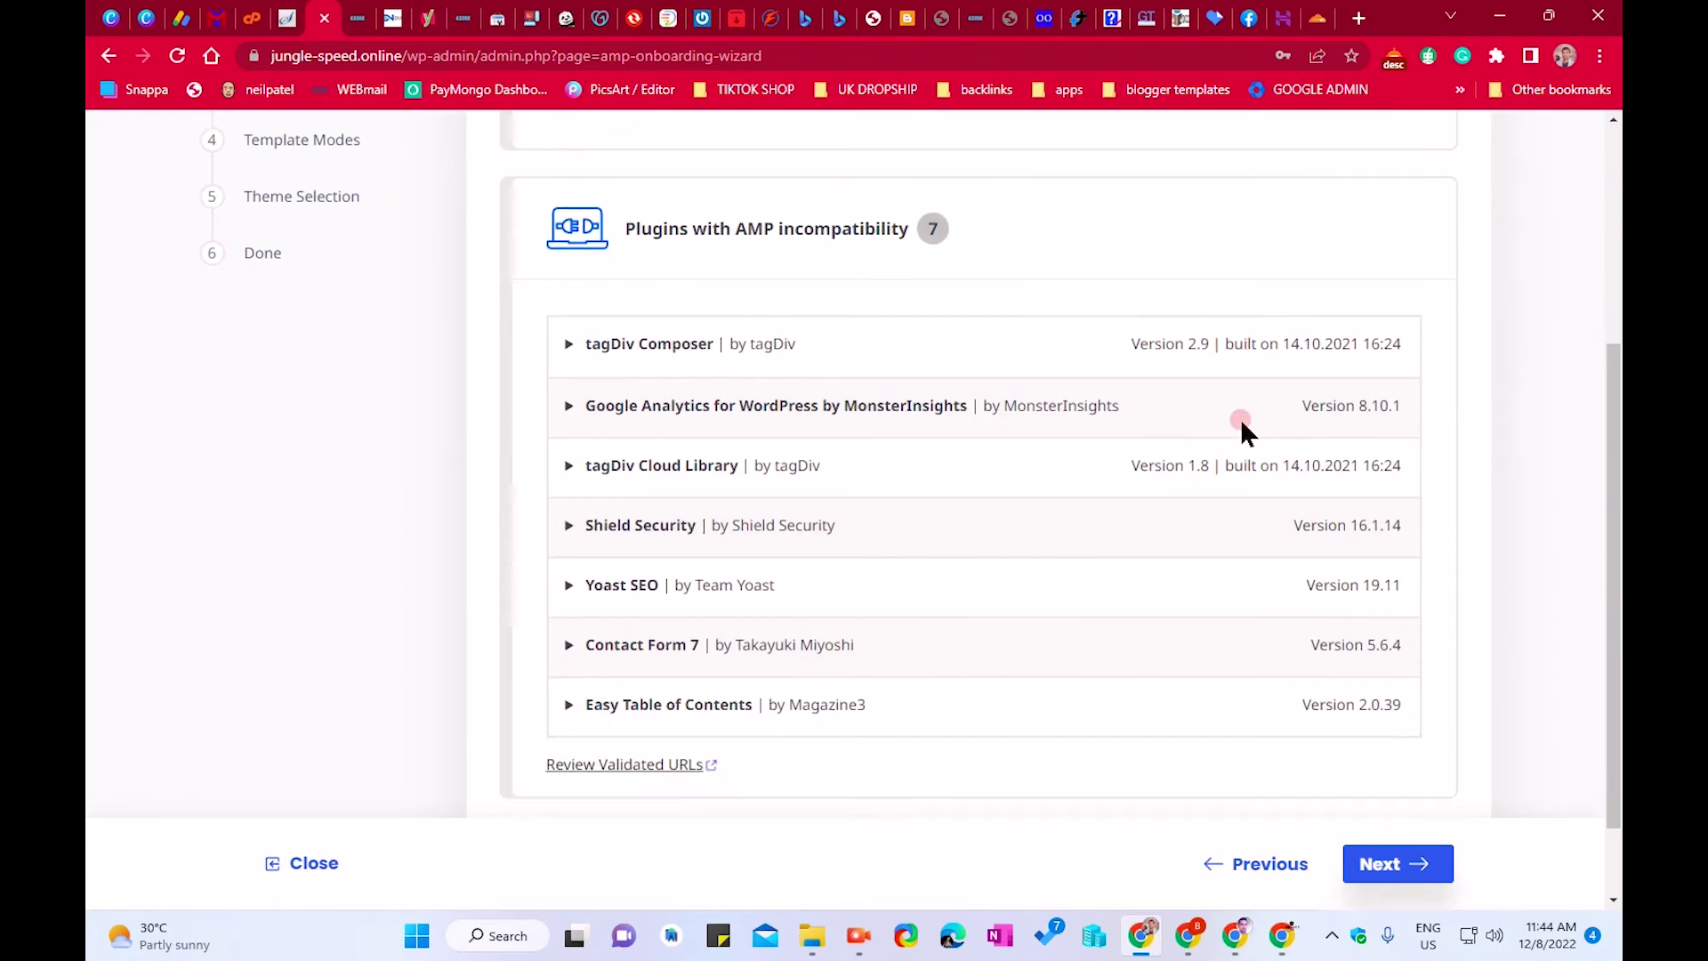
{"action": "left_click", "coordinate": [1419, 879]}
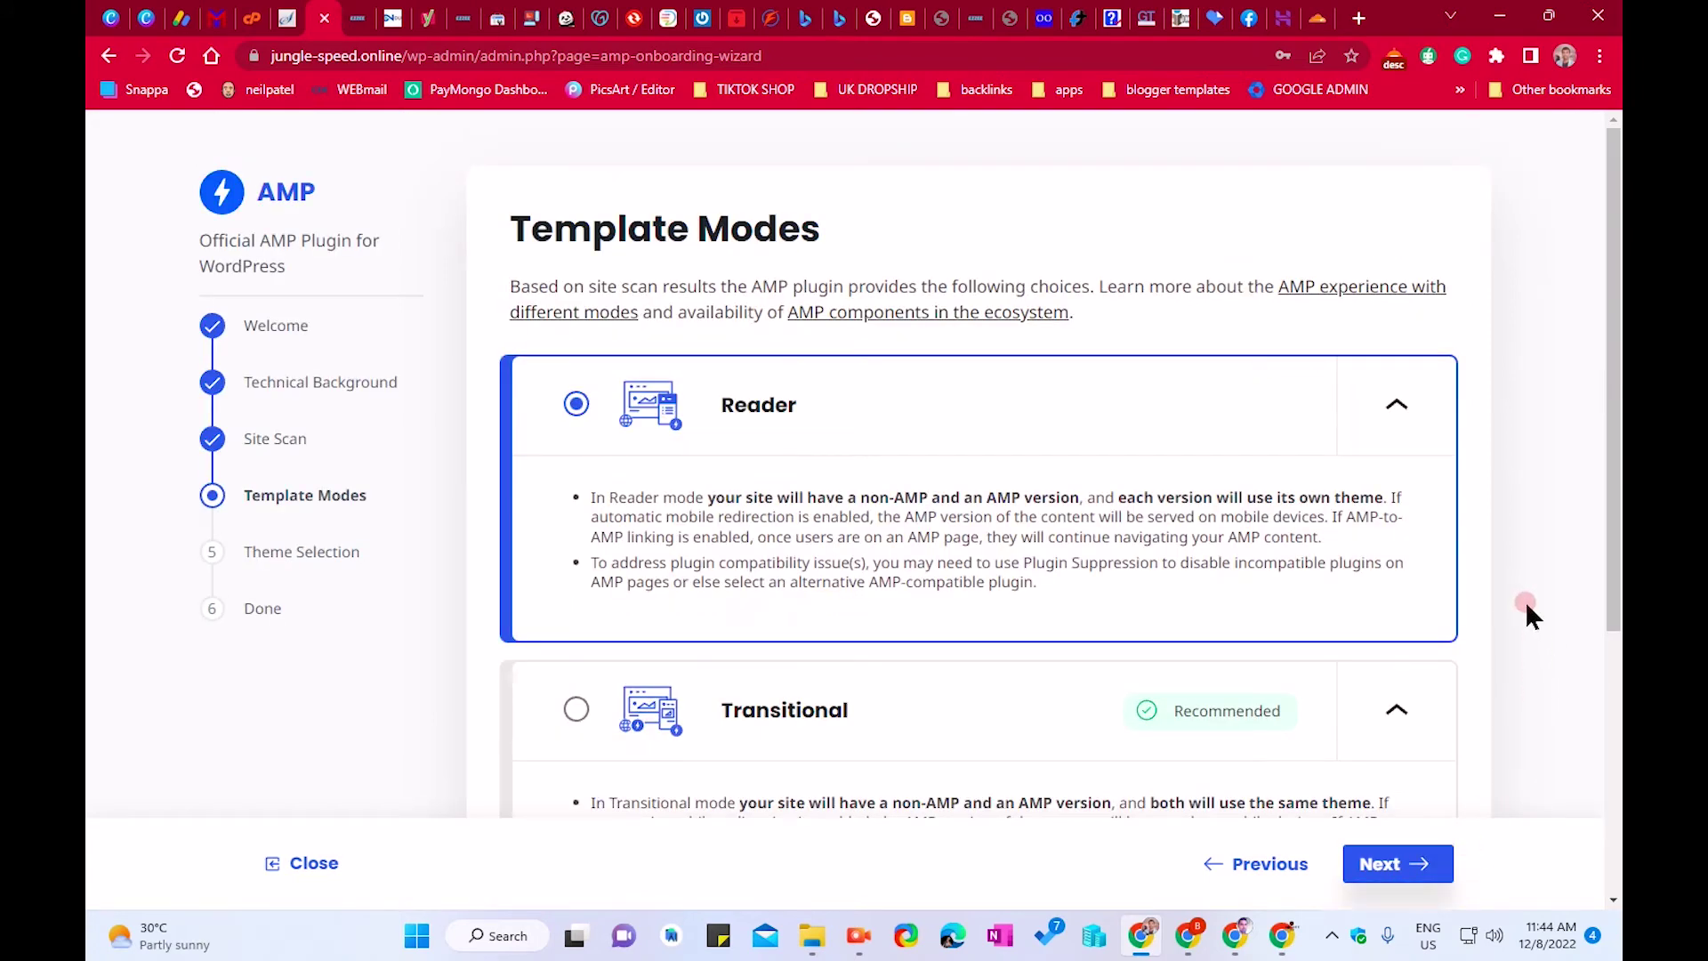
{"action": "scroll", "coordinate": [1525, 601], "scroll_direction": "down", "scroll_amount": 5}
{"action": "scroll", "coordinate": [1523, 605], "scroll_direction": "up", "scroll_amount": 1}
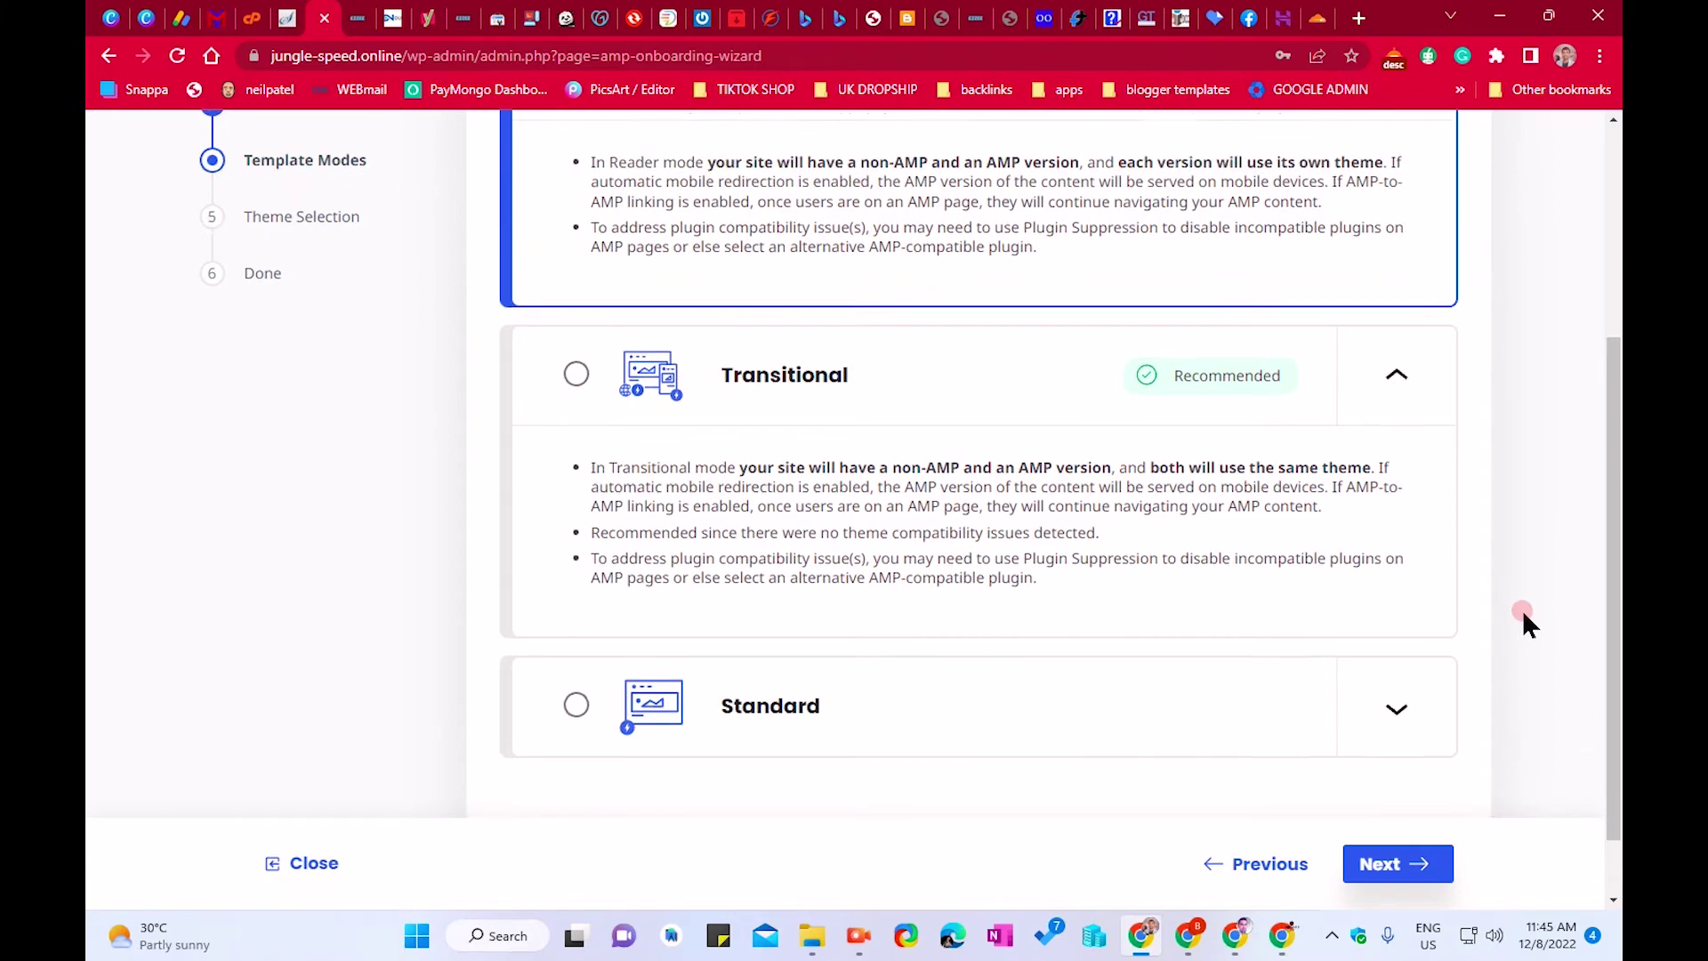
{"action": "scroll", "coordinate": [1524, 614], "scroll_direction": "up", "scroll_amount": 4}
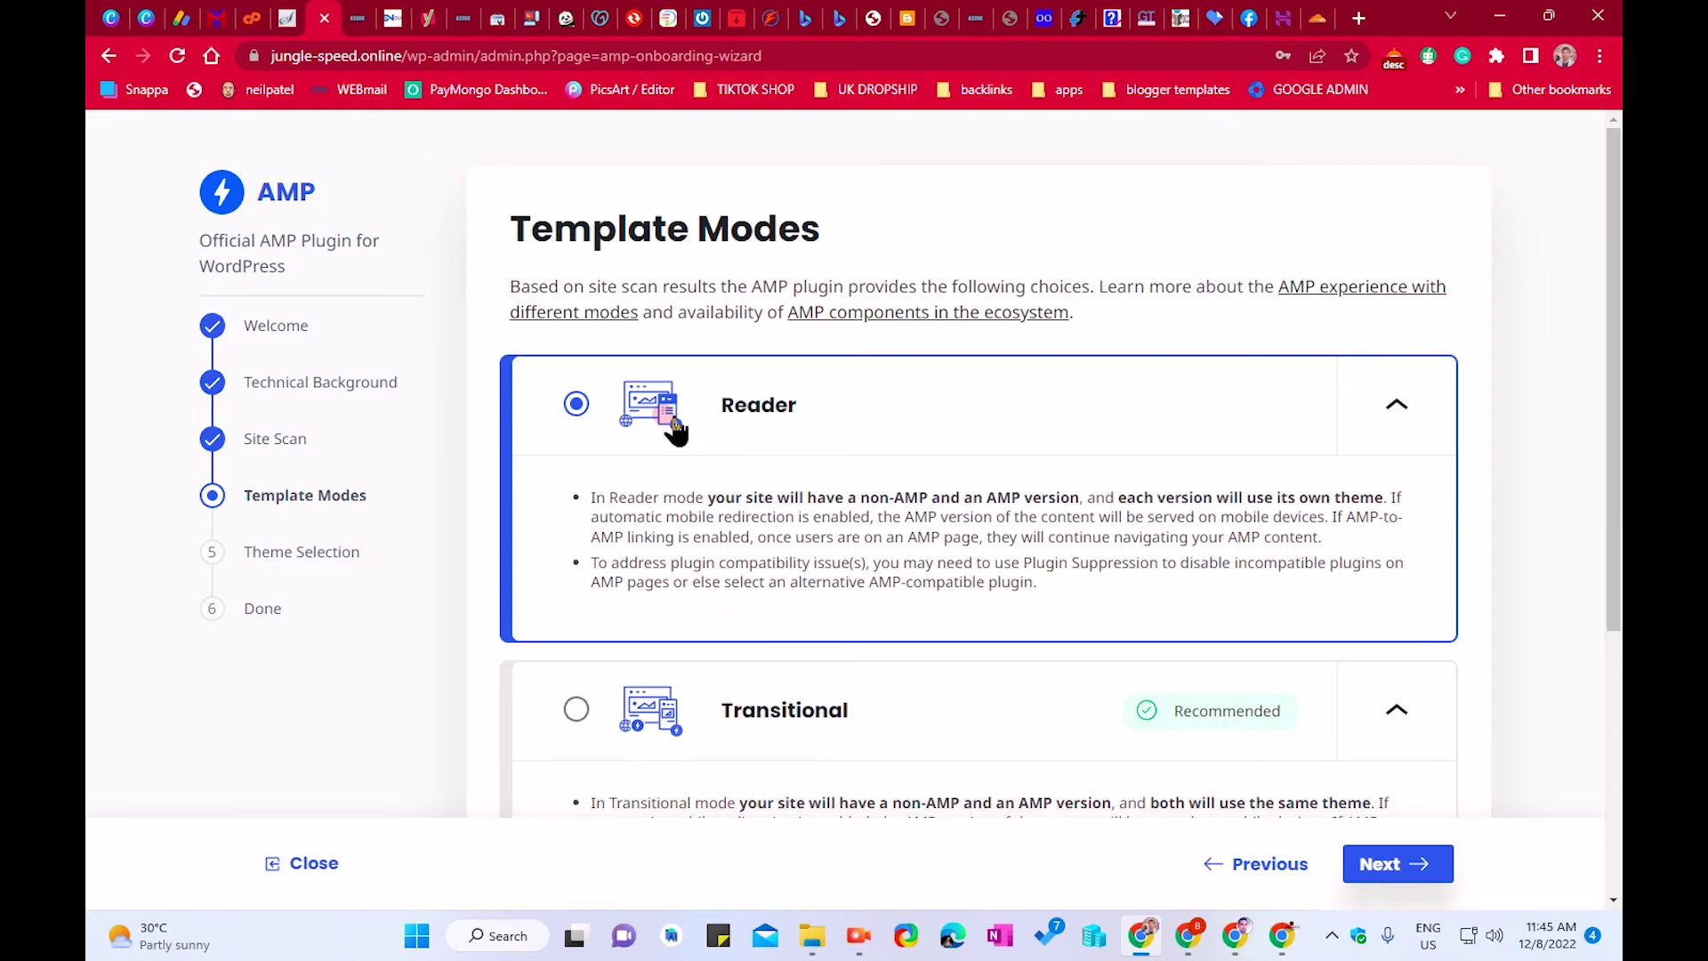
{"action": "left_click", "coordinate": [1411, 862]}
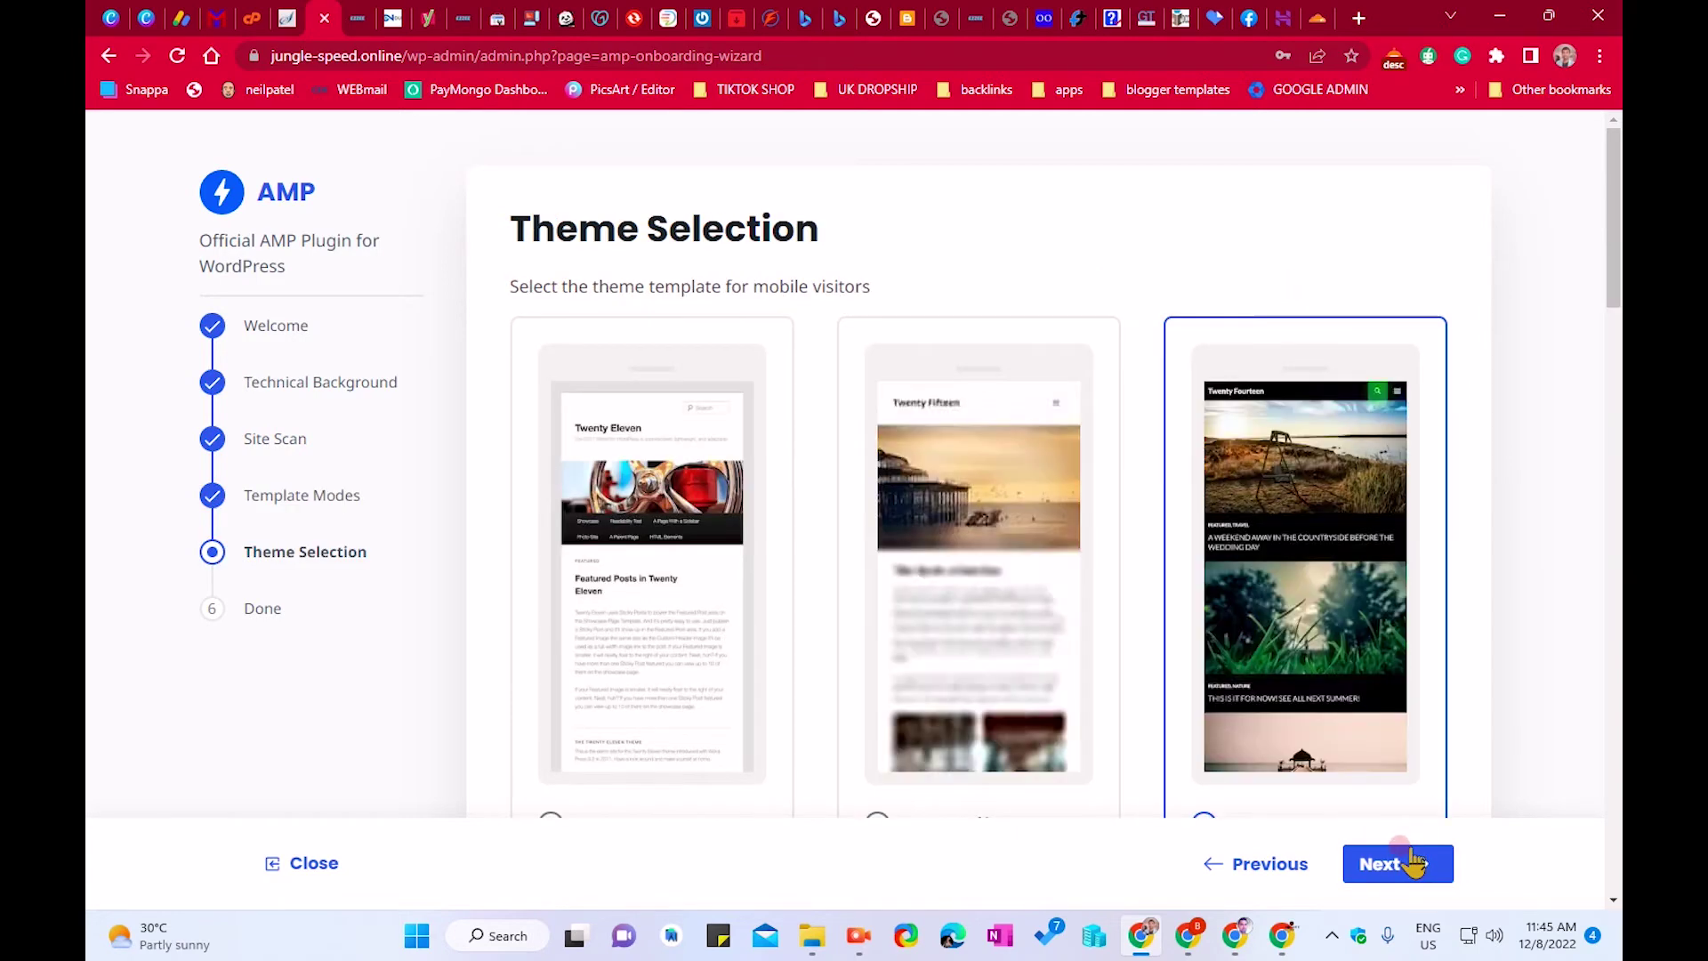
Step: Choose Twenty Fourteen as the AMP Reader theme and save the wizard settings
{"action": "scroll", "coordinate": [1326, 498], "scroll_direction": "down", "scroll_amount": 3}
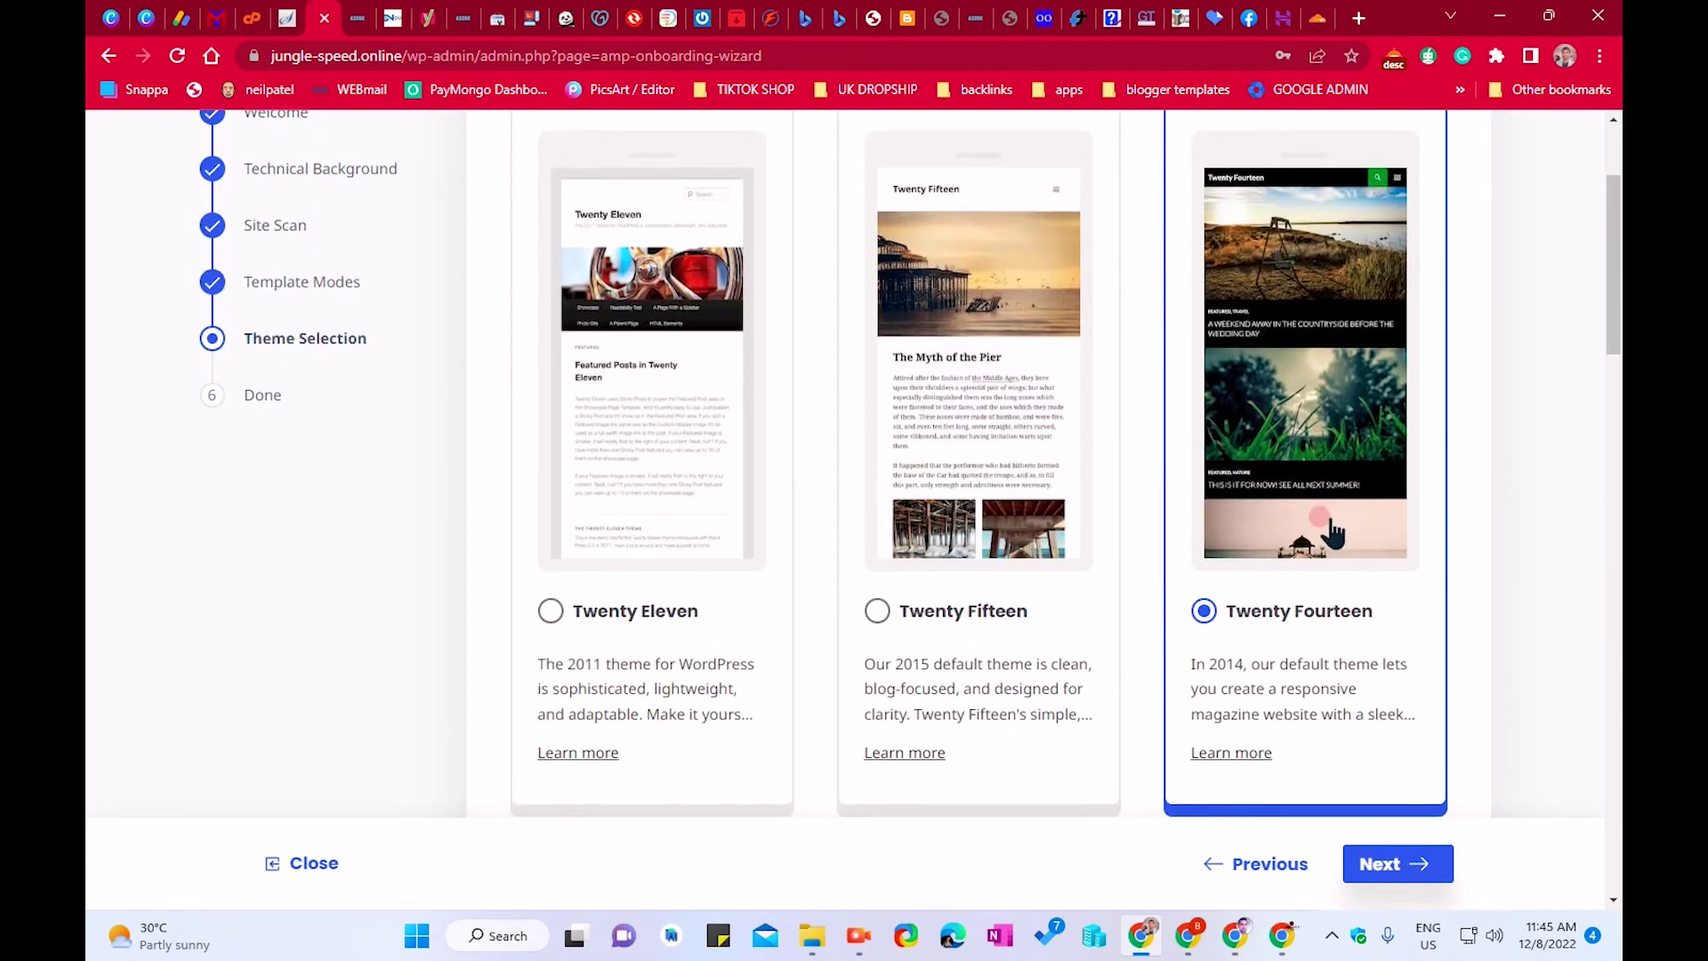
{"action": "scroll", "coordinate": [1335, 552], "scroll_direction": "down", "scroll_amount": 3}
{"action": "scroll", "coordinate": [1376, 617], "scroll_direction": "up", "scroll_amount": 4}
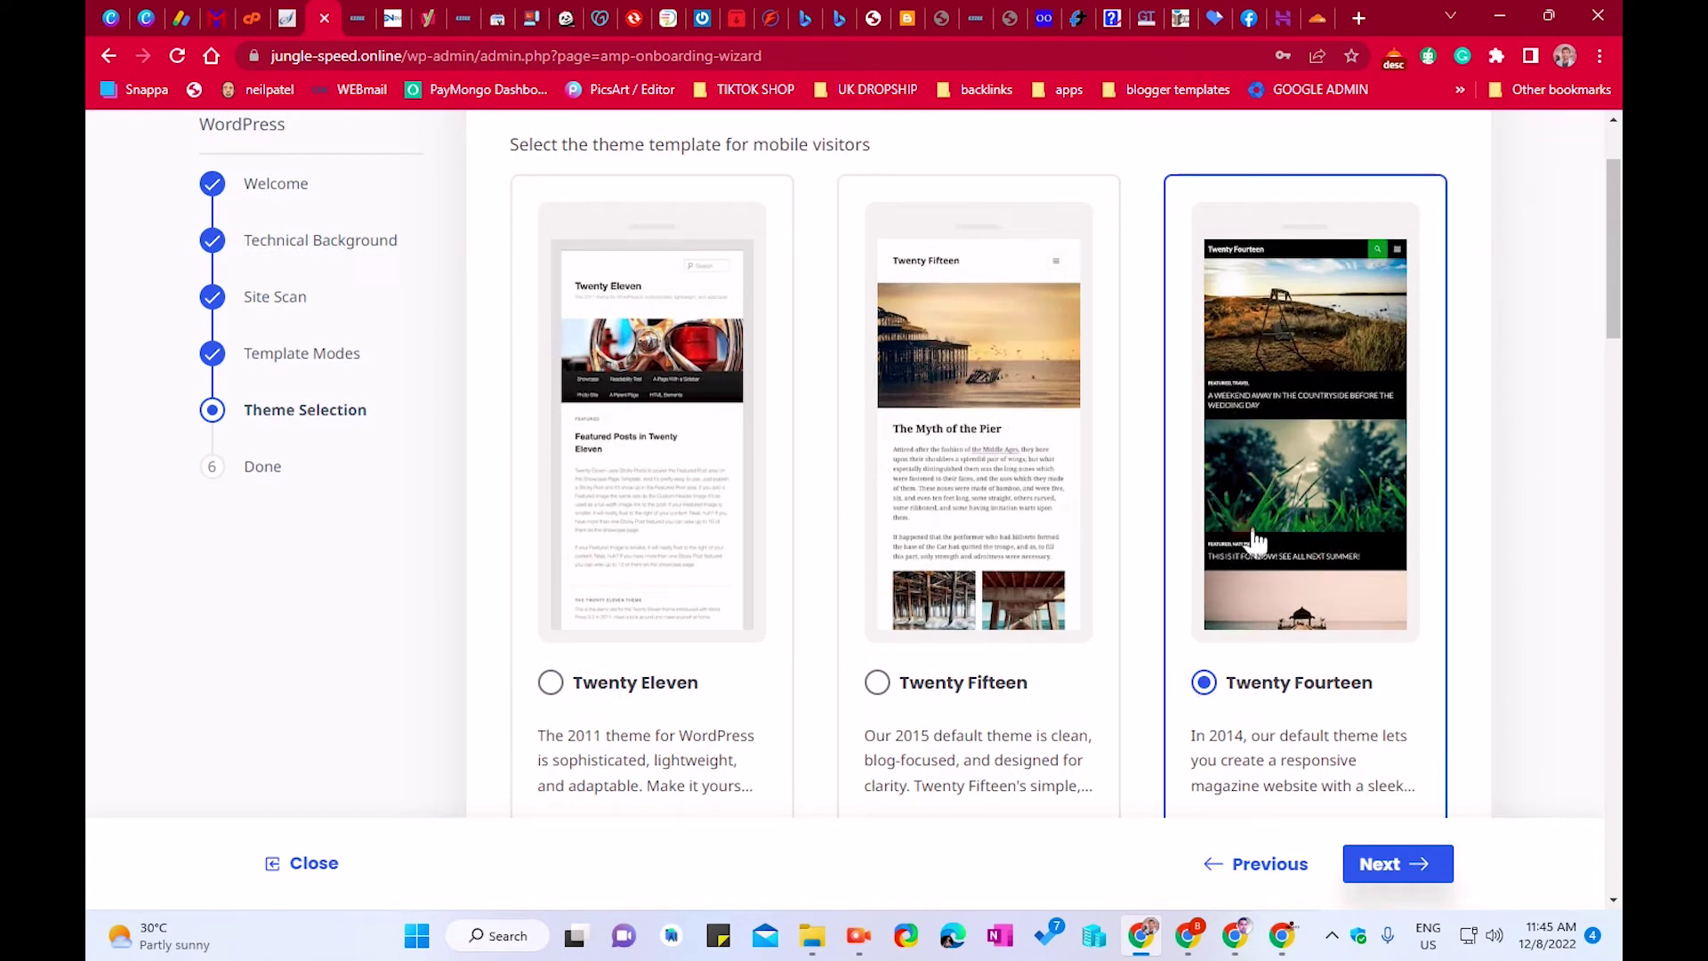
{"action": "left_click", "coordinate": [1305, 697]}
{"action": "scroll", "coordinate": [1315, 703], "scroll_direction": "down", "scroll_amount": 3}
{"action": "scroll", "coordinate": [1322, 703], "scroll_direction": "up", "scroll_amount": 5}
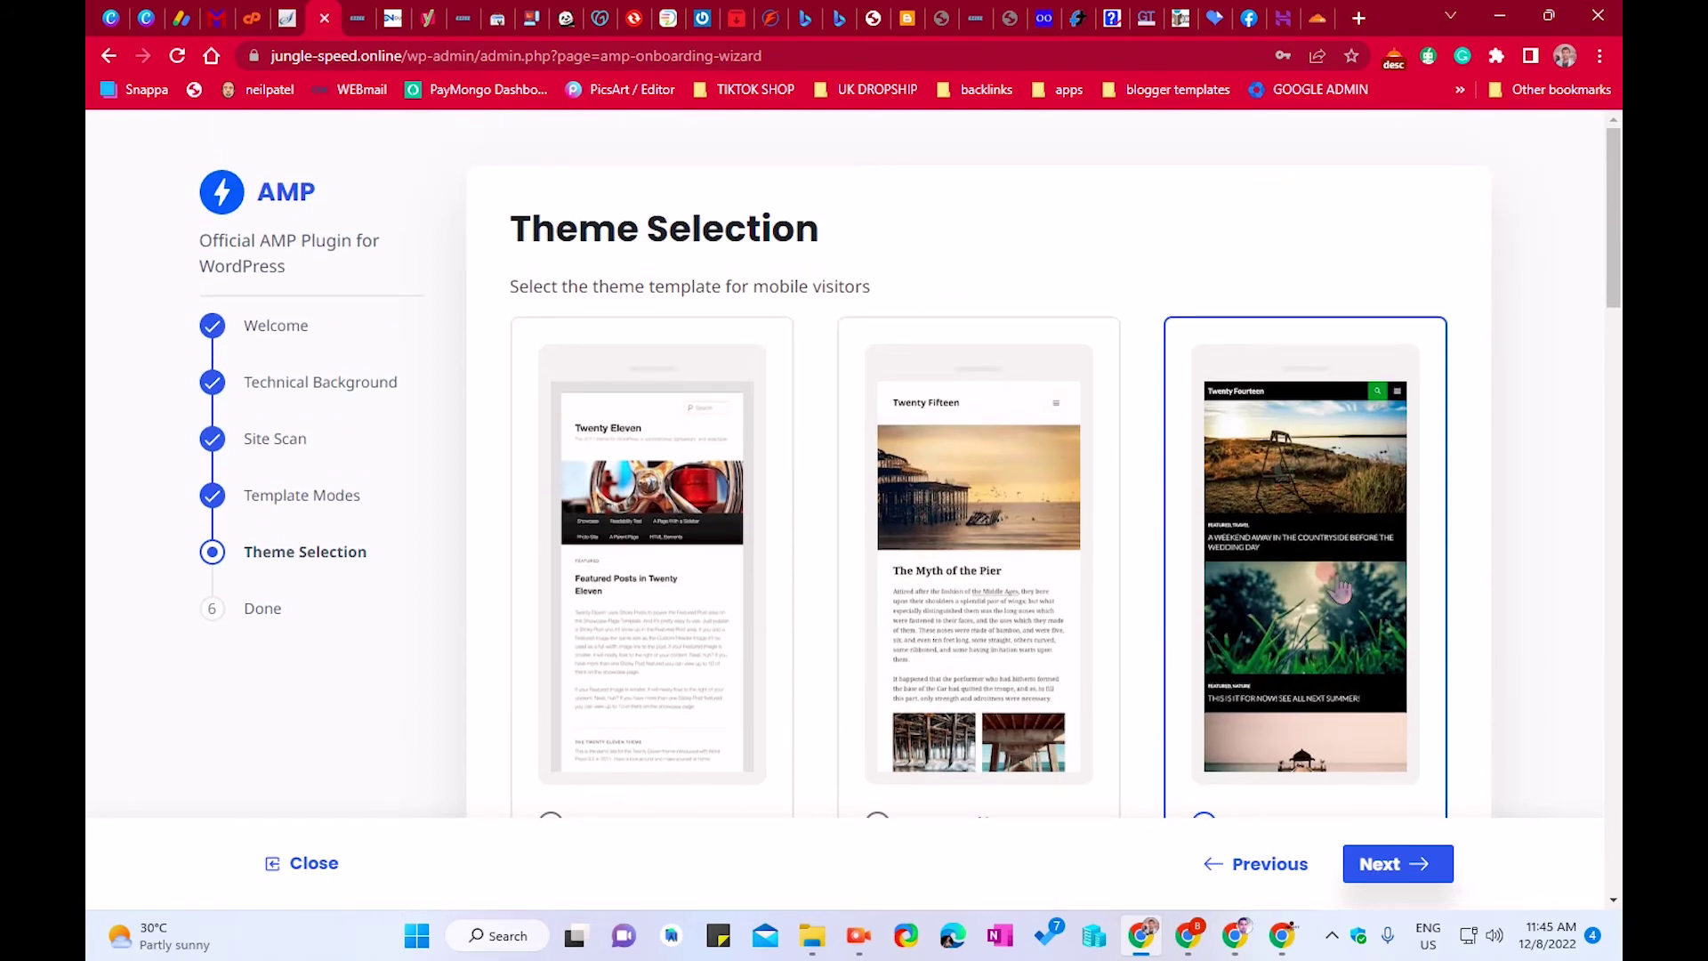
{"action": "scroll", "coordinate": [1342, 589], "scroll_direction": "down", "scroll_amount": 1}
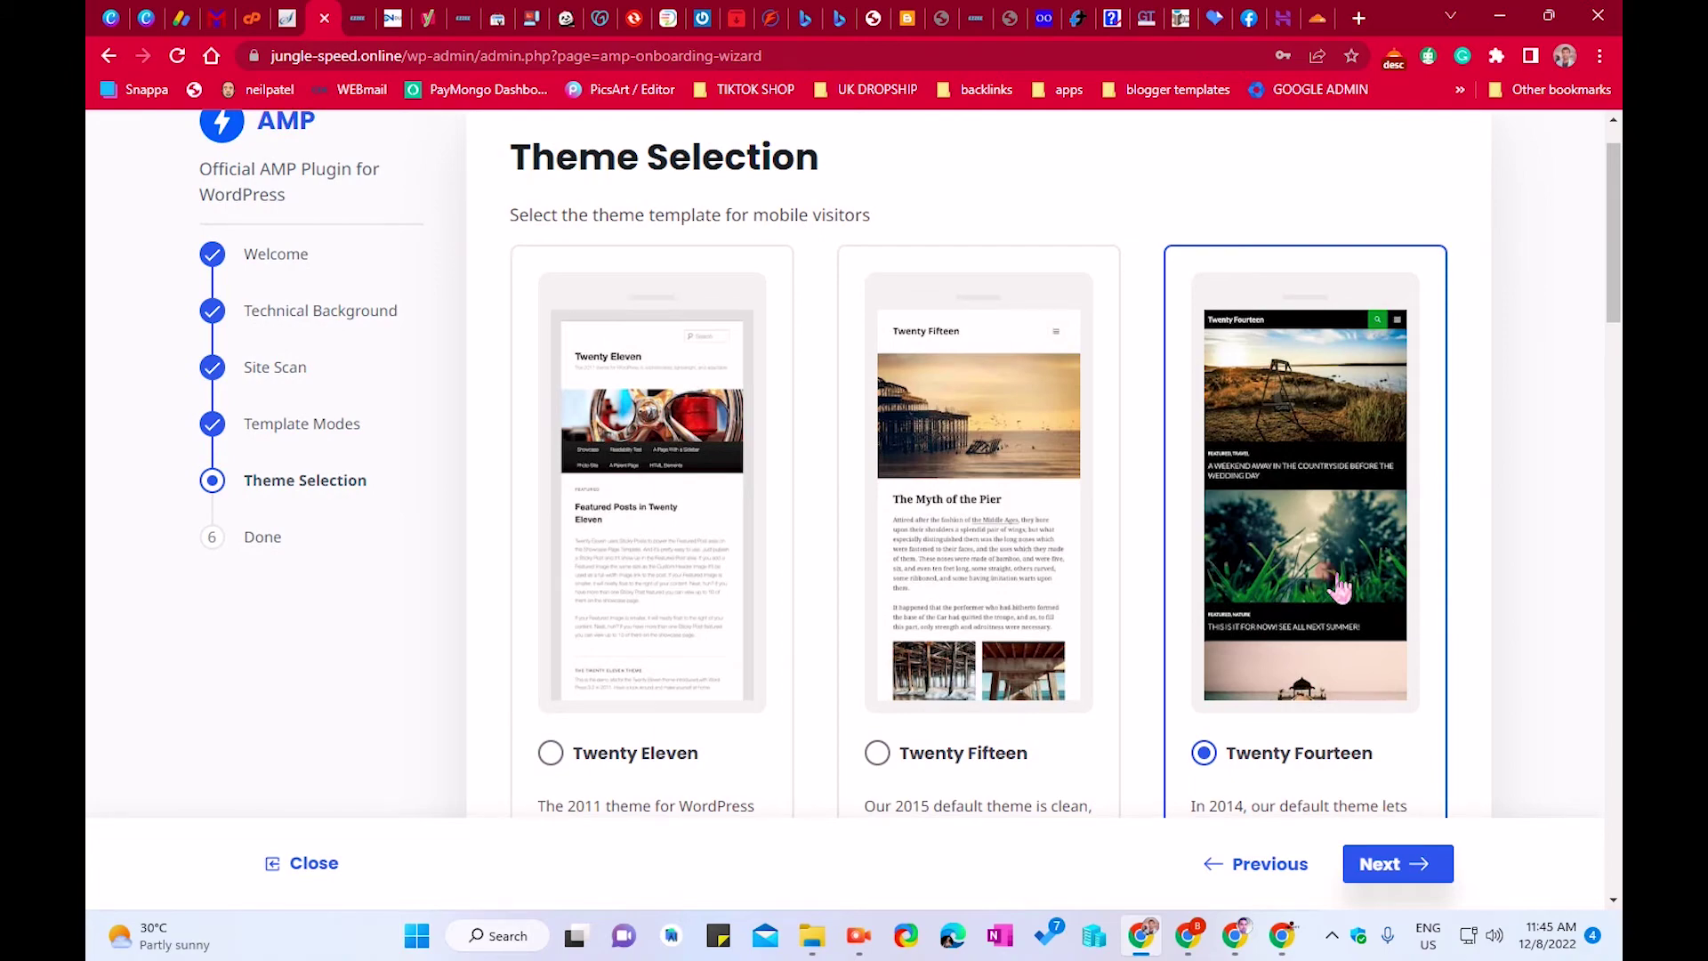
{"action": "scroll", "coordinate": [1340, 587], "scroll_direction": "down", "scroll_amount": 9}
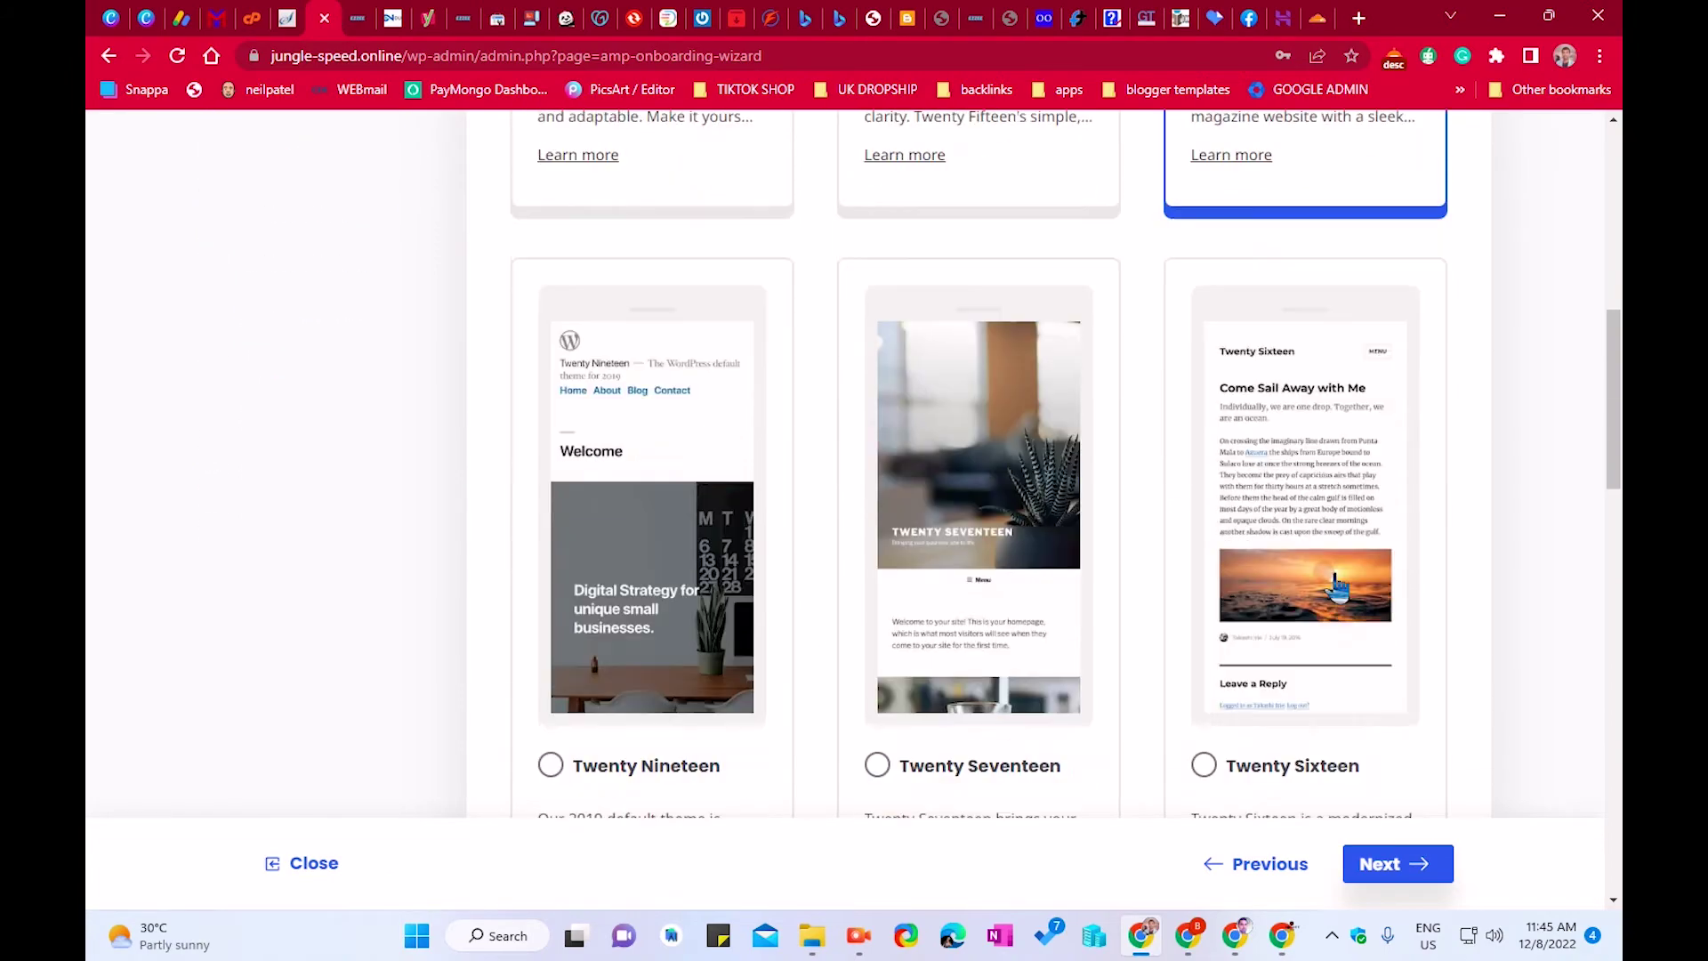
{"action": "scroll", "coordinate": [1130, 681], "scroll_direction": "up", "scroll_amount": 4}
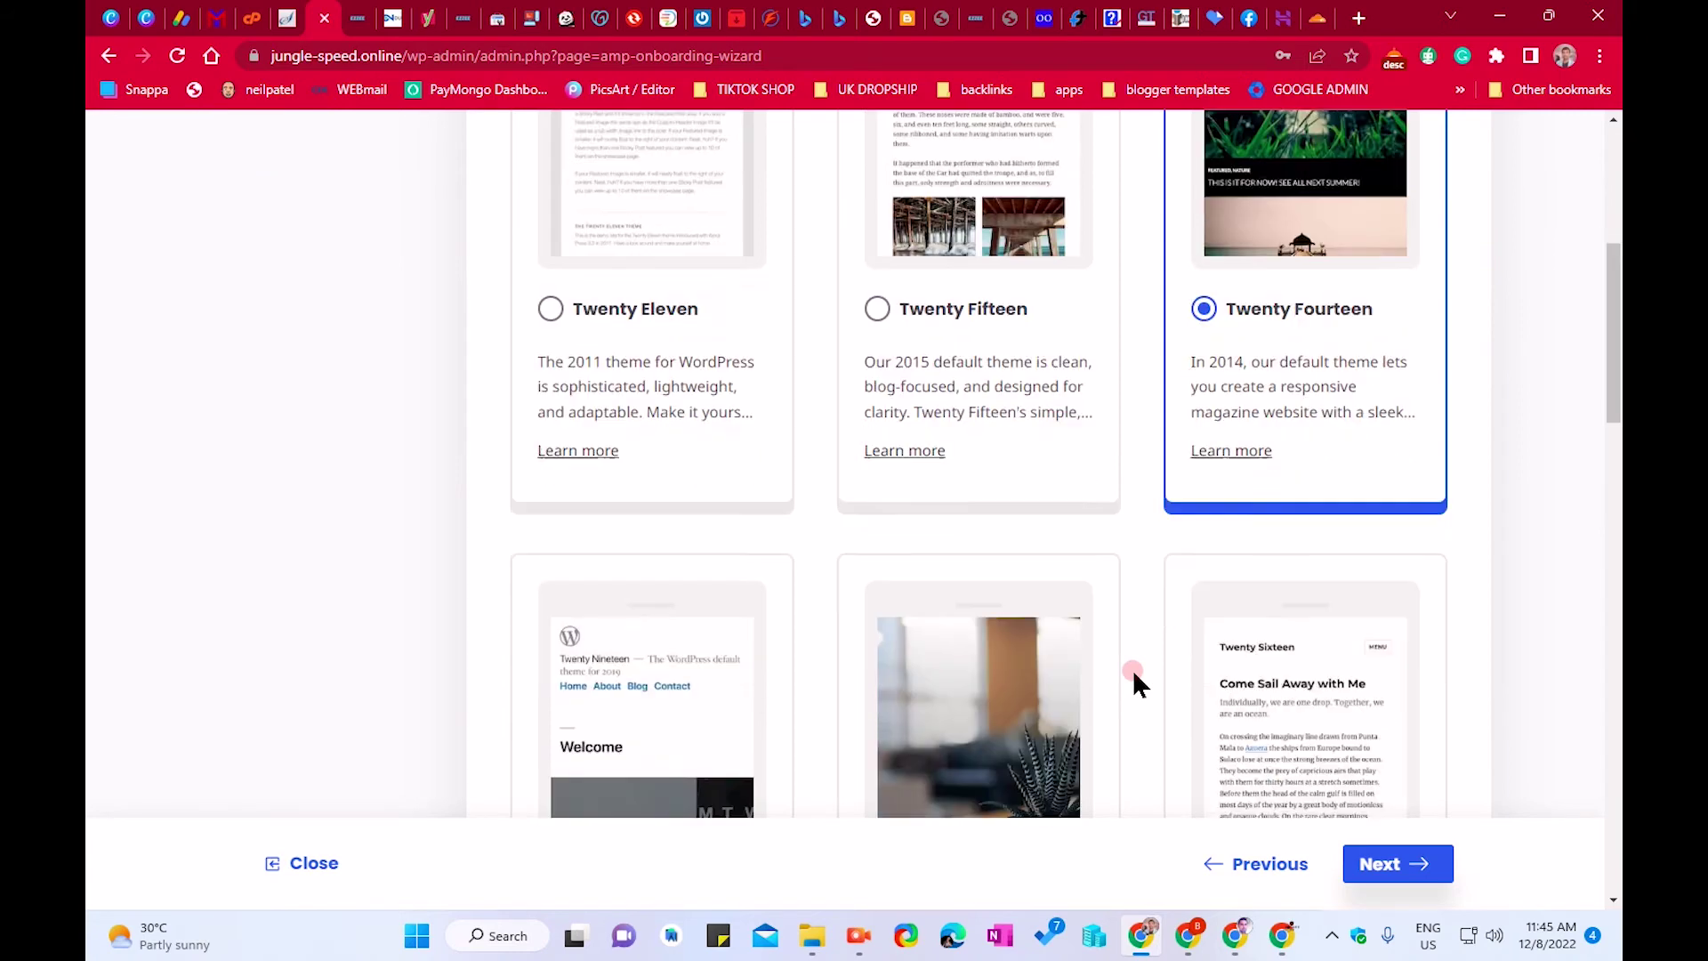
{"action": "scroll", "coordinate": [1136, 667], "scroll_direction": "down", "scroll_amount": 9}
{"action": "scroll", "coordinate": [1136, 660], "scroll_direction": "down", "scroll_amount": 4}
{"action": "left_click", "coordinate": [1368, 863]}
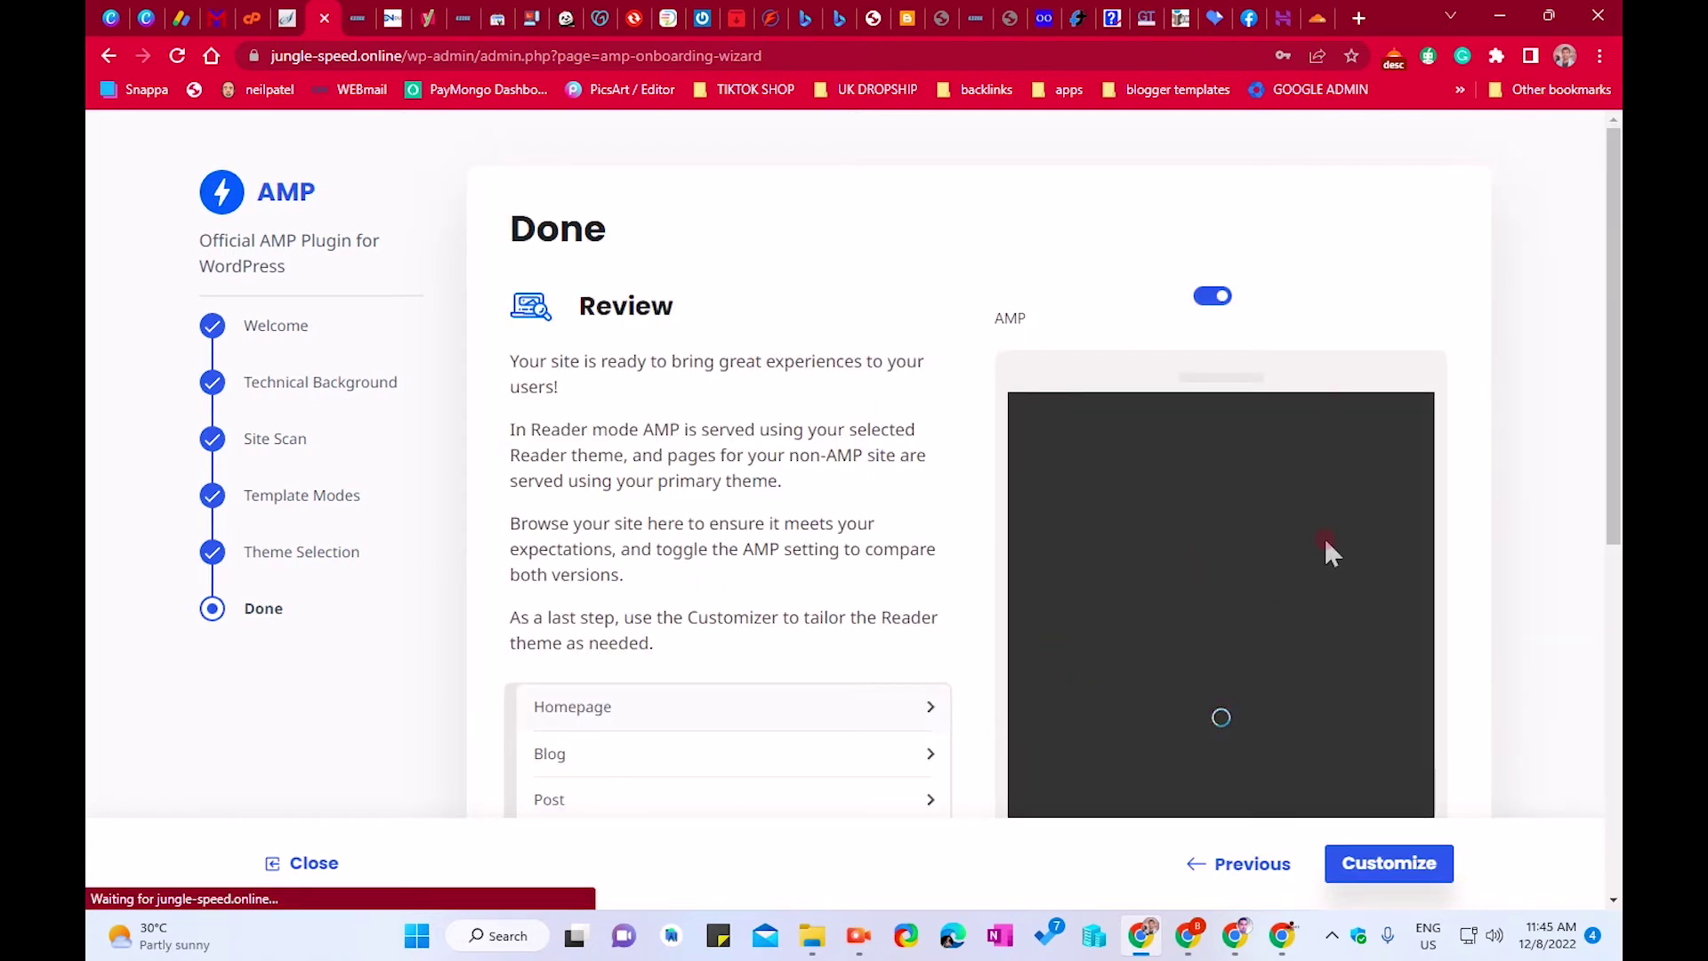
Step: Scroll the AMP homepage preview, toggle its hamburger menu, and close the wizard
{"action": "scroll", "coordinate": [1335, 534], "scroll_direction": "down", "scroll_amount": 2}
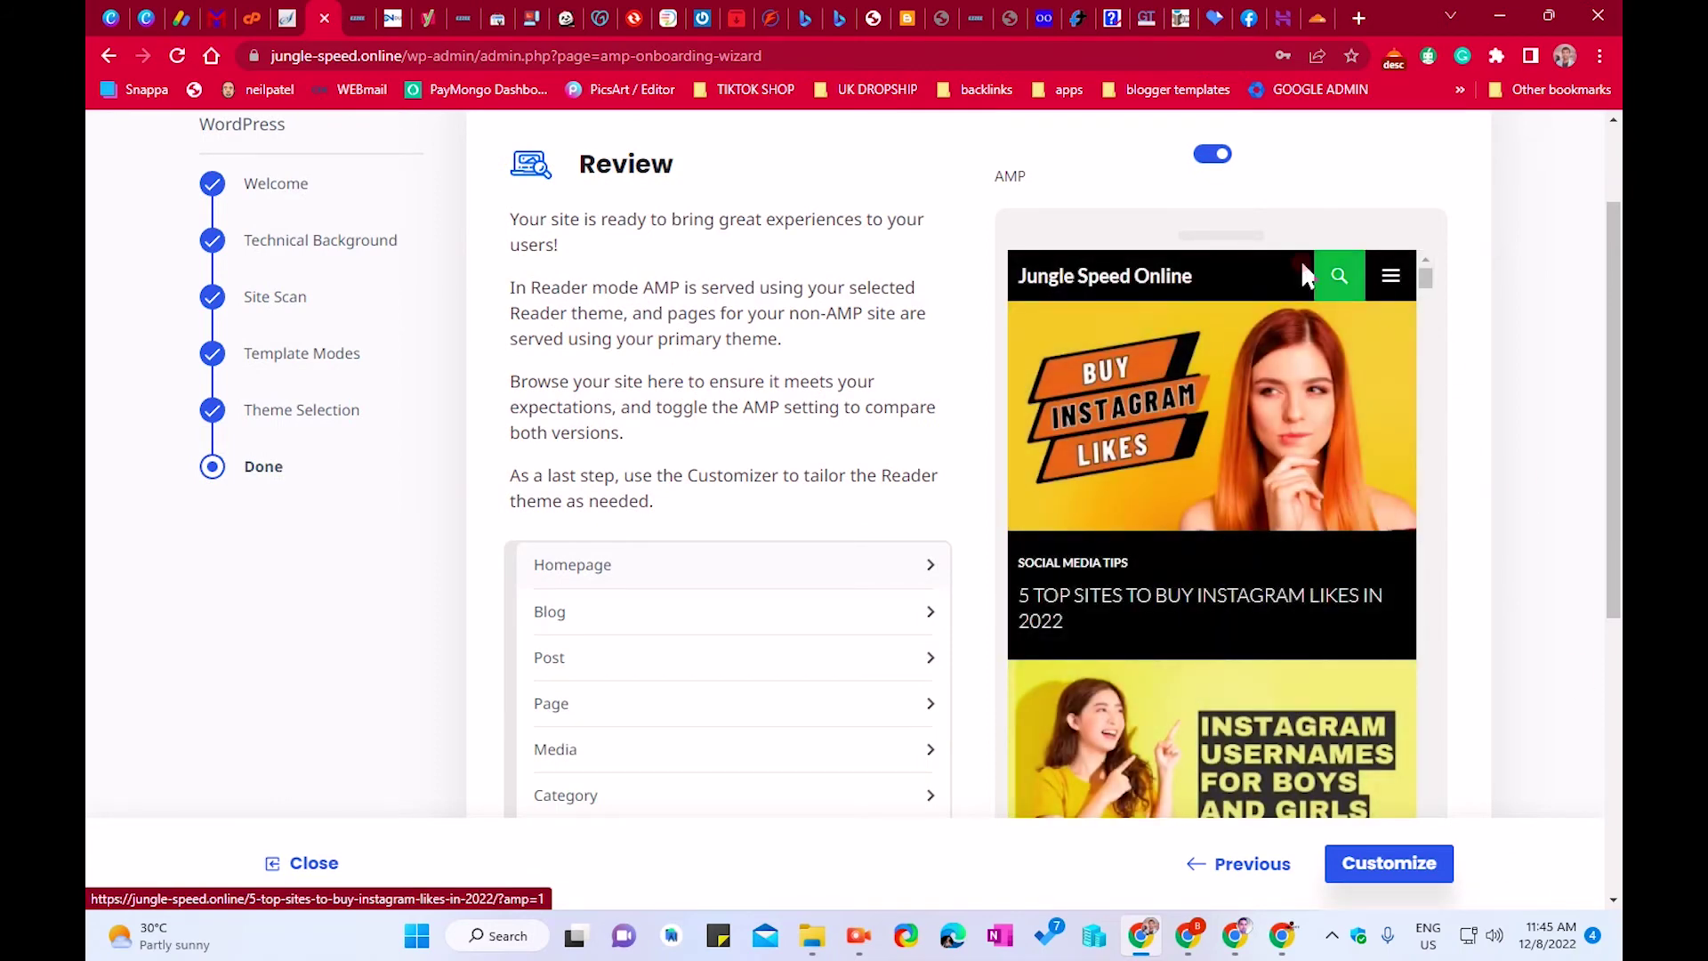
{"action": "scroll", "coordinate": [1315, 488], "scroll_direction": "down", "scroll_amount": 15}
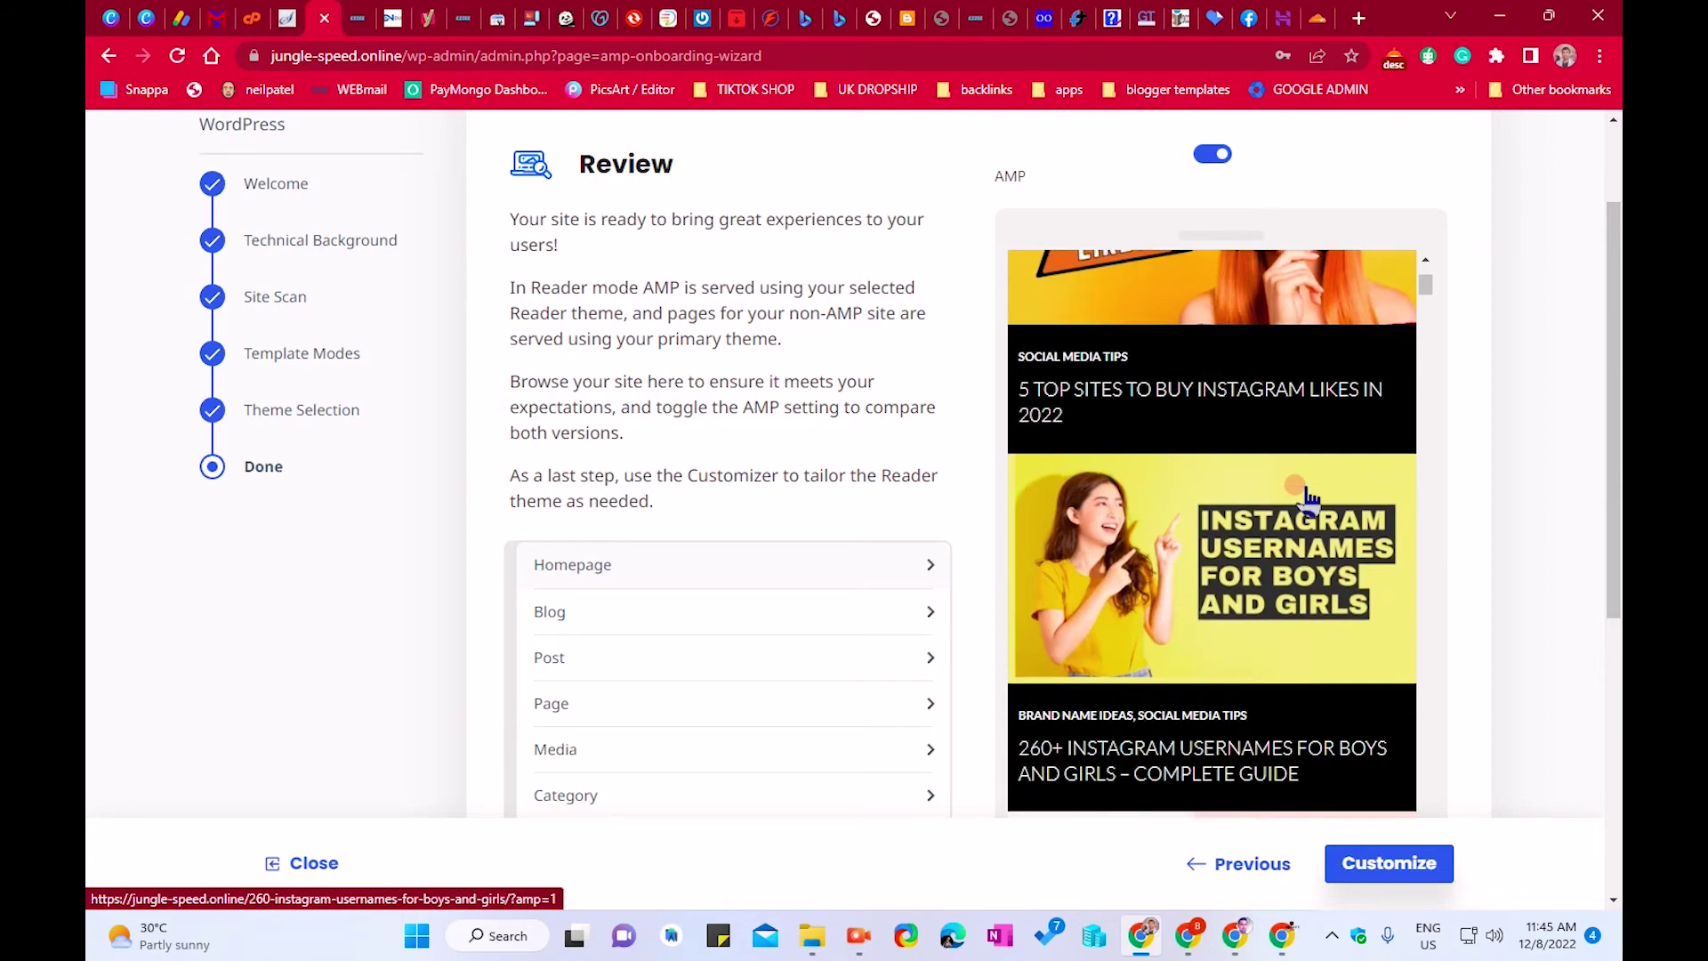
{"action": "scroll", "coordinate": [1303, 592], "scroll_direction": "down", "scroll_amount": 3}
{"action": "scroll", "coordinate": [1305, 623], "scroll_direction": "up", "scroll_amount": 18}
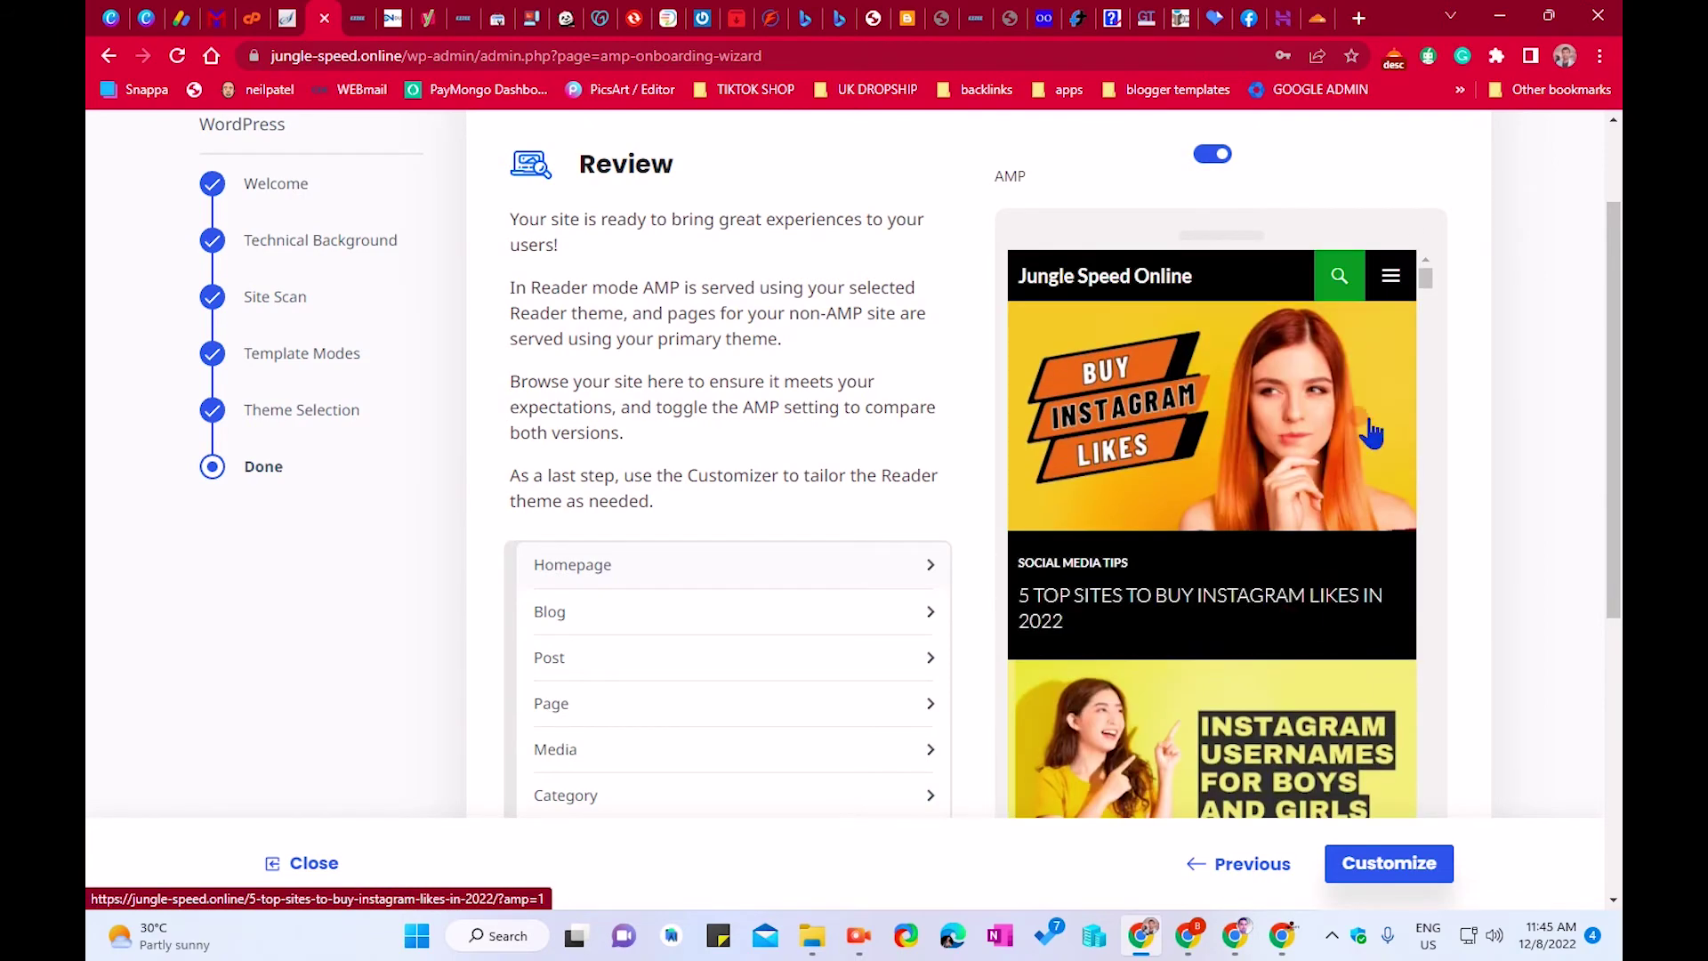
{"action": "left_click", "coordinate": [1389, 281]}
{"action": "left_click", "coordinate": [1393, 283]}
{"action": "left_click", "coordinate": [1394, 282]}
{"action": "left_click", "coordinate": [1393, 283]}
{"action": "scroll", "coordinate": [1207, 599], "scroll_direction": "down", "scroll_amount": 3}
{"action": "scroll", "coordinate": [1219, 610], "scroll_direction": "up", "scroll_amount": 3}
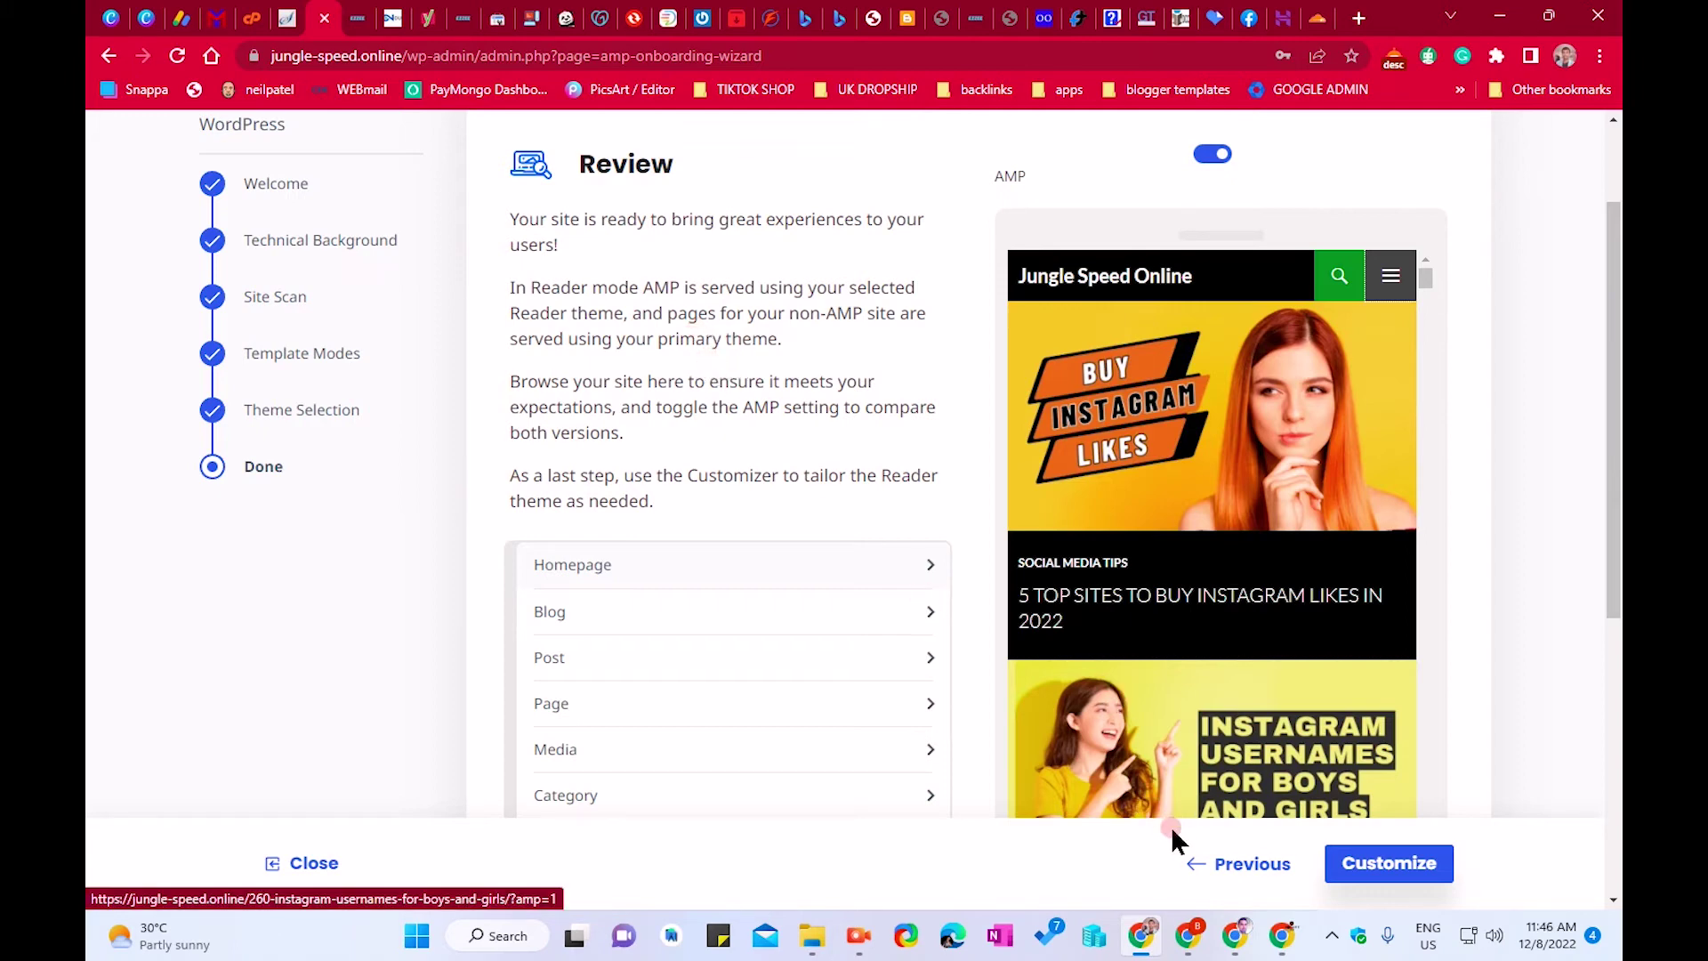
{"action": "left_click", "coordinate": [310, 865]}
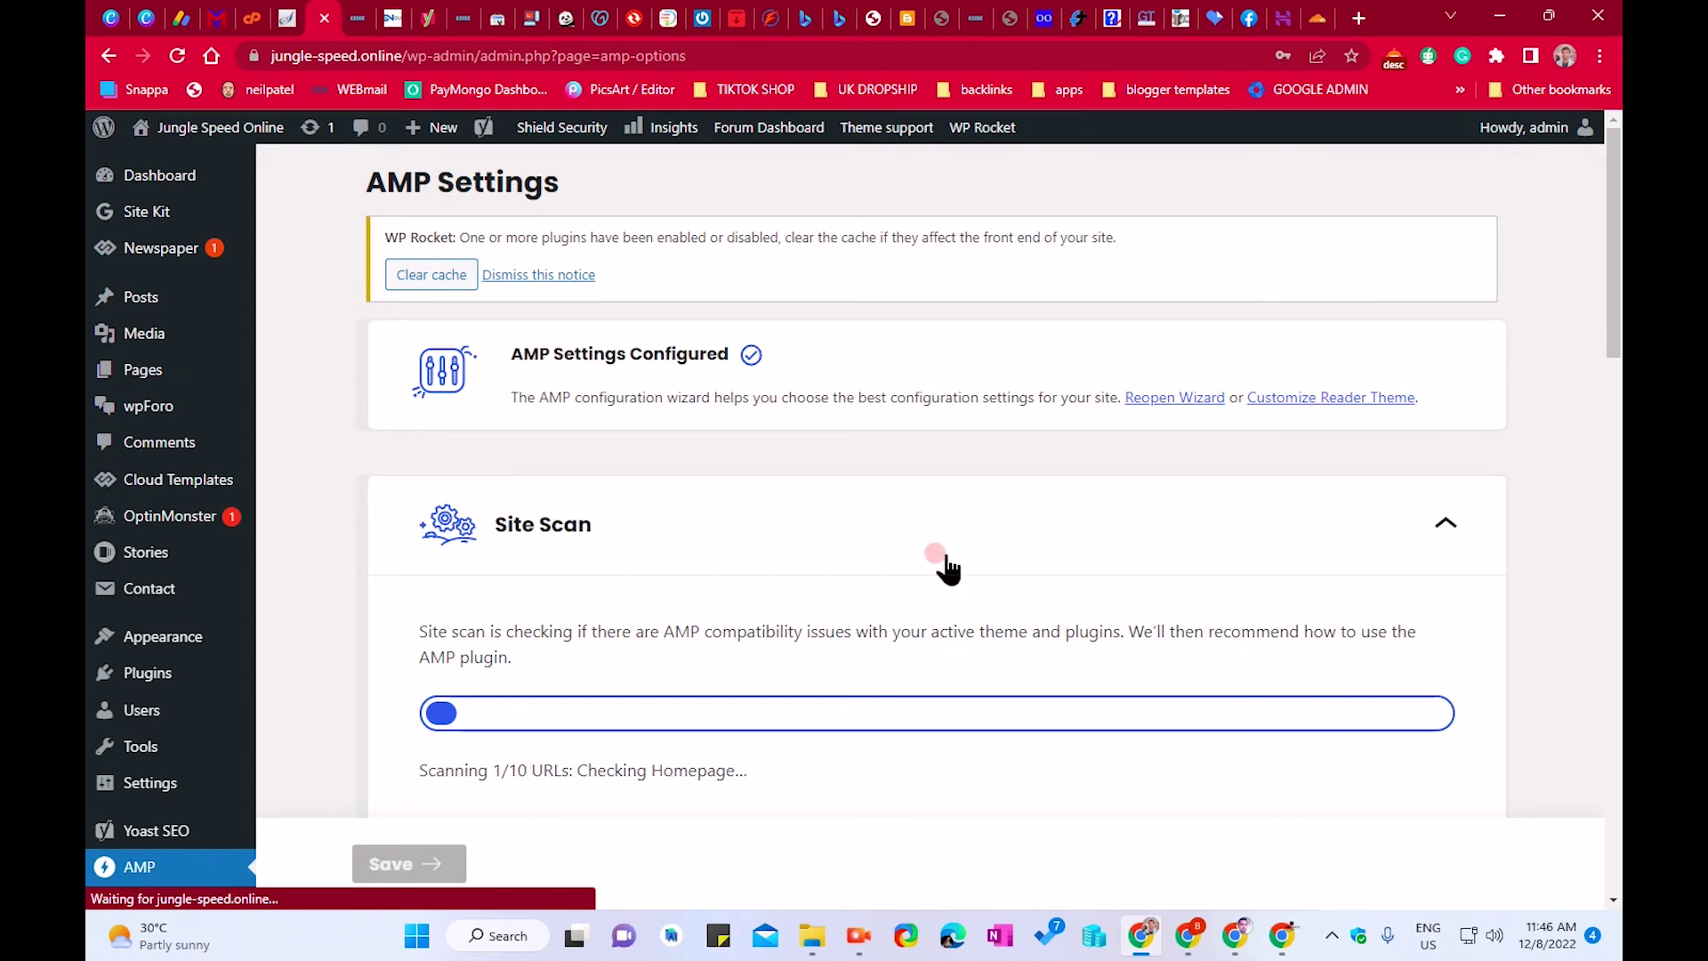
Step: Expand Supported Templates under Advanced Settings to show Posts, Pages and Media served as AMP
{"action": "scroll", "coordinate": [1019, 550], "scroll_direction": "down", "scroll_amount": 2}
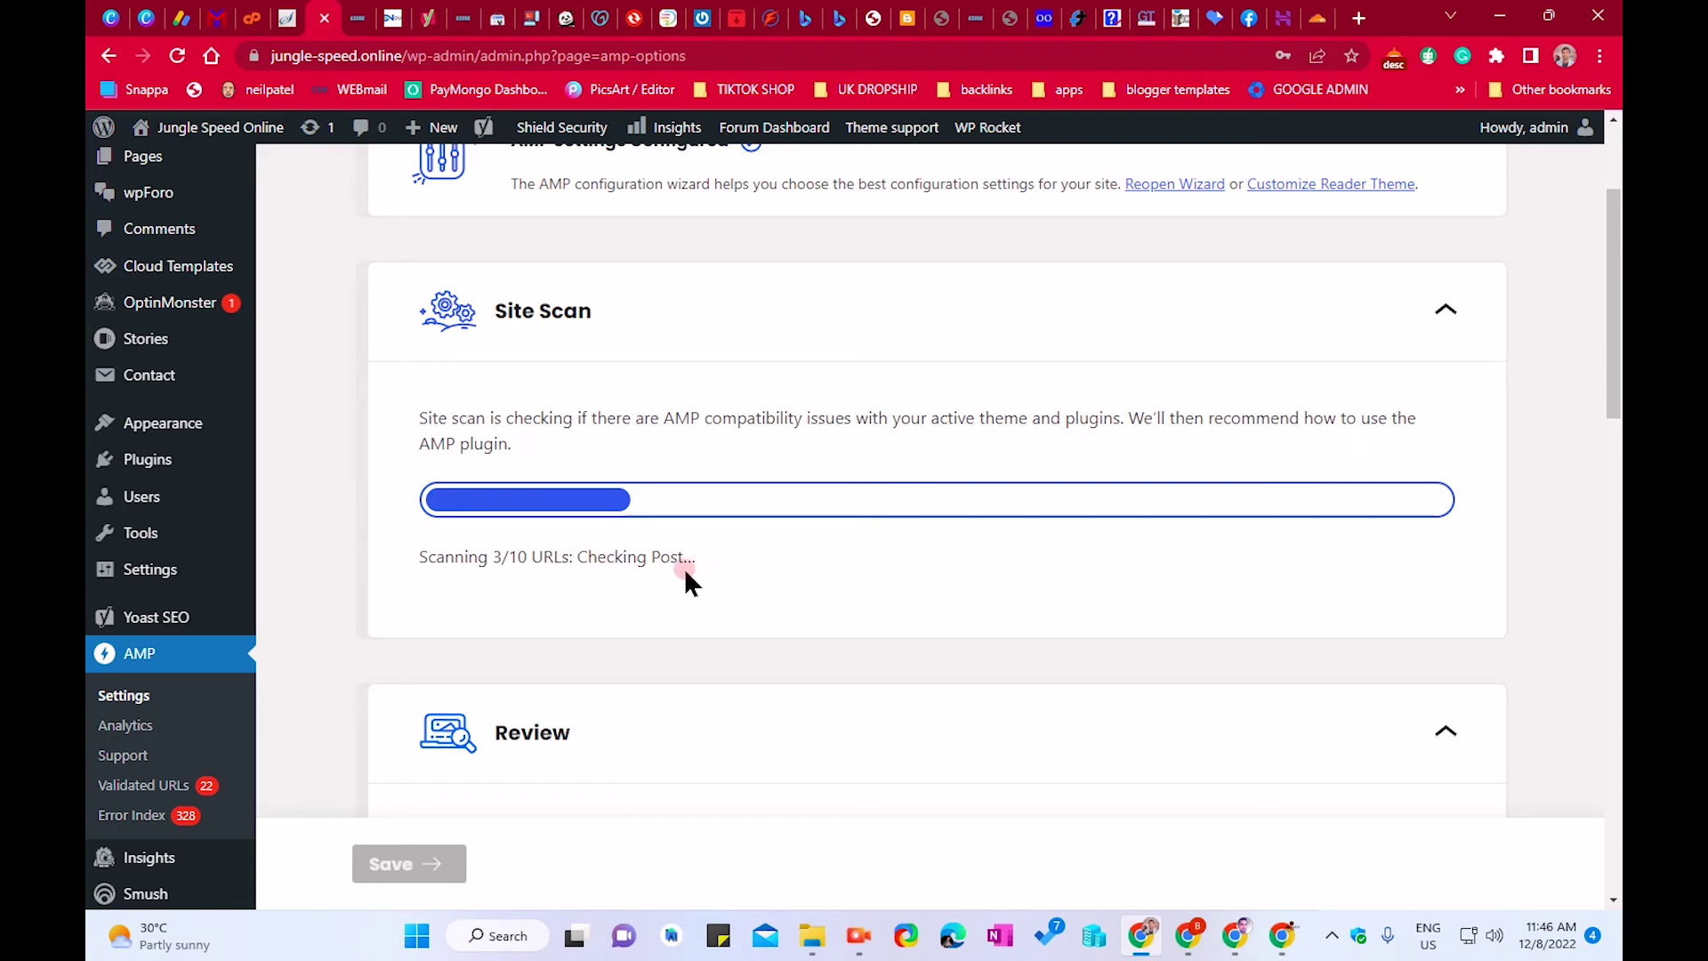
{"action": "scroll", "coordinate": [786, 620], "scroll_direction": "down", "scroll_amount": 2}
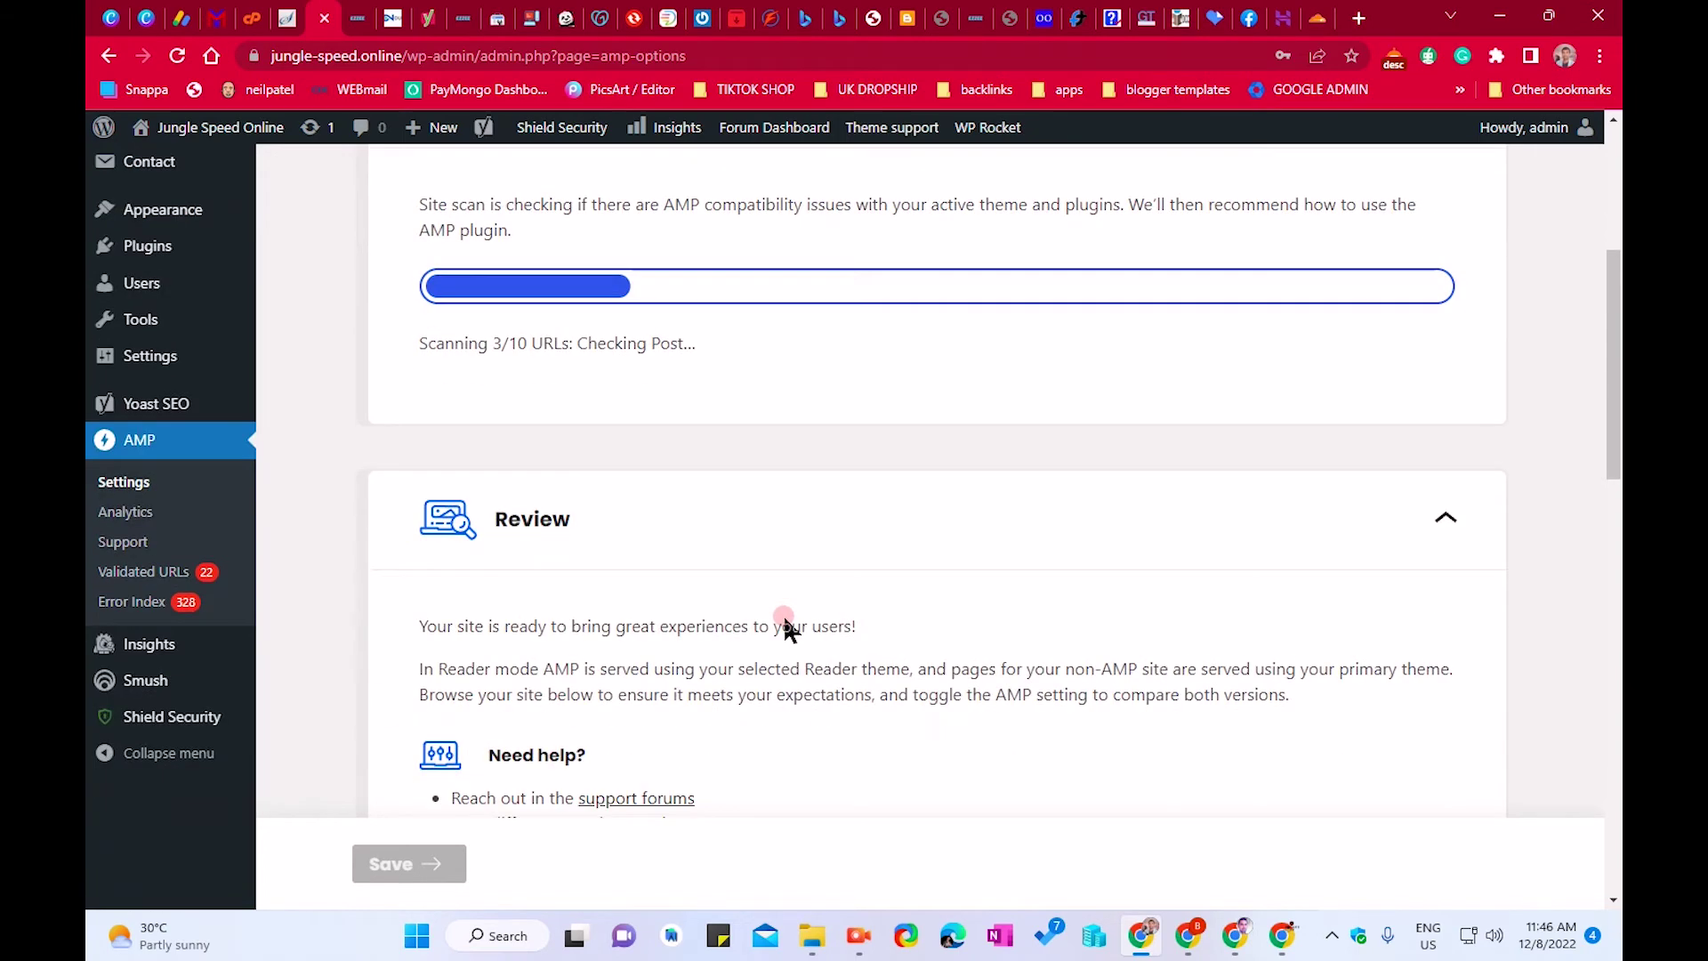
{"action": "scroll", "coordinate": [792, 632], "scroll_direction": "up", "scroll_amount": 3}
{"action": "scroll", "coordinate": [774, 694], "scroll_direction": "up", "scroll_amount": 1}
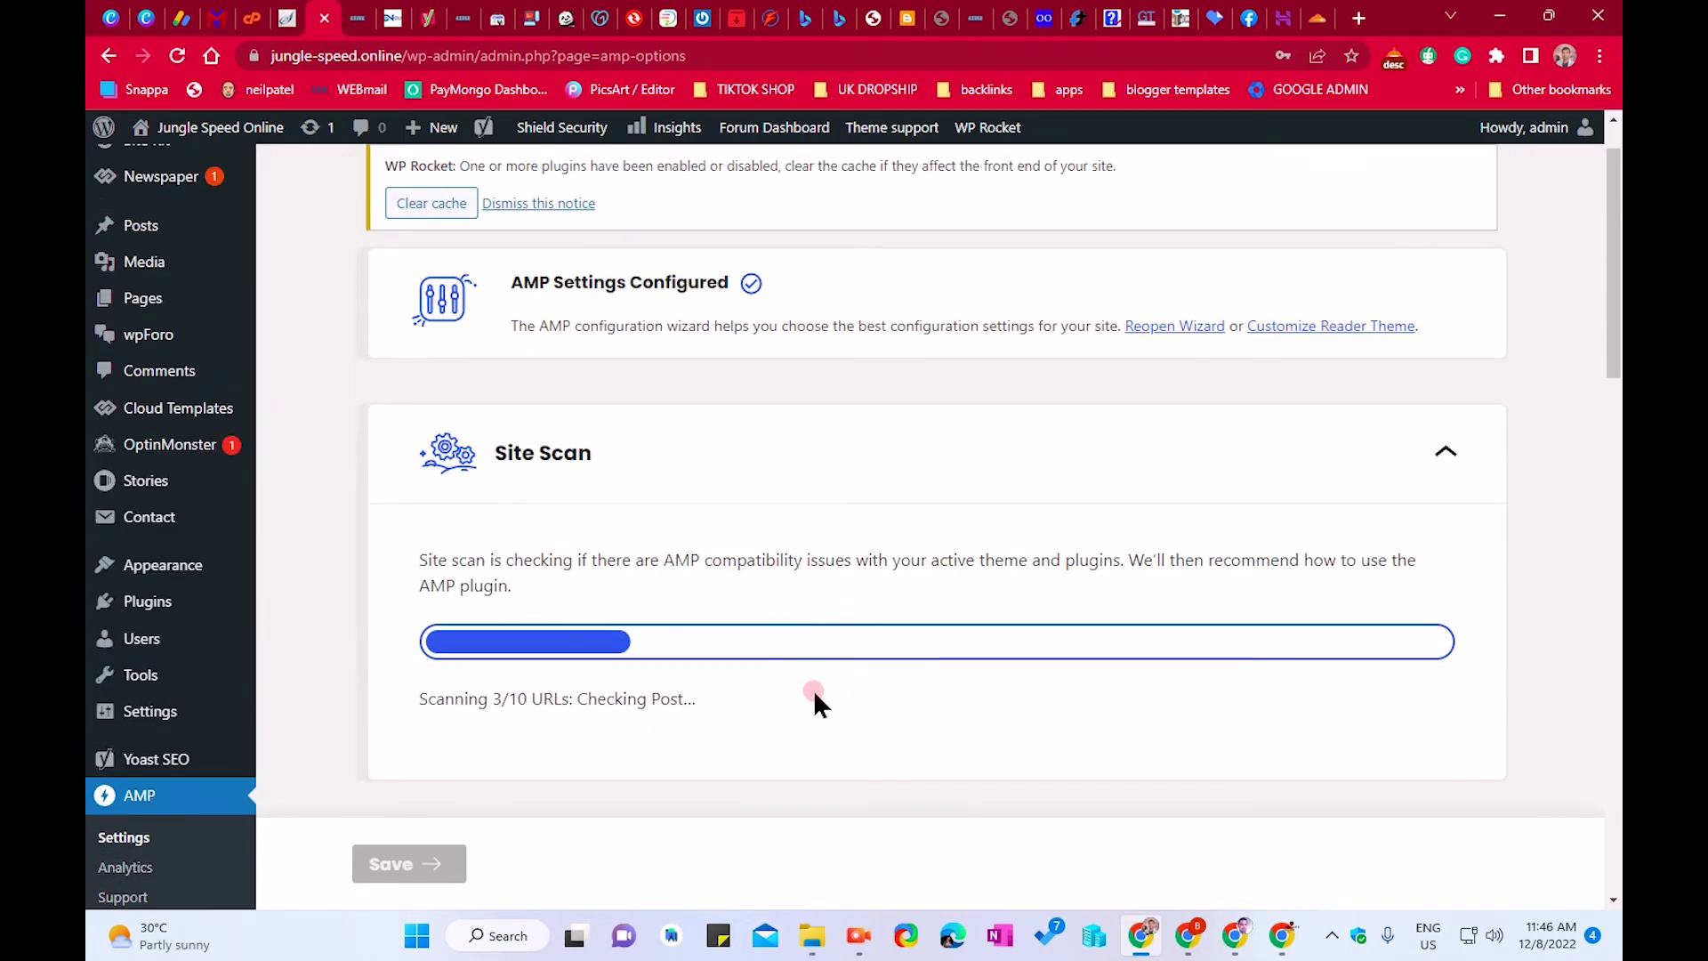
{"action": "scroll", "coordinate": [813, 690], "scroll_direction": "down", "scroll_amount": 10}
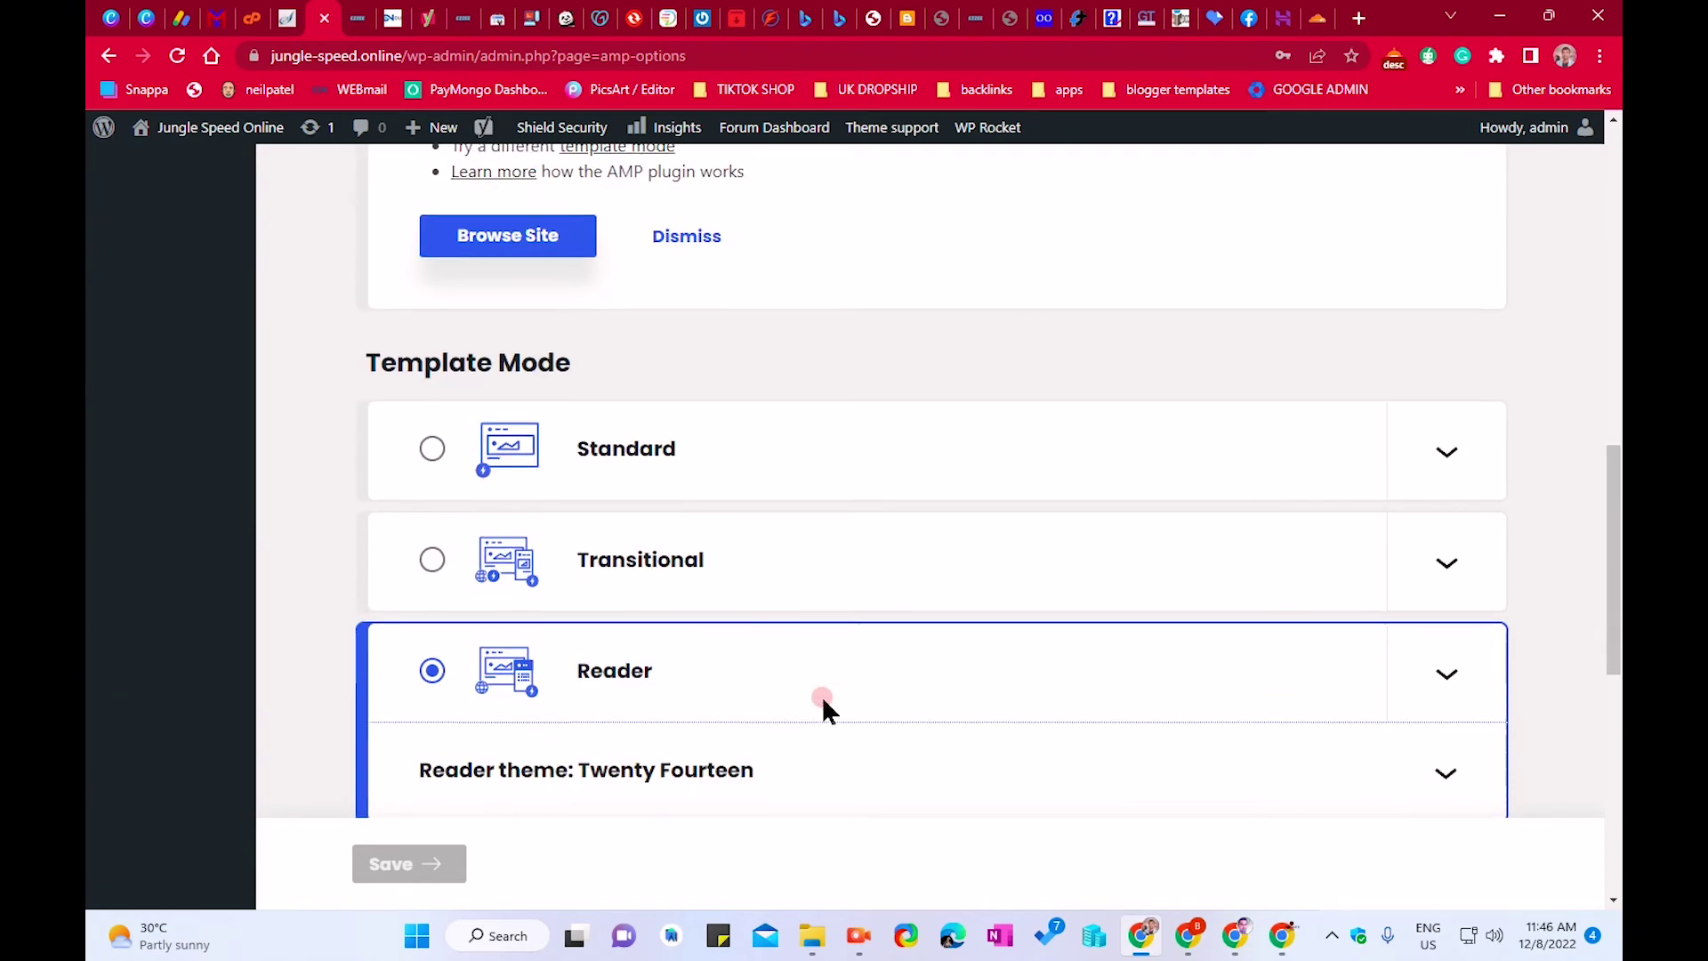
{"action": "scroll", "coordinate": [823, 695], "scroll_direction": "down", "scroll_amount": 2}
{"action": "scroll", "coordinate": [842, 716], "scroll_direction": "down", "scroll_amount": 4}
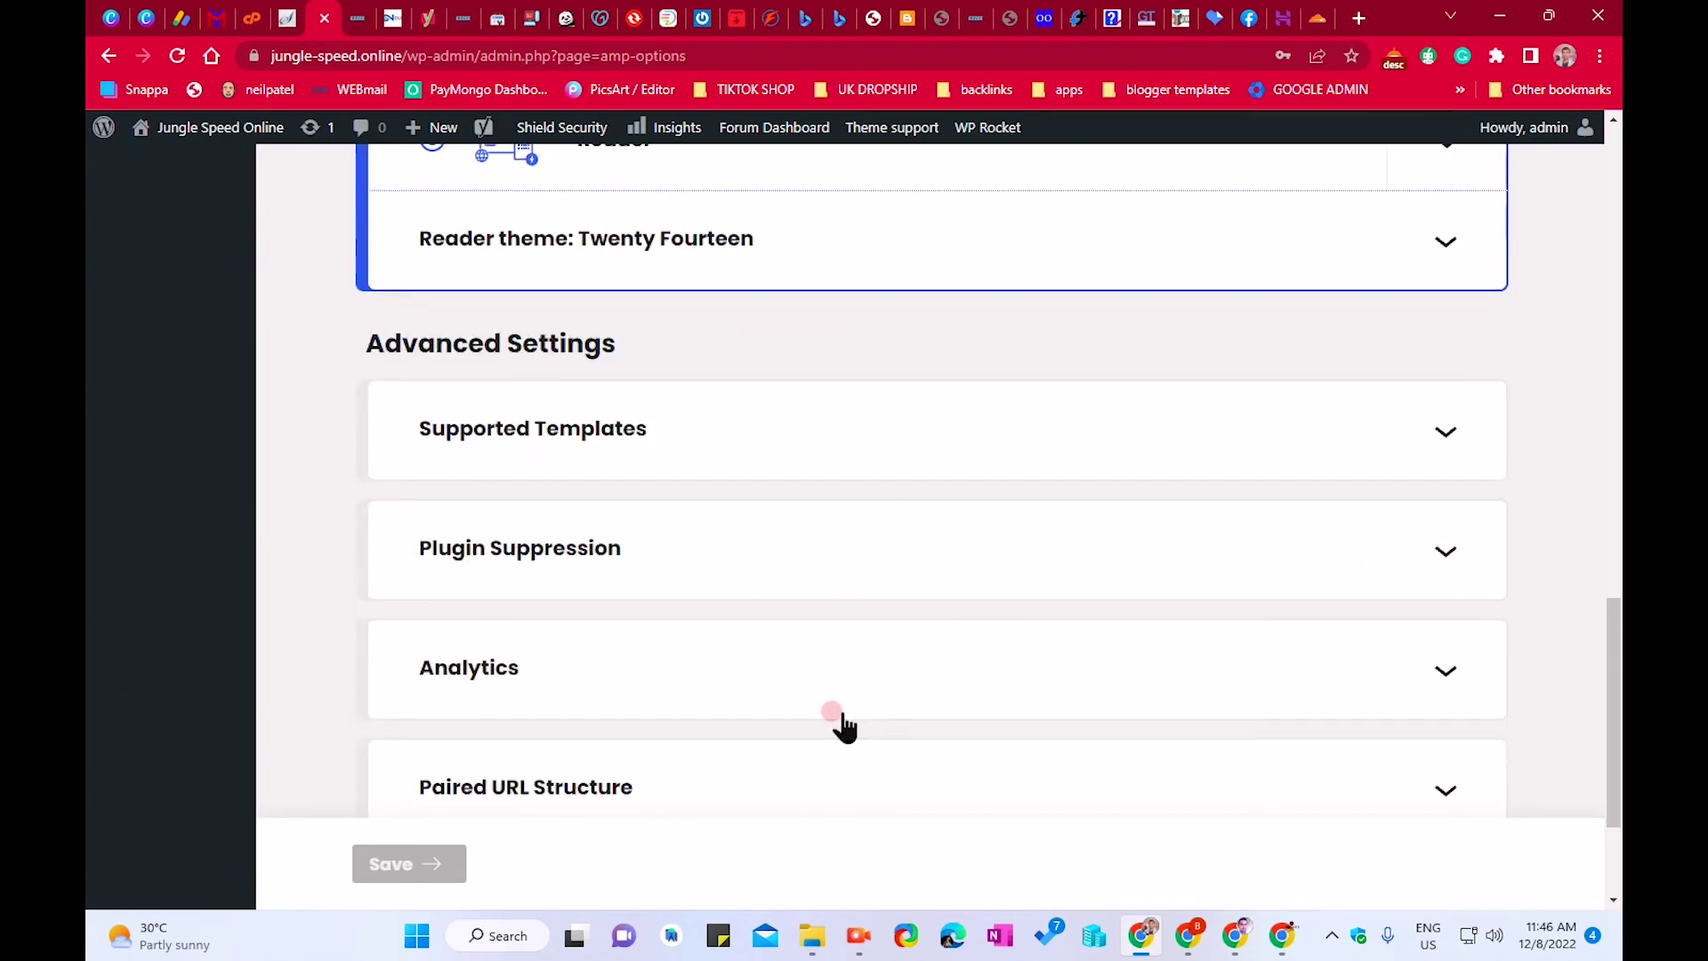
{"action": "scroll", "coordinate": [841, 723], "scroll_direction": "down", "scroll_amount": 3}
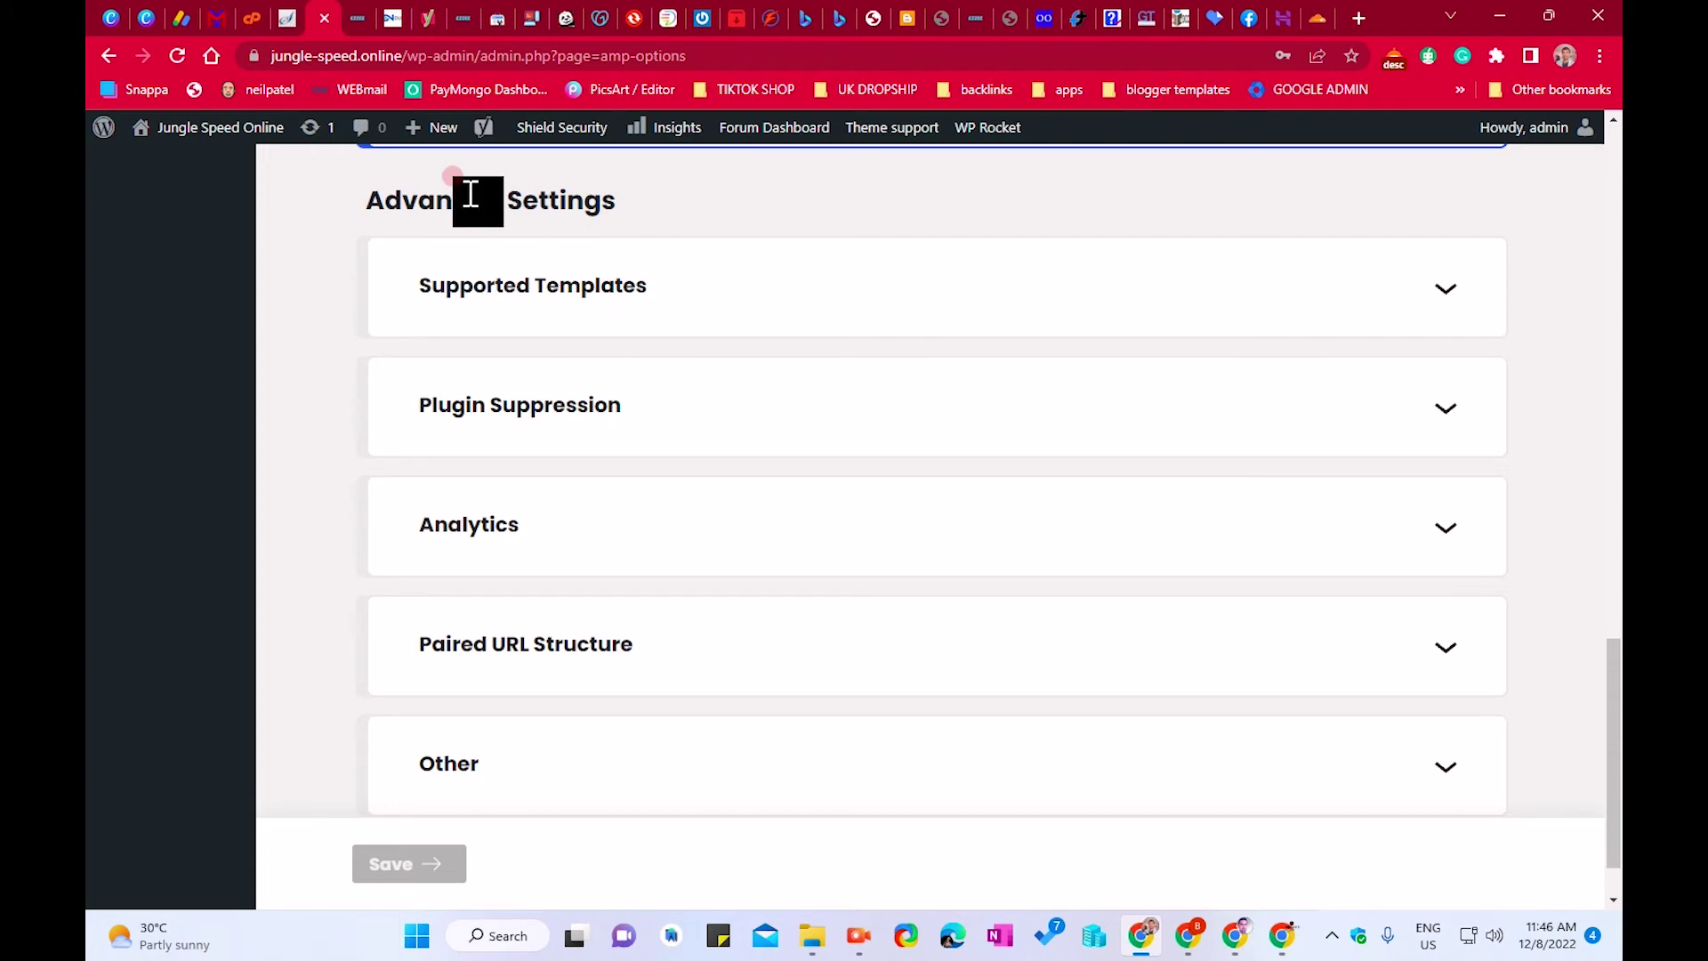
{"action": "left_click", "coordinate": [965, 304]}
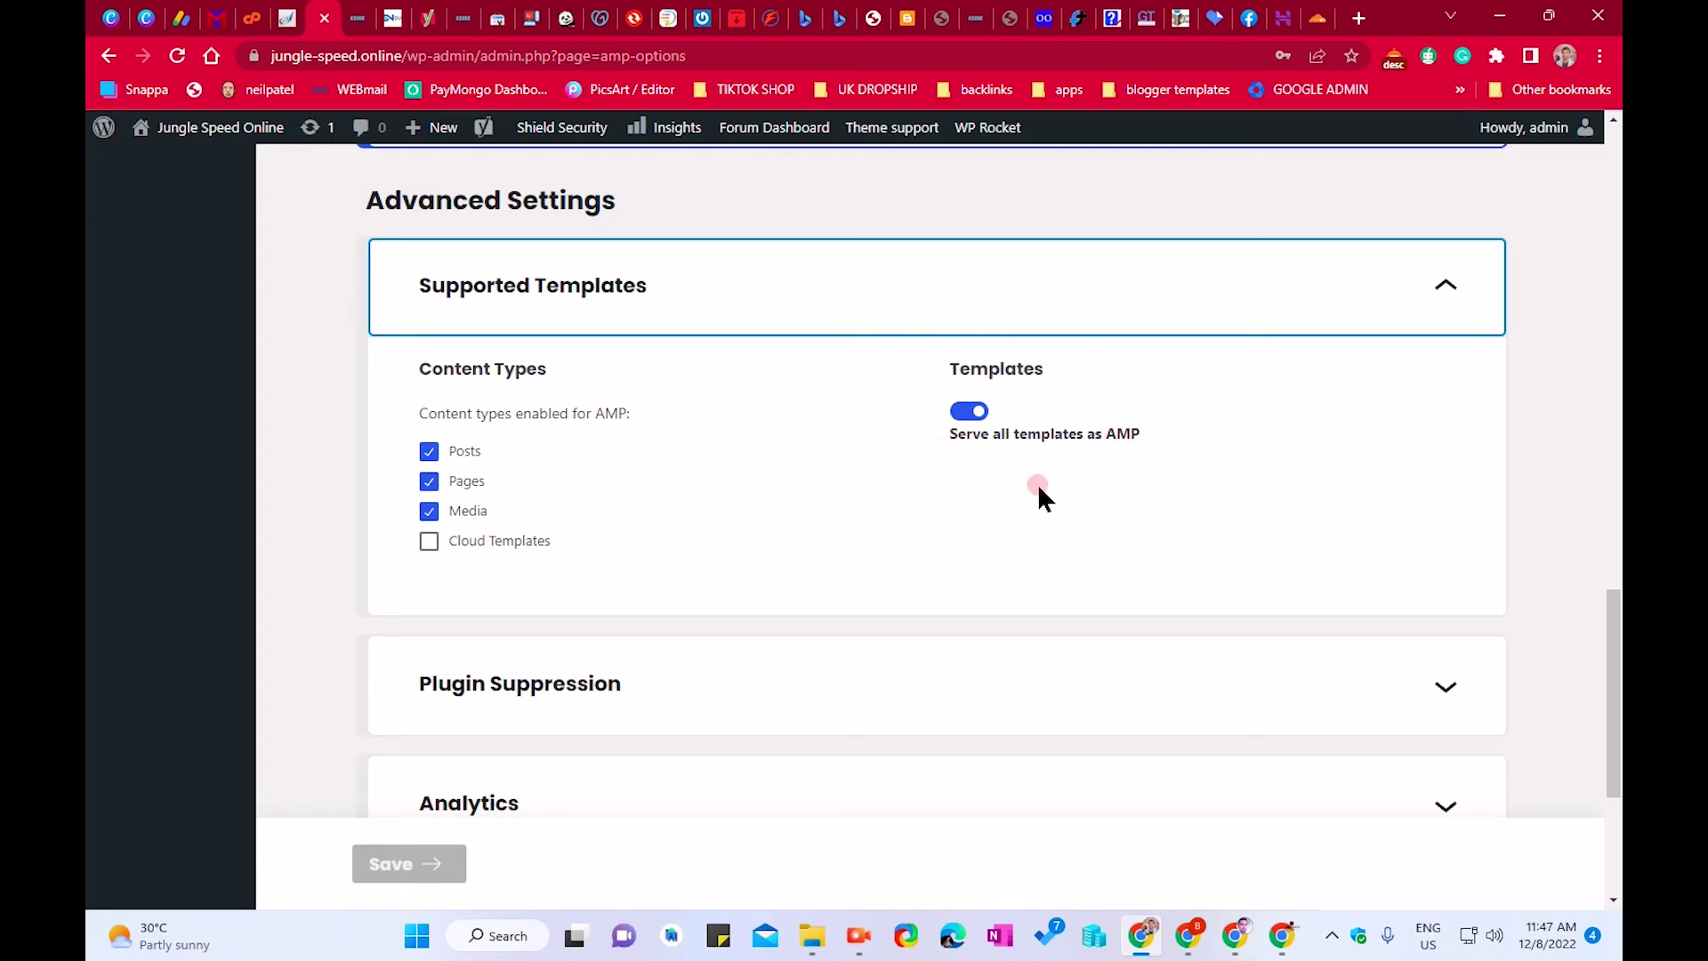
Step: Expand the Paired URL Structure options and highlight the amp=1 query parameter example
{"action": "scroll", "coordinate": [1033, 498], "scroll_direction": "down", "scroll_amount": 2}
{"action": "scroll", "coordinate": [1054, 514], "scroll_direction": "down", "scroll_amount": 2}
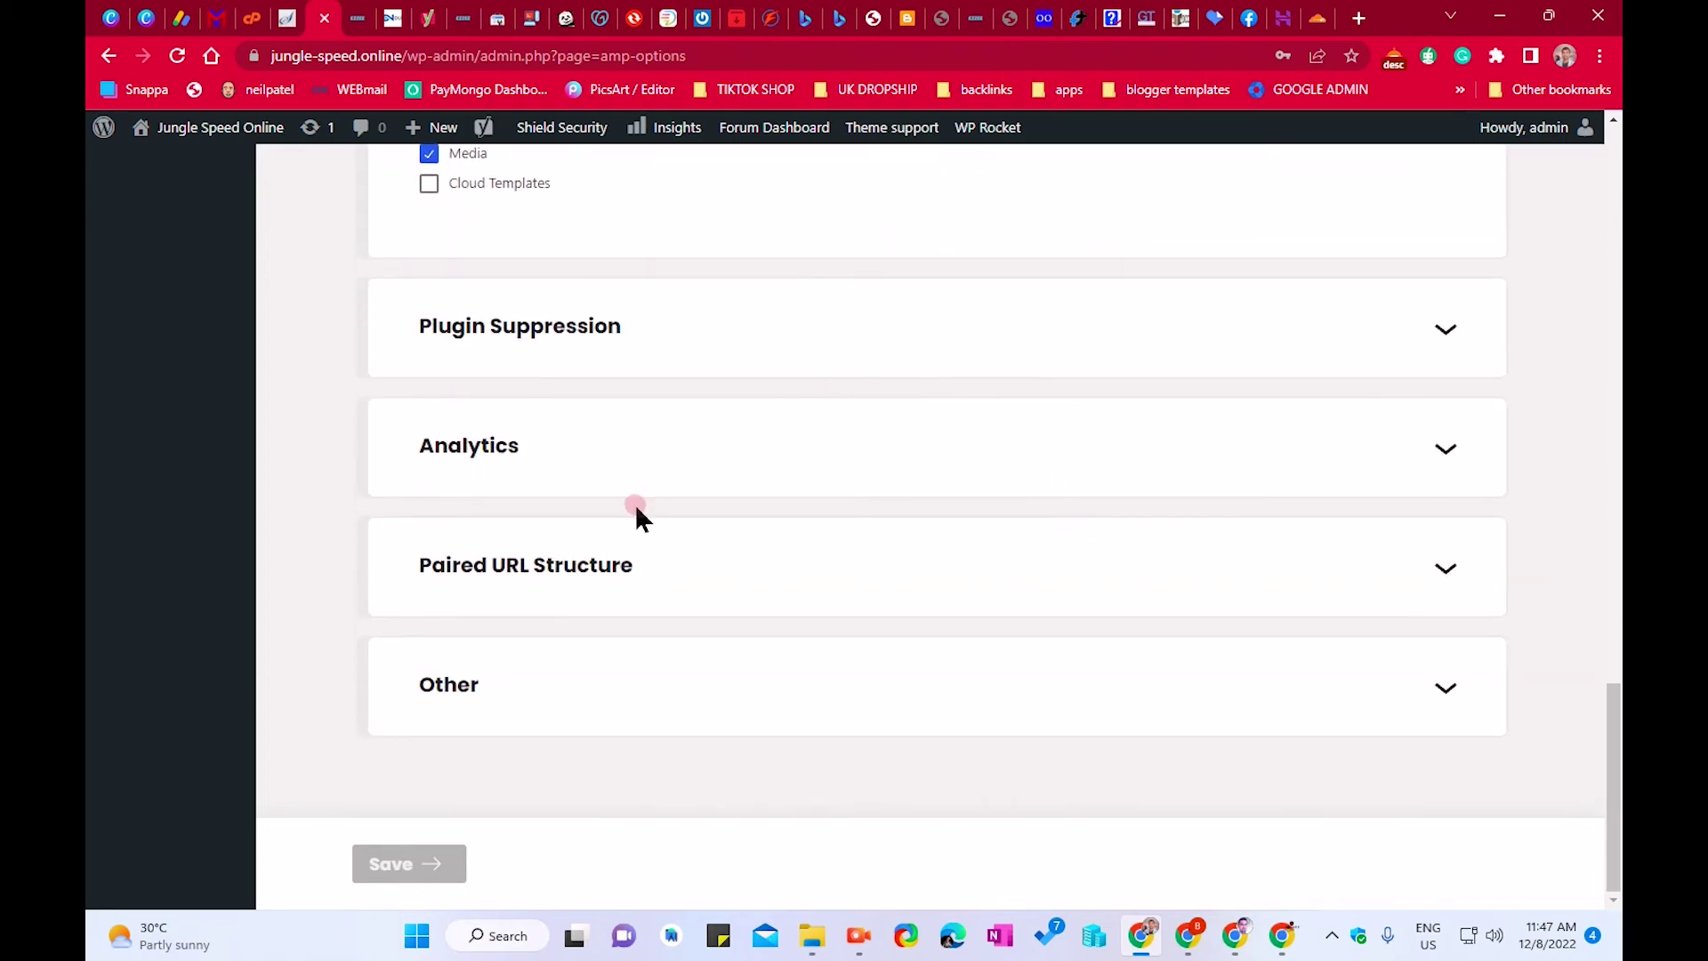
{"action": "left_click", "coordinate": [722, 580]}
{"action": "scroll", "coordinate": [751, 579], "scroll_direction": "down", "scroll_amount": 3}
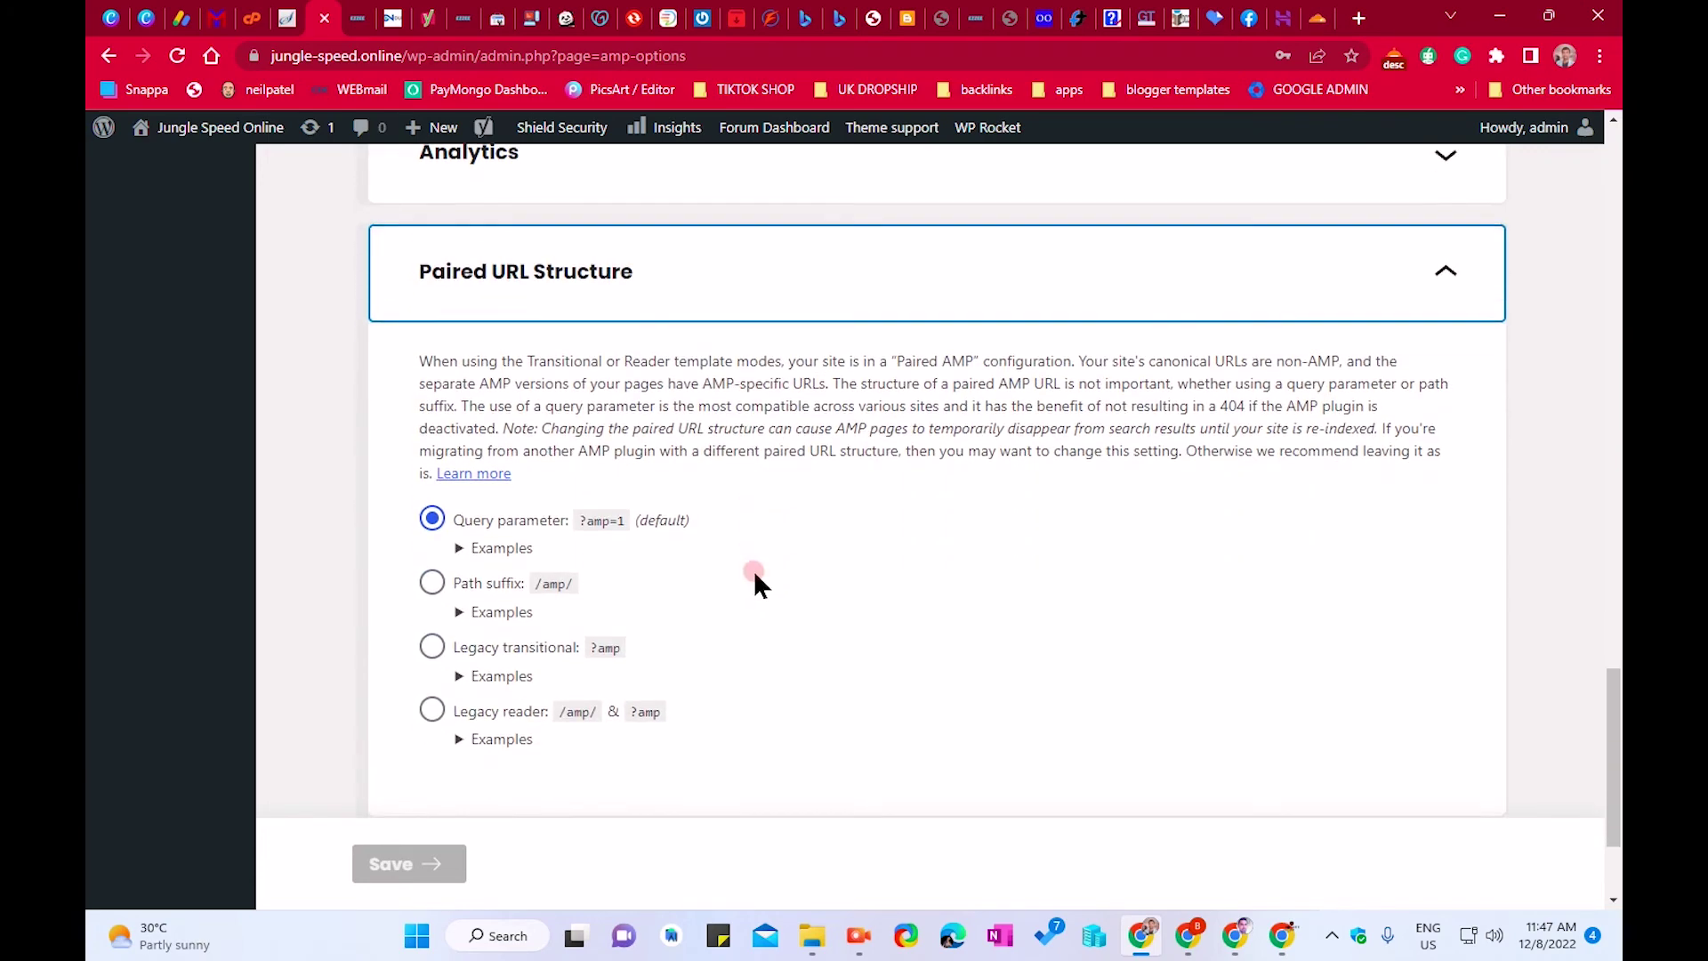
{"action": "scroll", "coordinate": [755, 580], "scroll_direction": "down", "scroll_amount": 1}
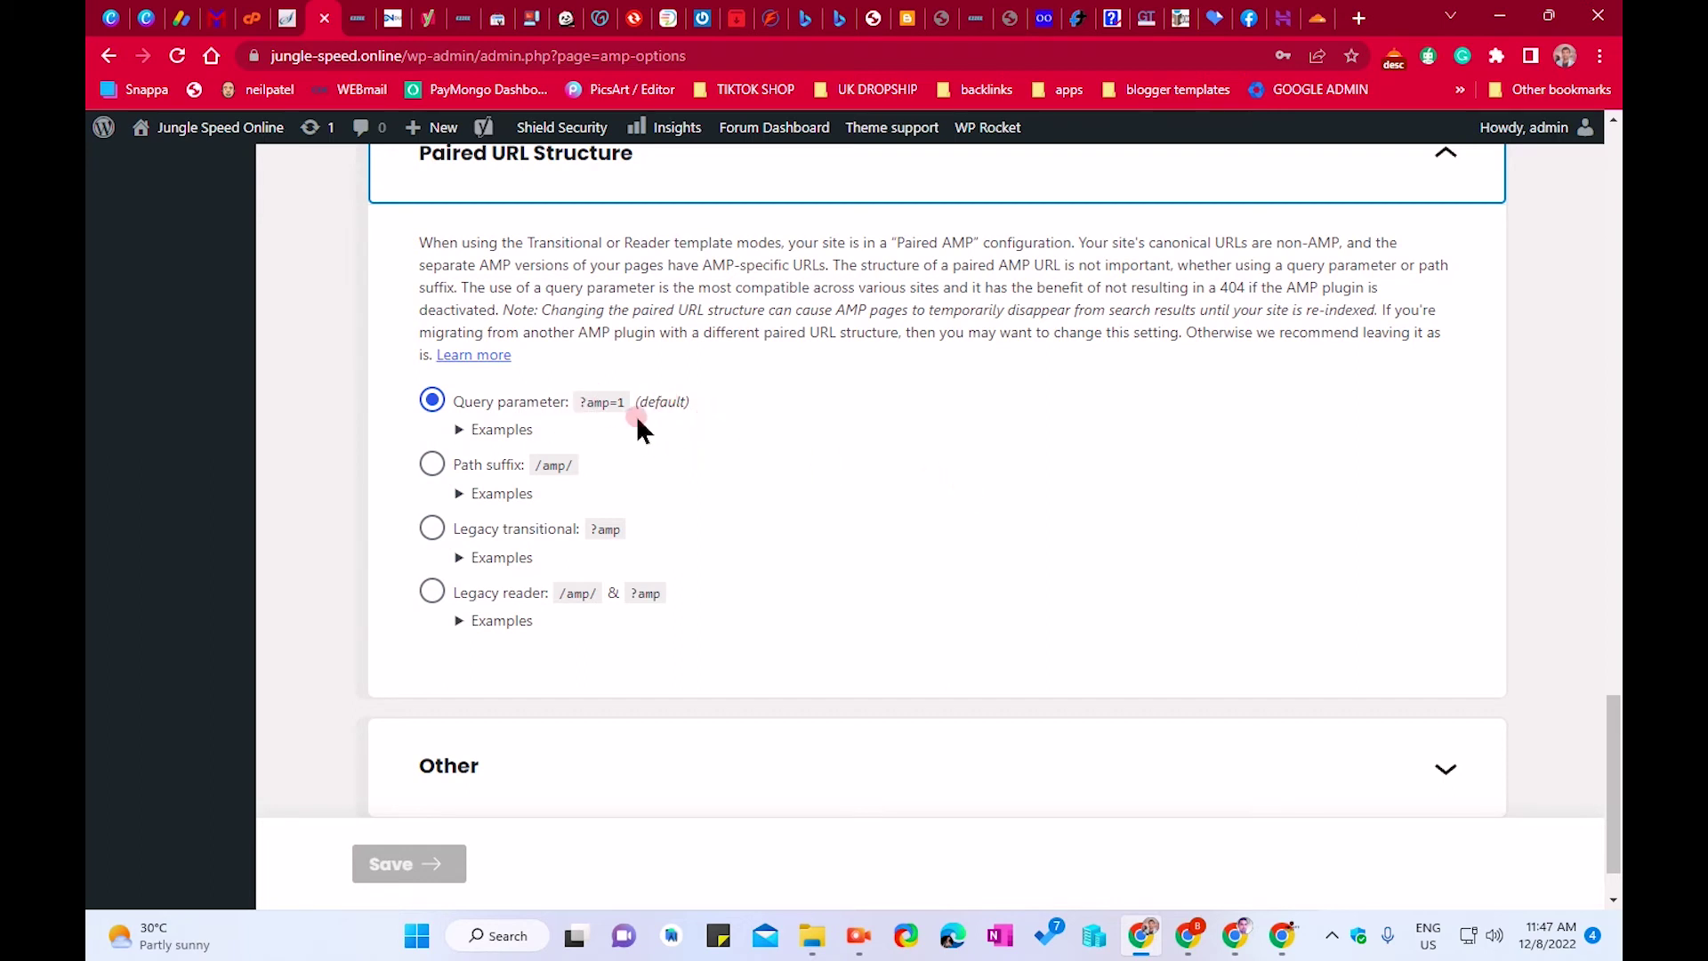
{"action": "left_click_drag", "start_coordinate": [626, 411], "coordinate": [585, 409]}
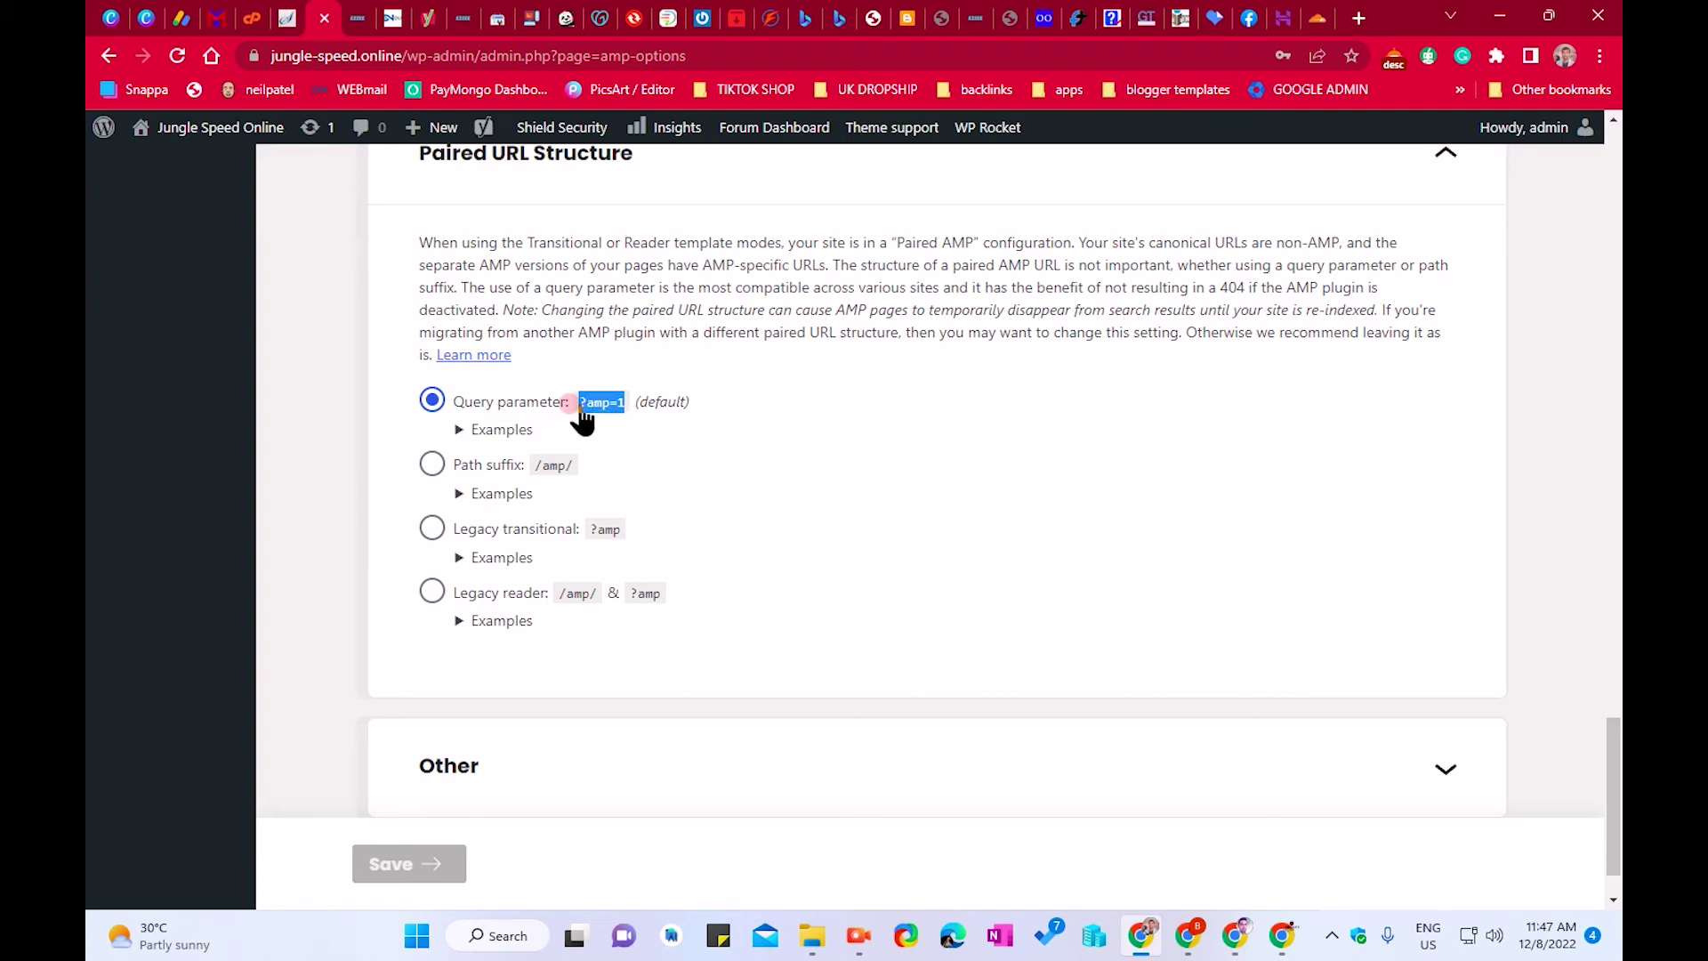
{"action": "left_click_drag", "start_coordinate": [583, 418], "coordinate": [588, 411]}
Step: Switch to the browser tab showing the live jungle-speed.online homepage
{"action": "left_click", "coordinate": [360, 17]}
{"action": "left_click", "coordinate": [297, 20]}
{"action": "left_click", "coordinate": [322, 20]}
{"action": "left_click", "coordinate": [357, 19]}
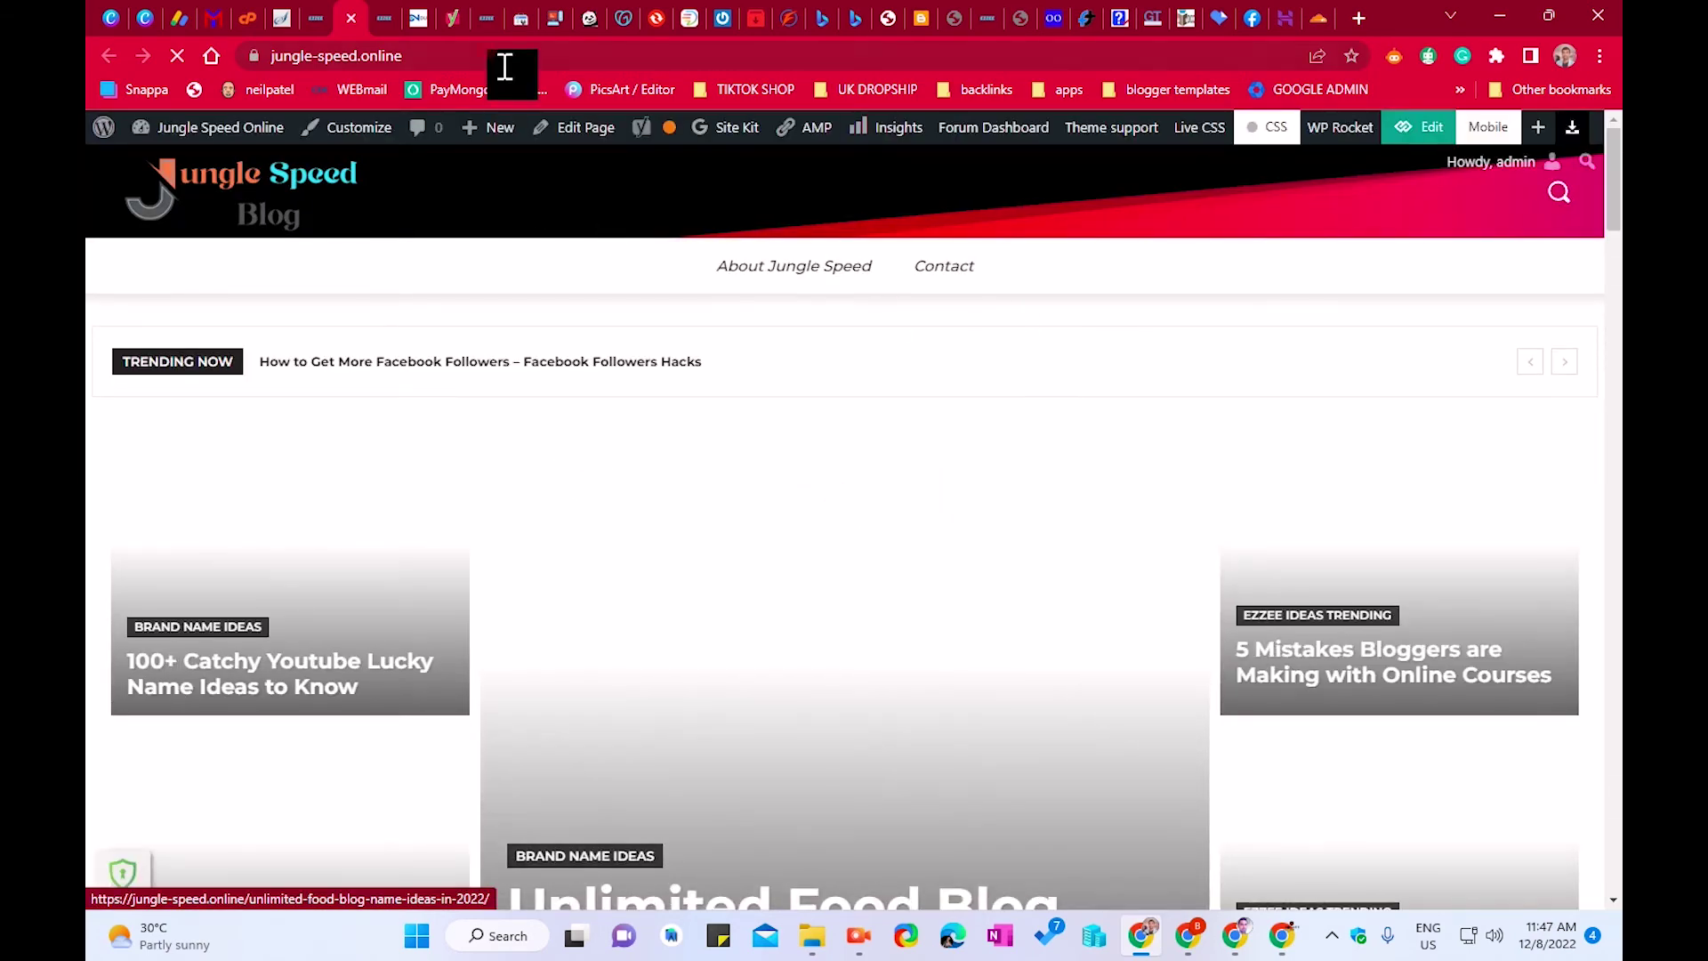
Step: Append /?amp=1 to the site's homepage address, then return to AMP settings
{"action": "left_click", "coordinate": [427, 59]}
{"action": "left_click", "coordinate": [469, 57]}
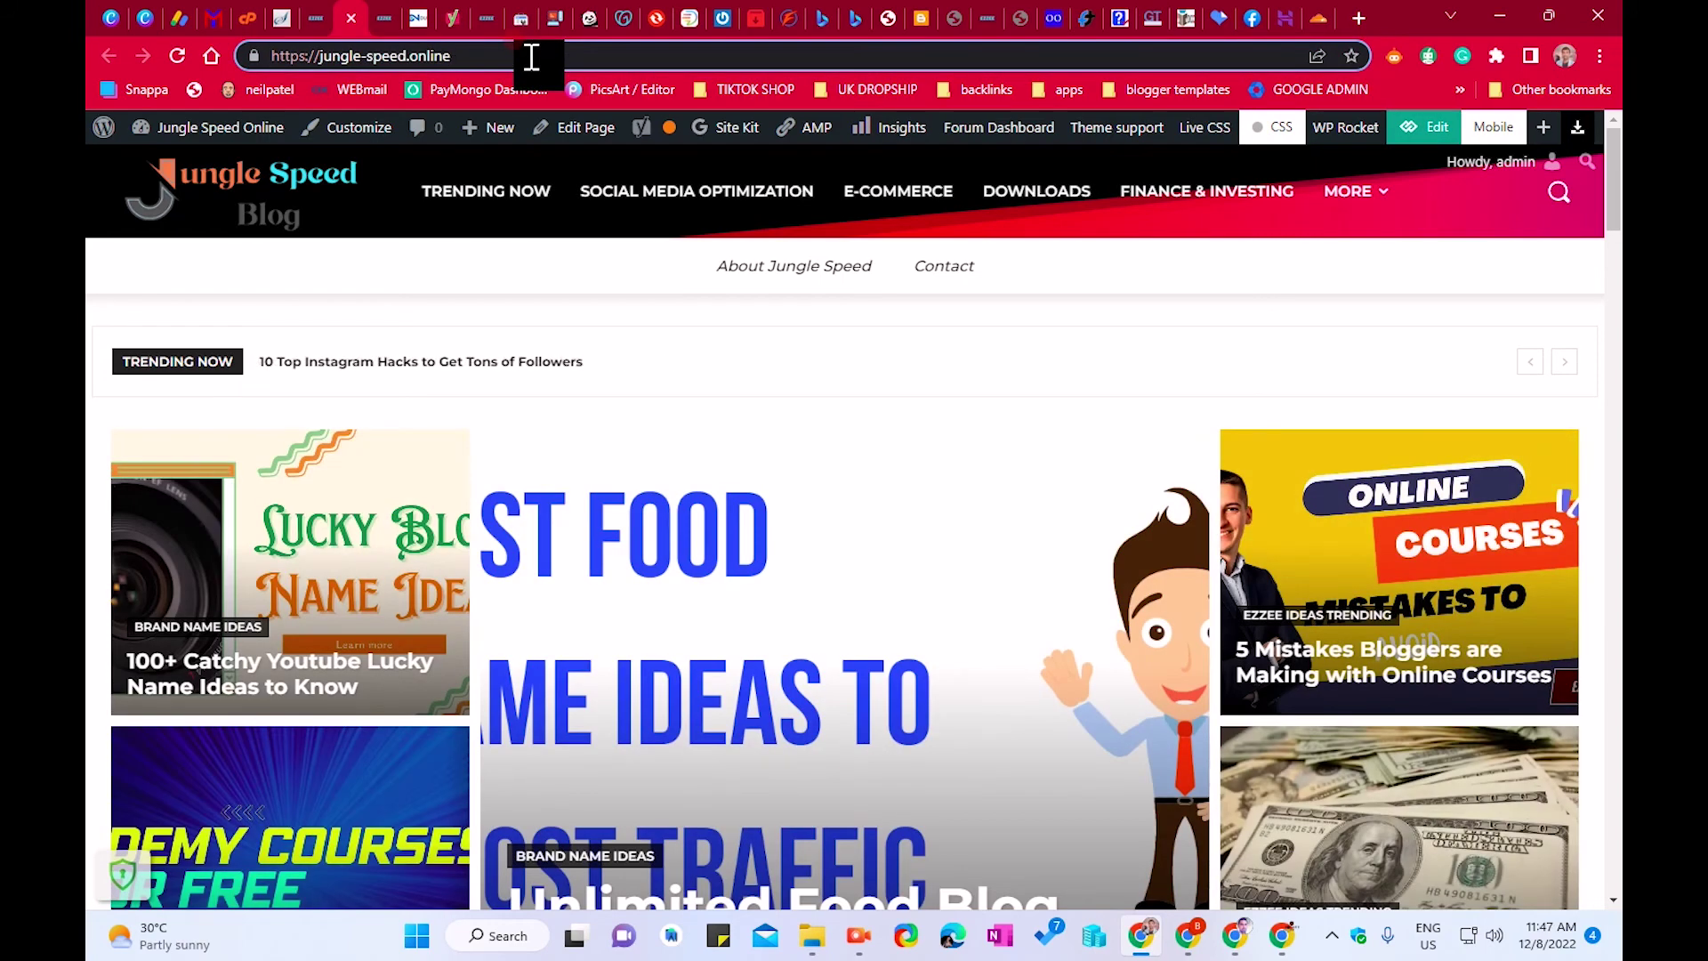
{"action": "type", "text": "/"}
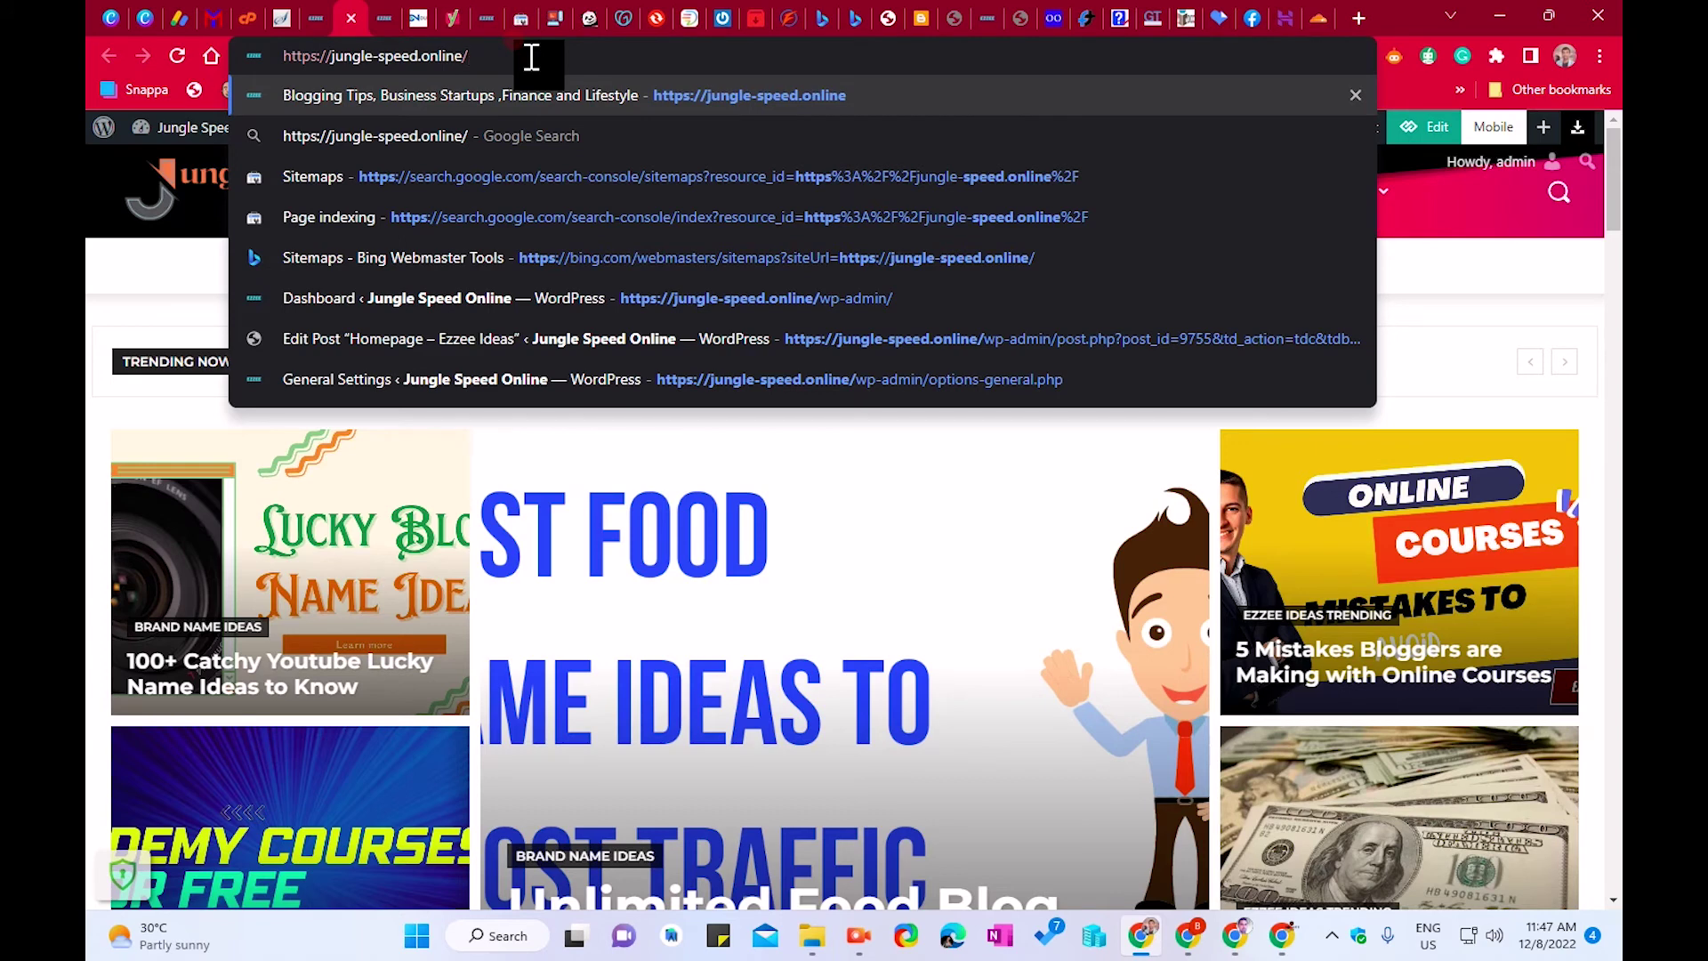
{"action": "type", "text": "?amp="}
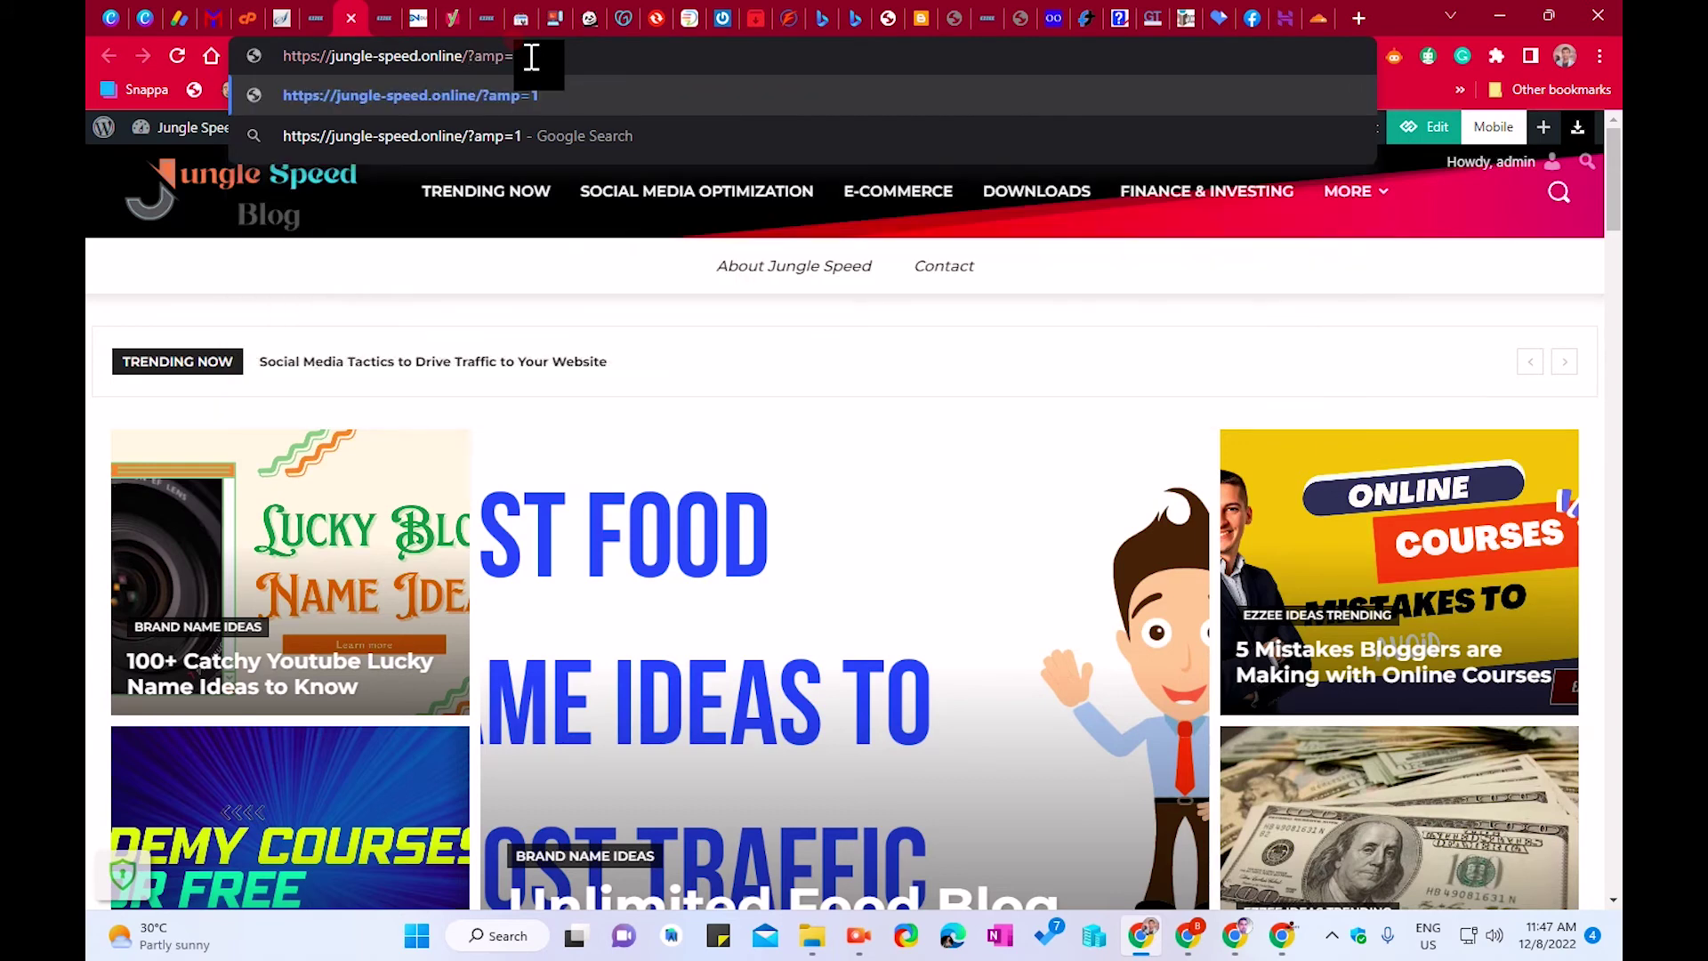
{"action": "type", "text": "1"}
{"action": "left_click", "coordinate": [329, 18]}
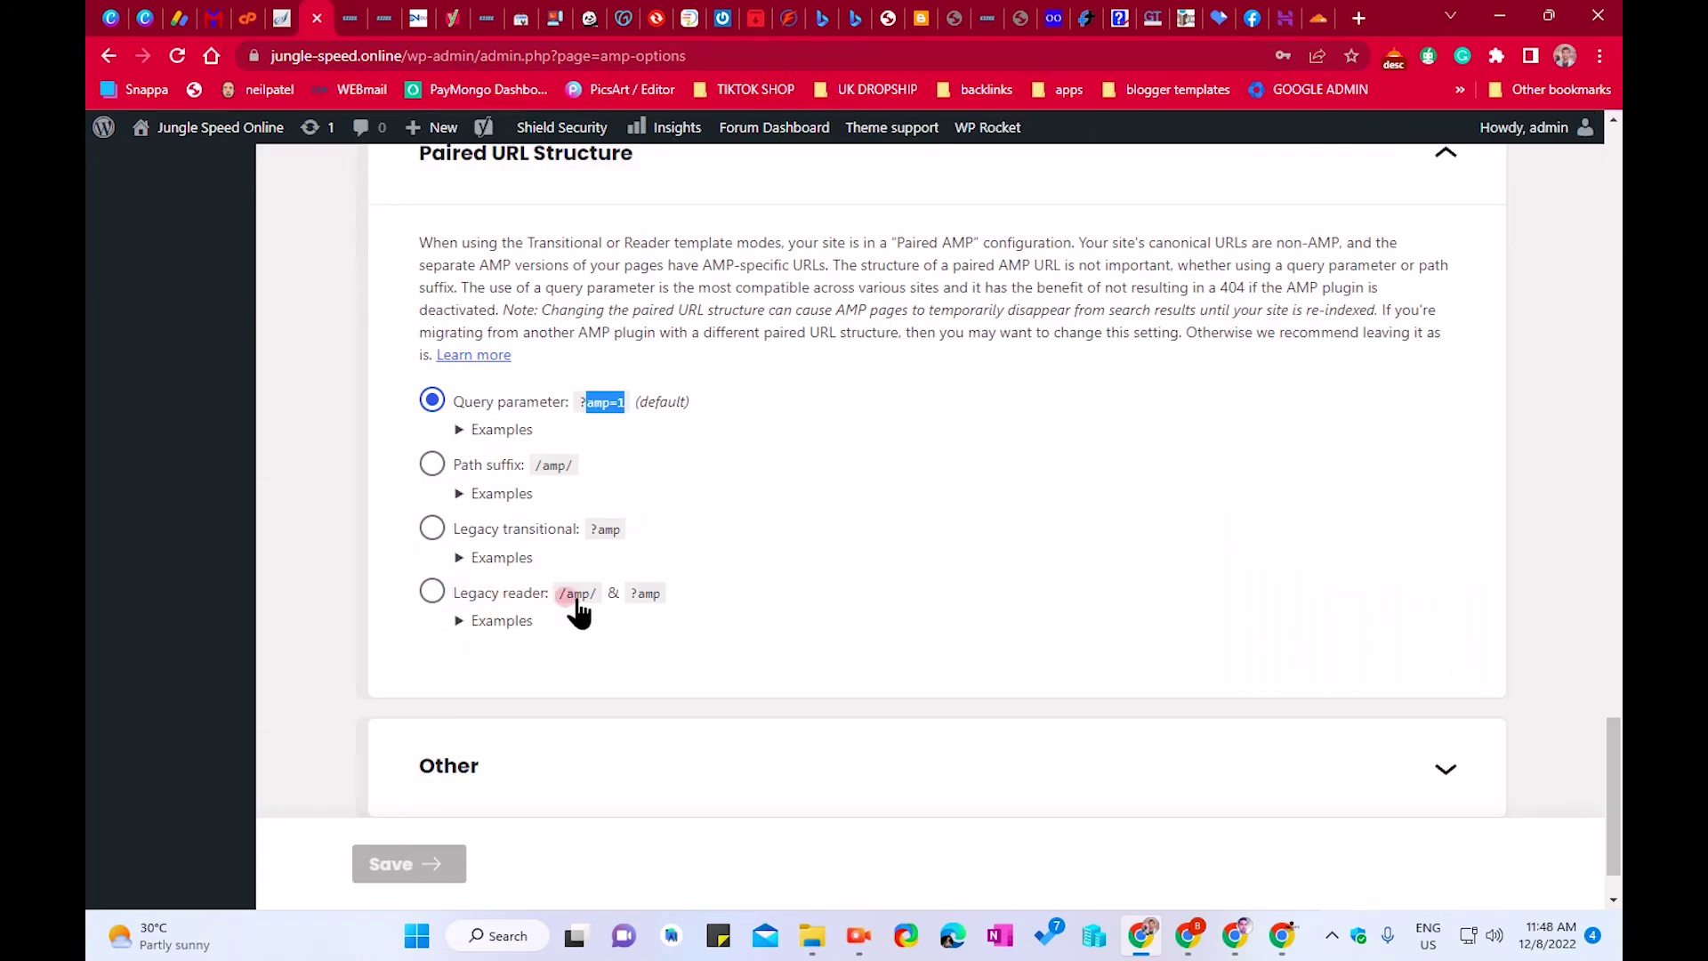
Step: Choose Legacy reader (/amp/ & ?amp) as the paired URL structure, trim the site address, and save
{"action": "left_click", "coordinate": [433, 592]}
{"action": "left_click", "coordinate": [360, 14]}
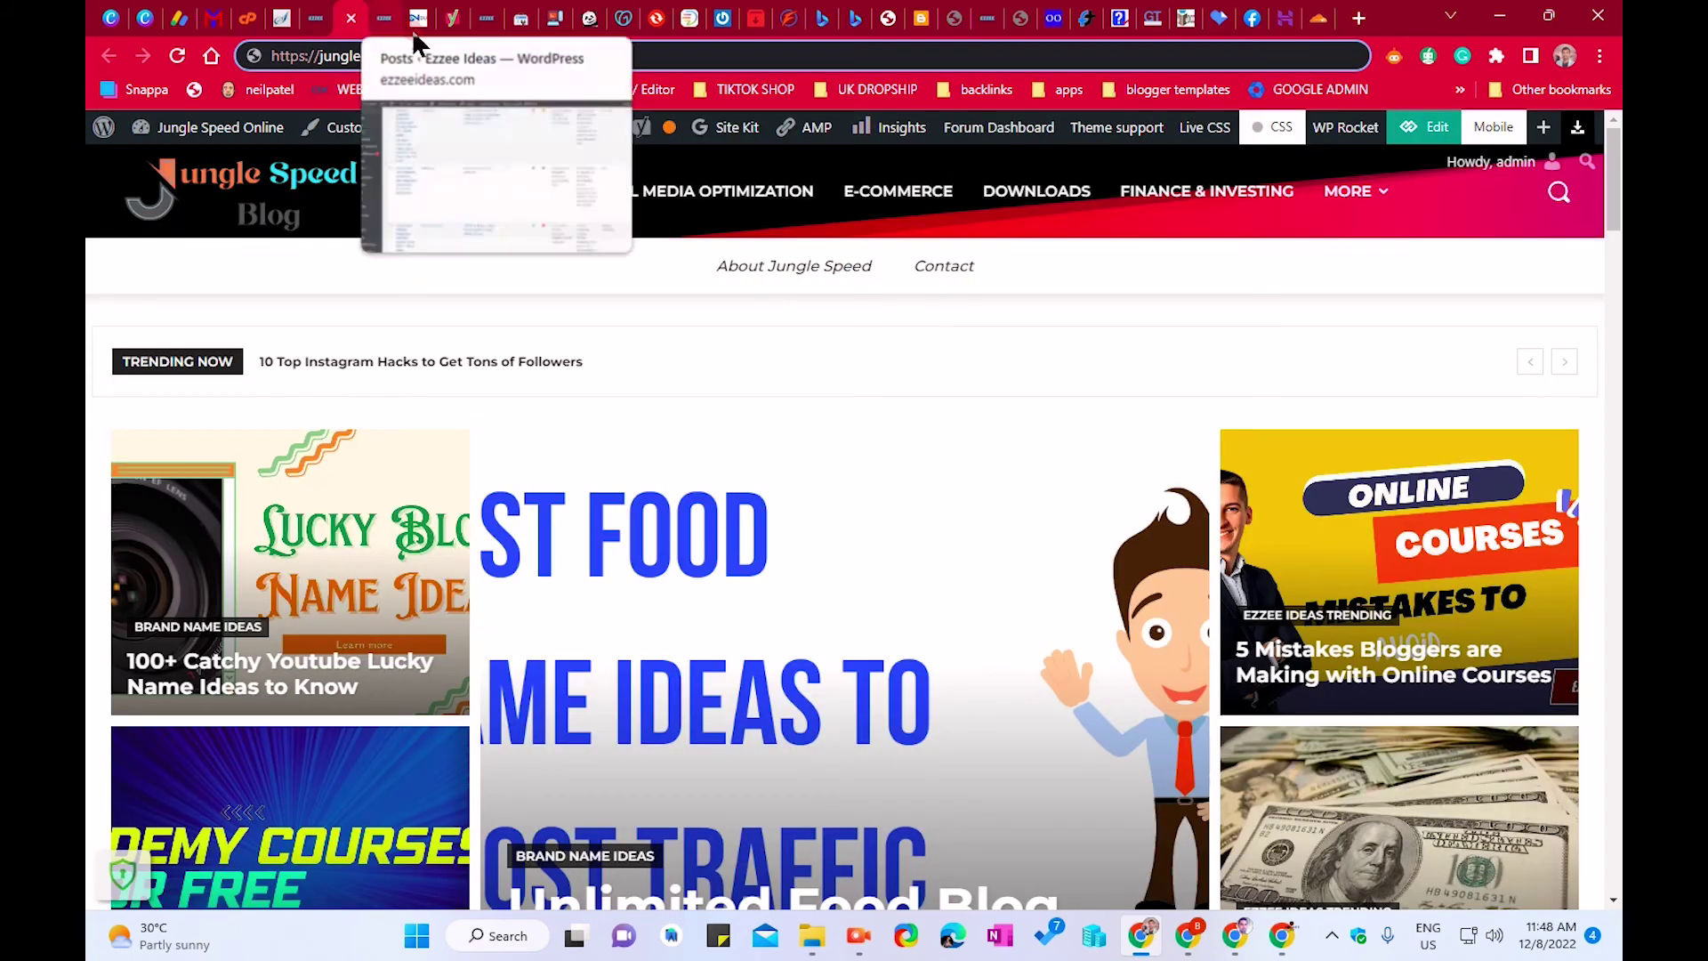
{"action": "key", "text": "BackSpace"}
{"action": "key", "text": "BackSpace"}
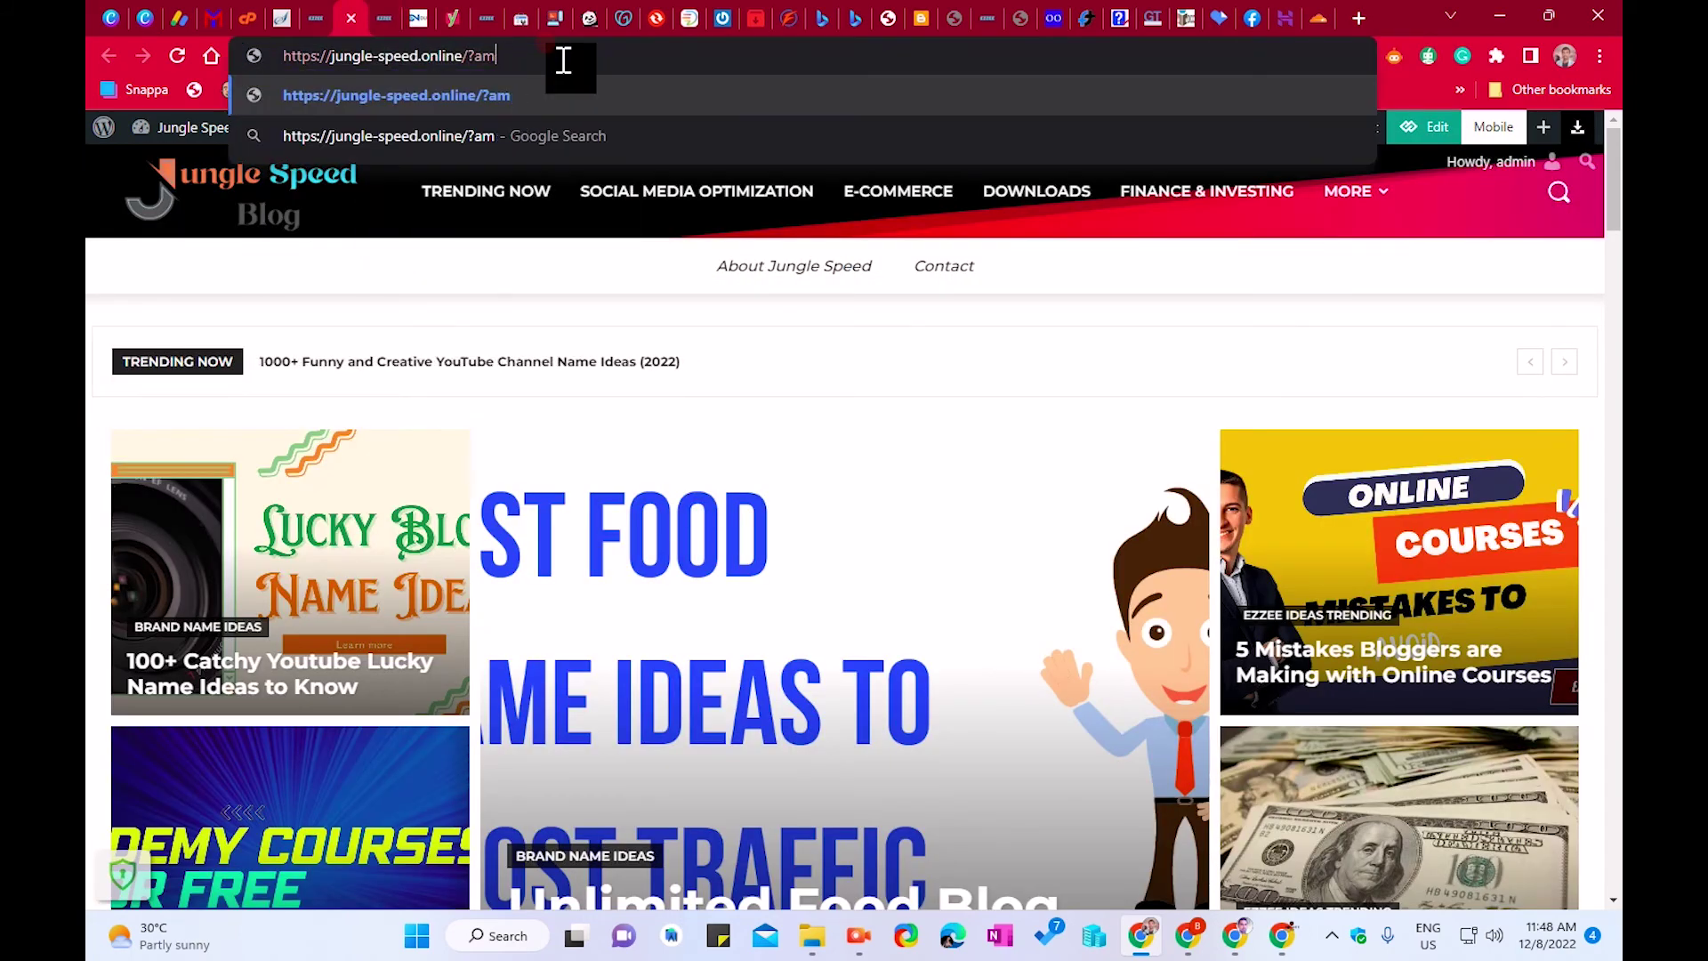
{"action": "type", "text": "p"}
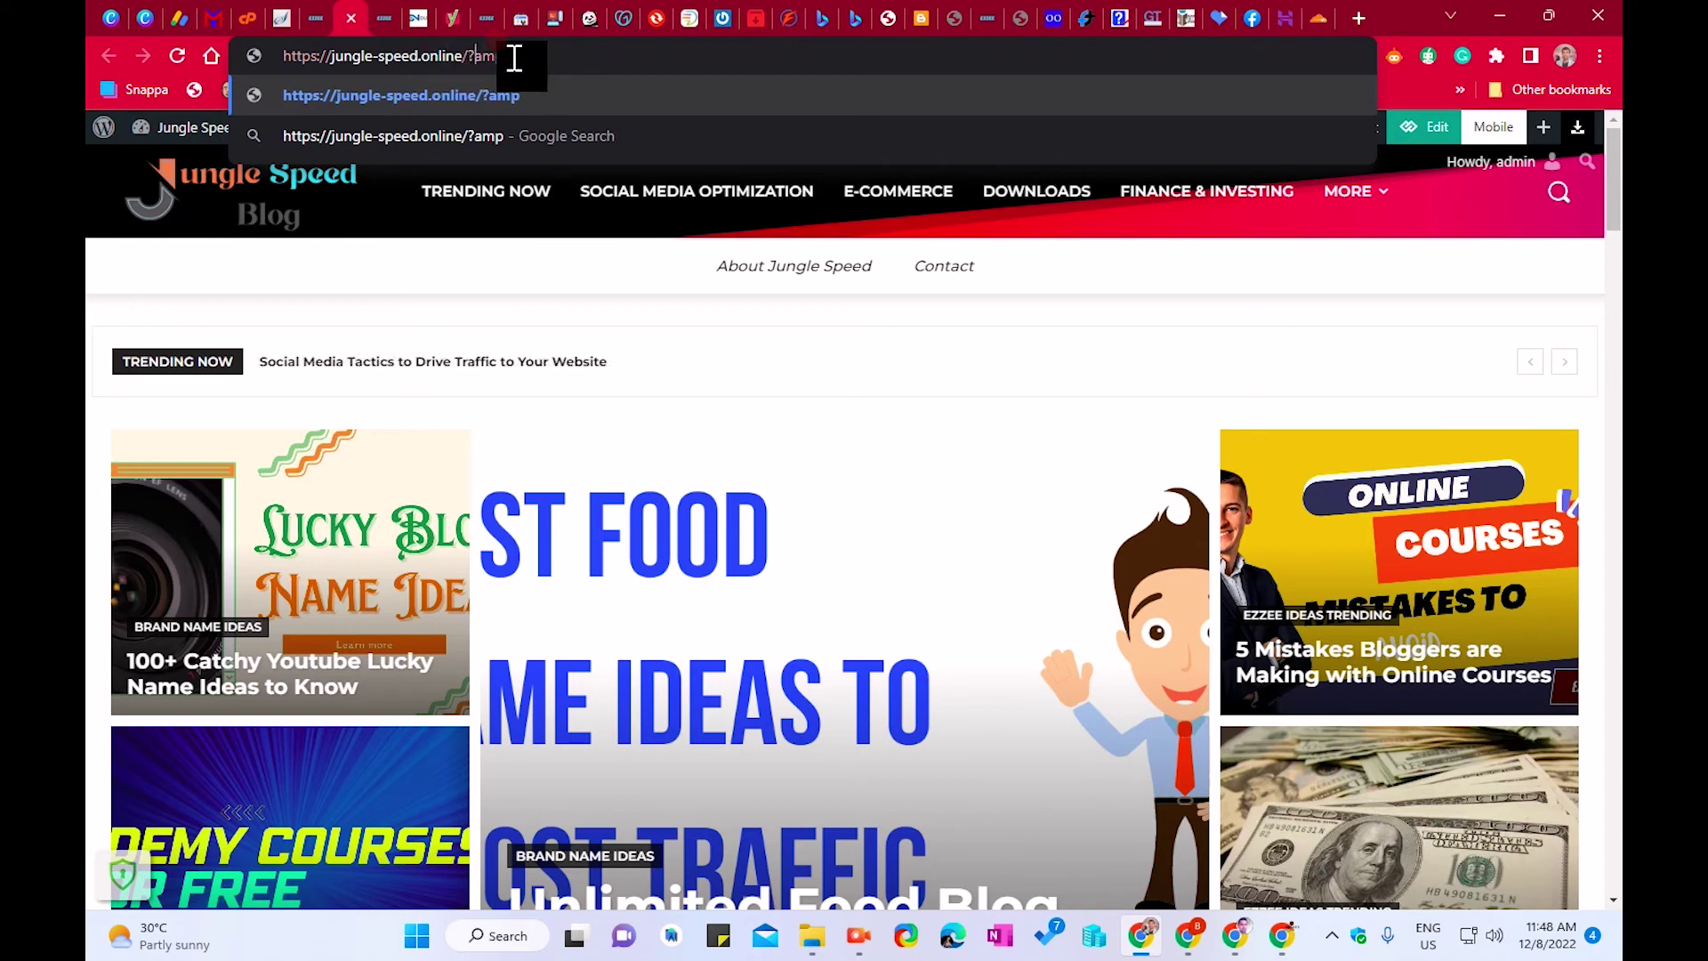
{"action": "key", "text": "BackSpace"}
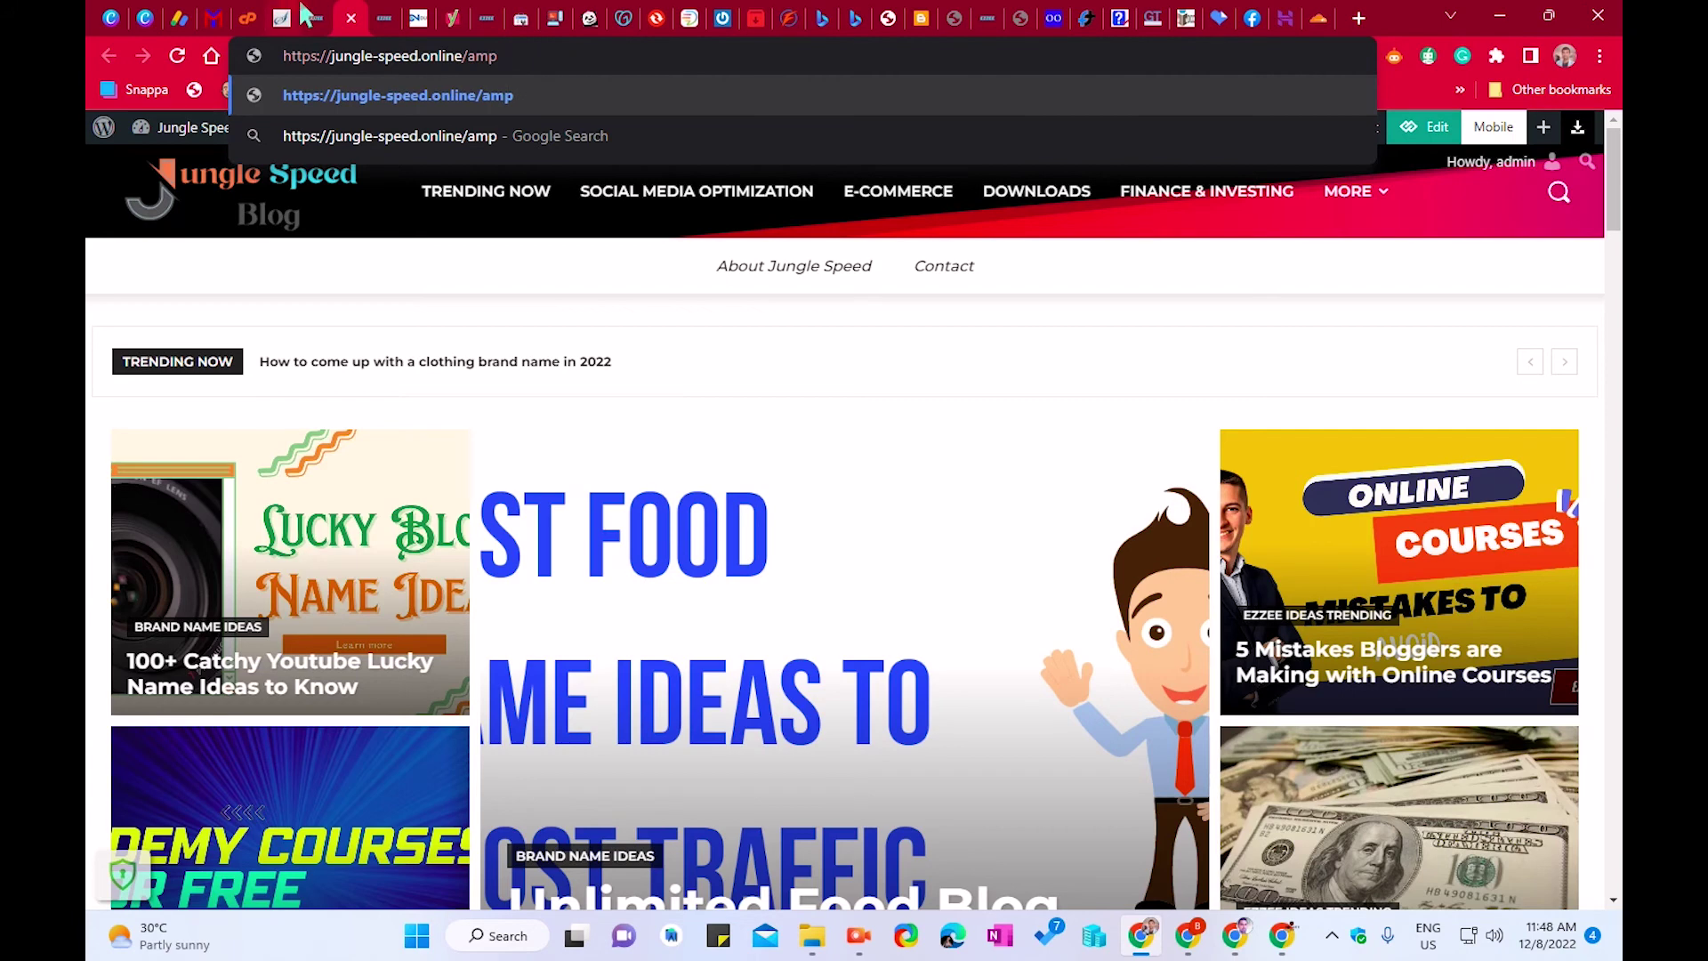
{"action": "left_click", "coordinate": [303, 12]}
{"action": "left_click", "coordinate": [456, 861]}
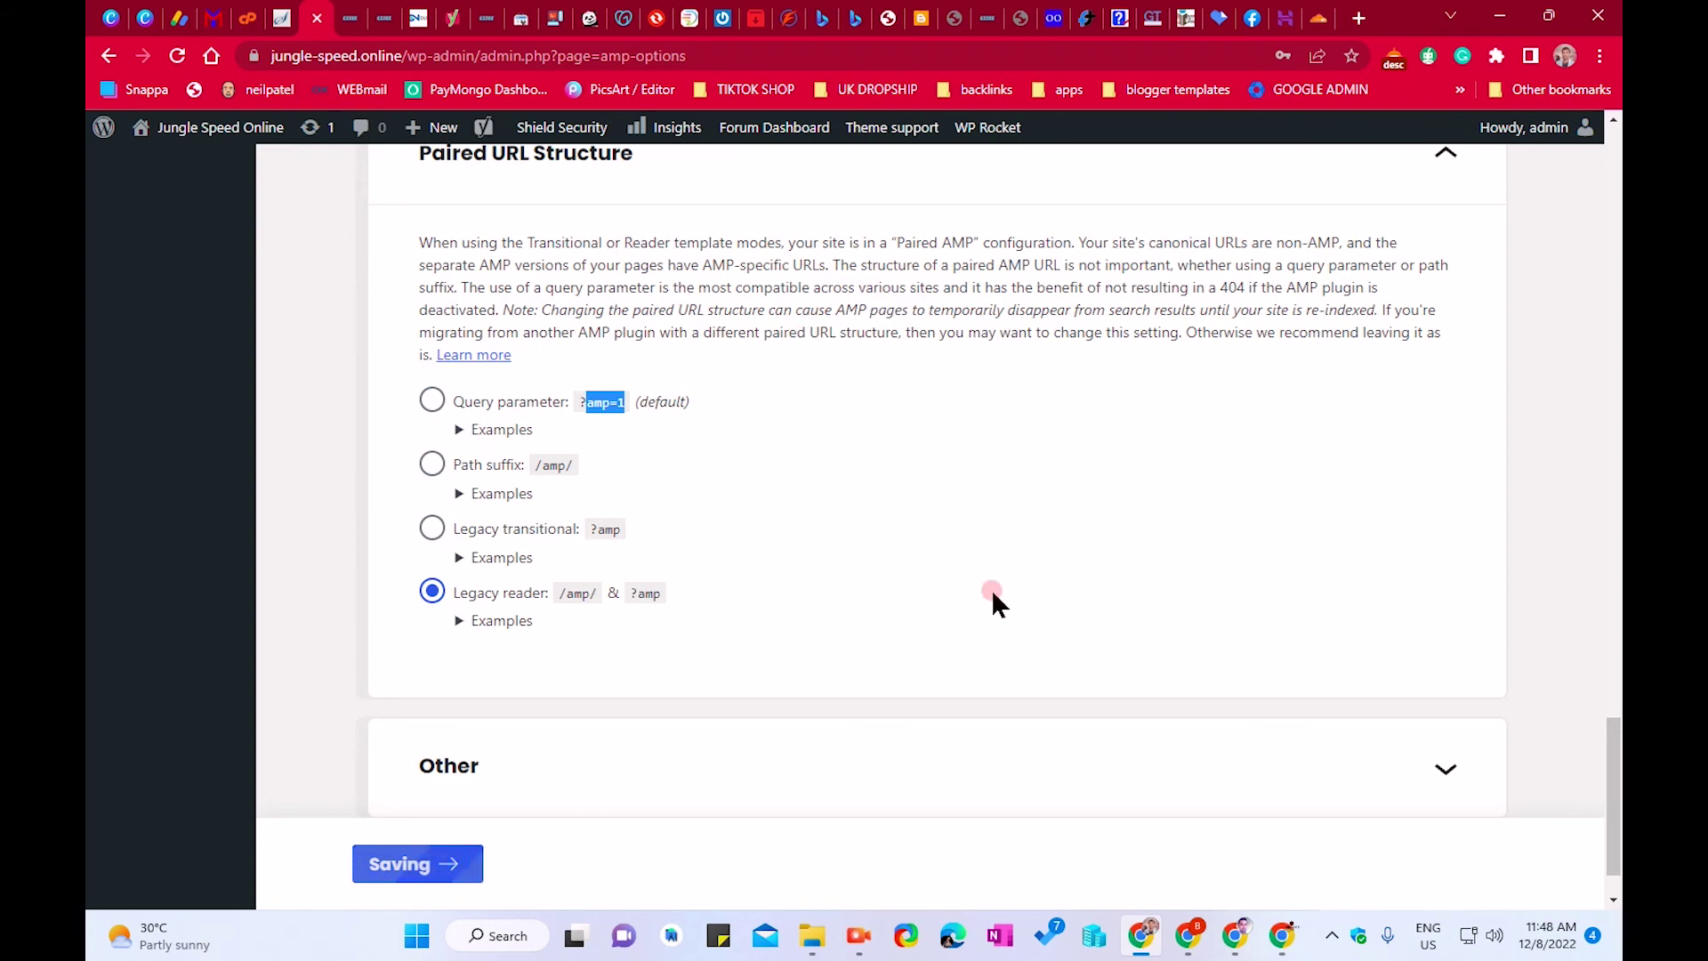
Step: Load jungle-speed.online/?amp in the site tab to view the Twenty Fourteen reader homepage
{"action": "left_click", "coordinate": [347, 16]}
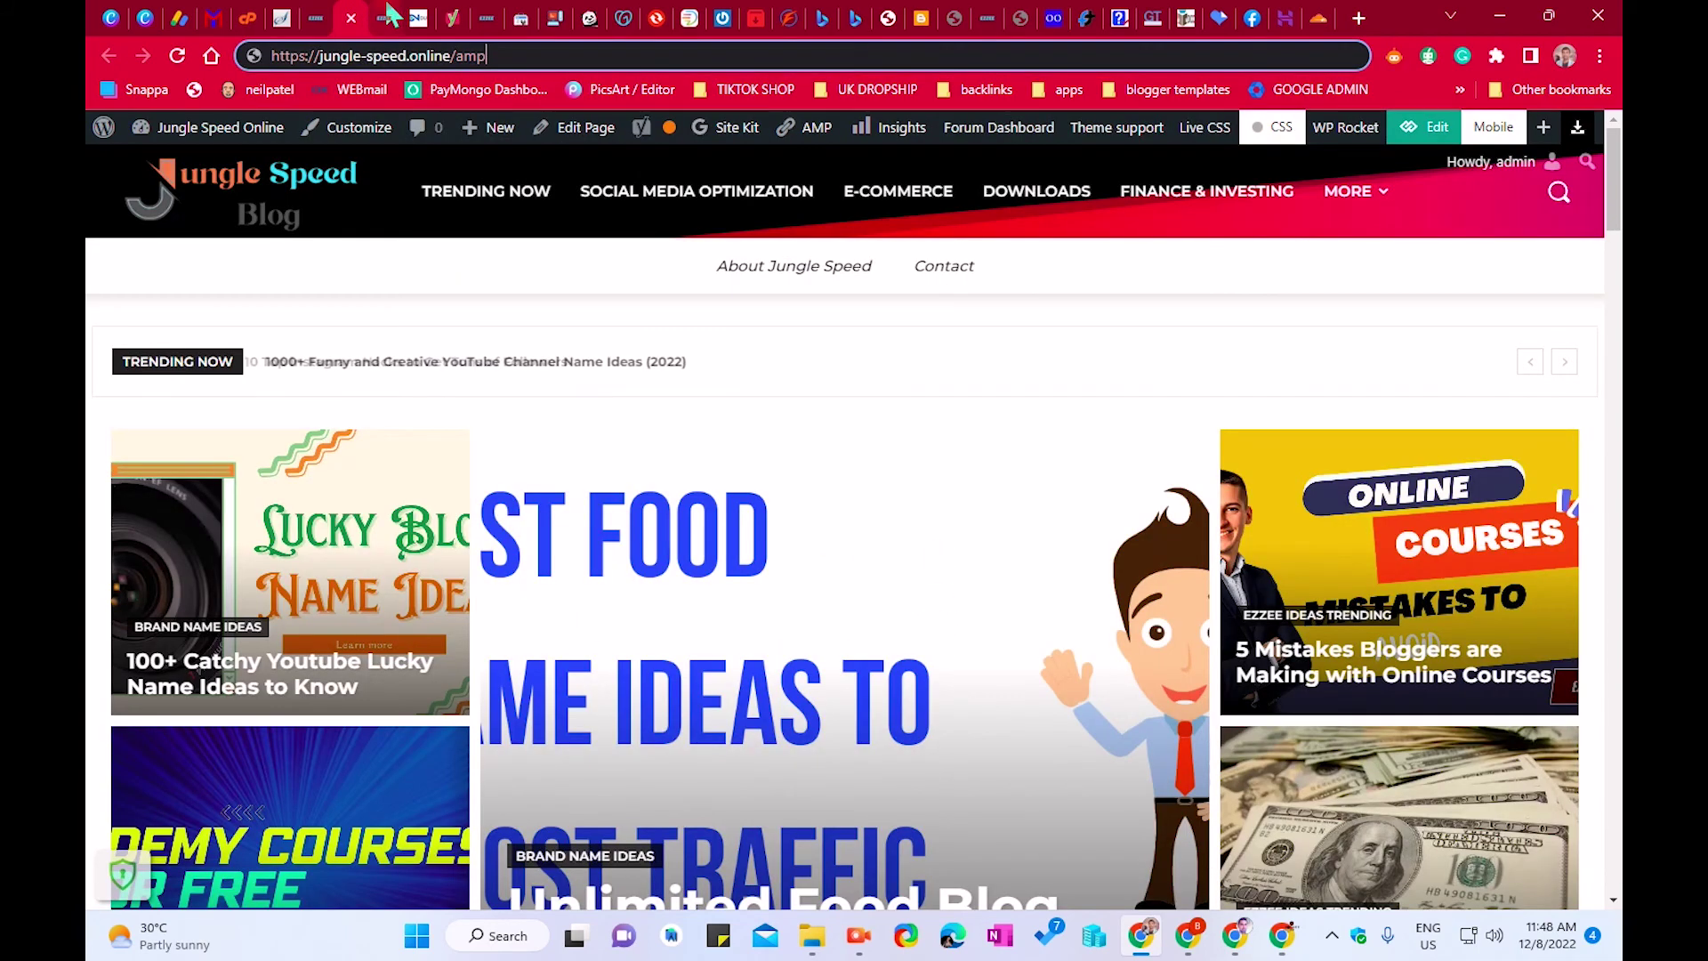
{"action": "left_click", "coordinate": [503, 56]}
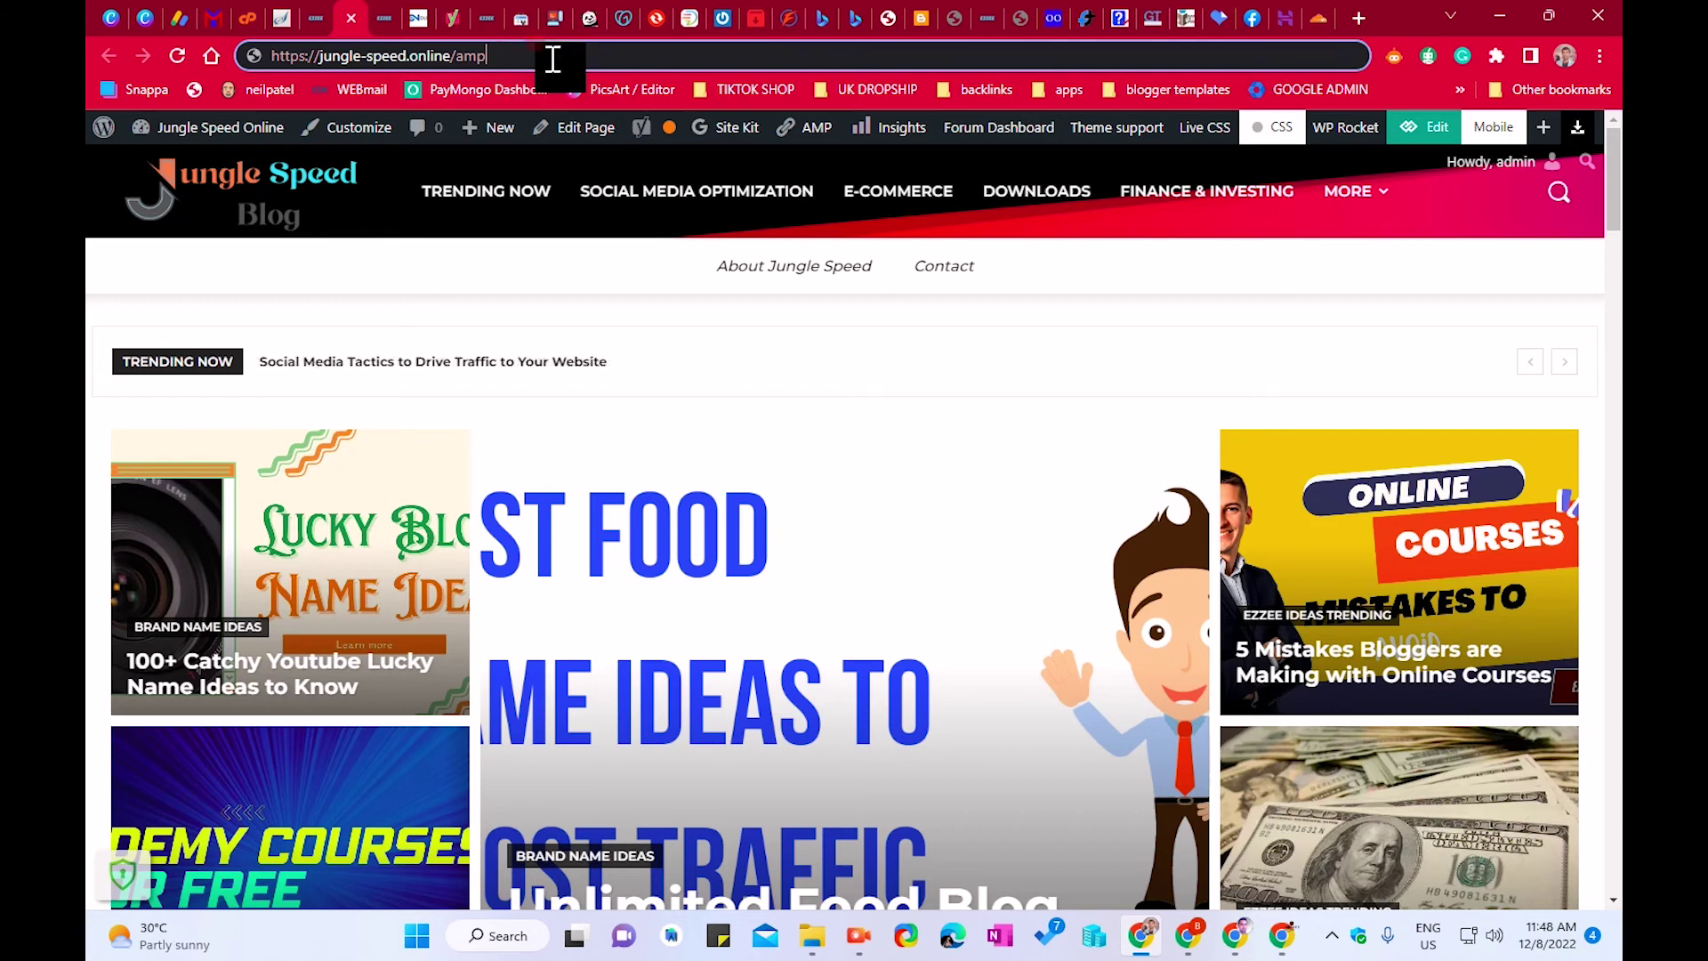
{"action": "type", "text": "amp"}
{"action": "key", "text": "Return"}
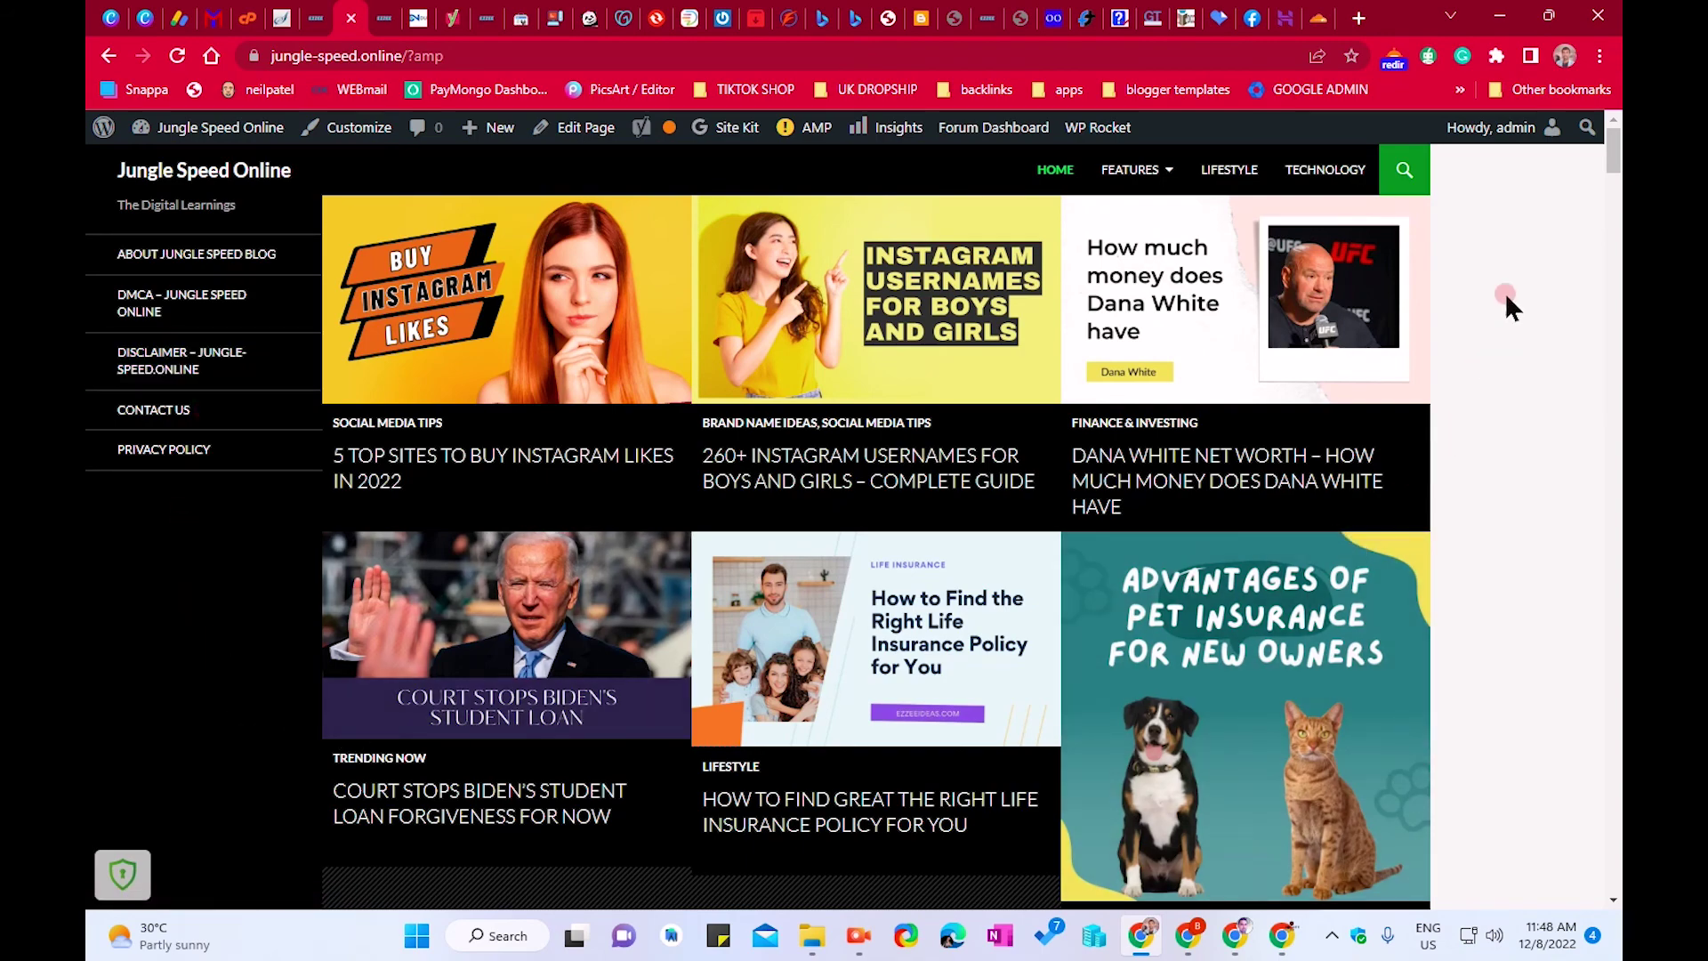
{"action": "scroll", "coordinate": [979, 712], "scroll_direction": "down", "scroll_amount": 10}
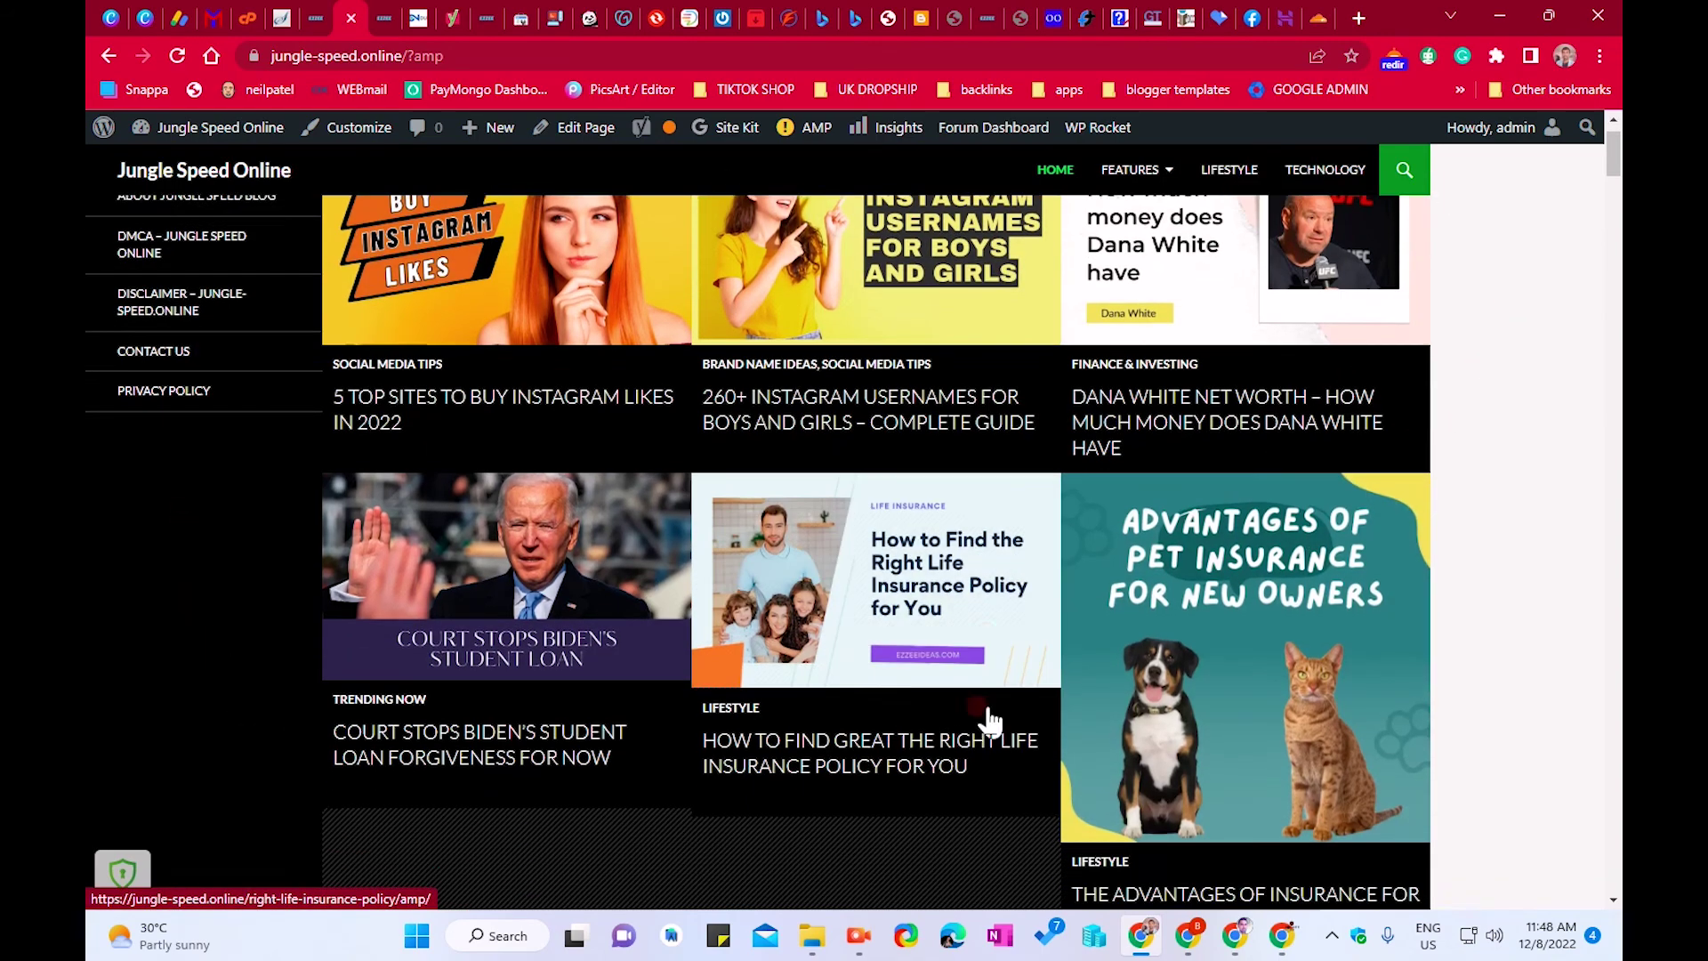
{"action": "scroll", "coordinate": [959, 665], "scroll_direction": "up", "scroll_amount": 10}
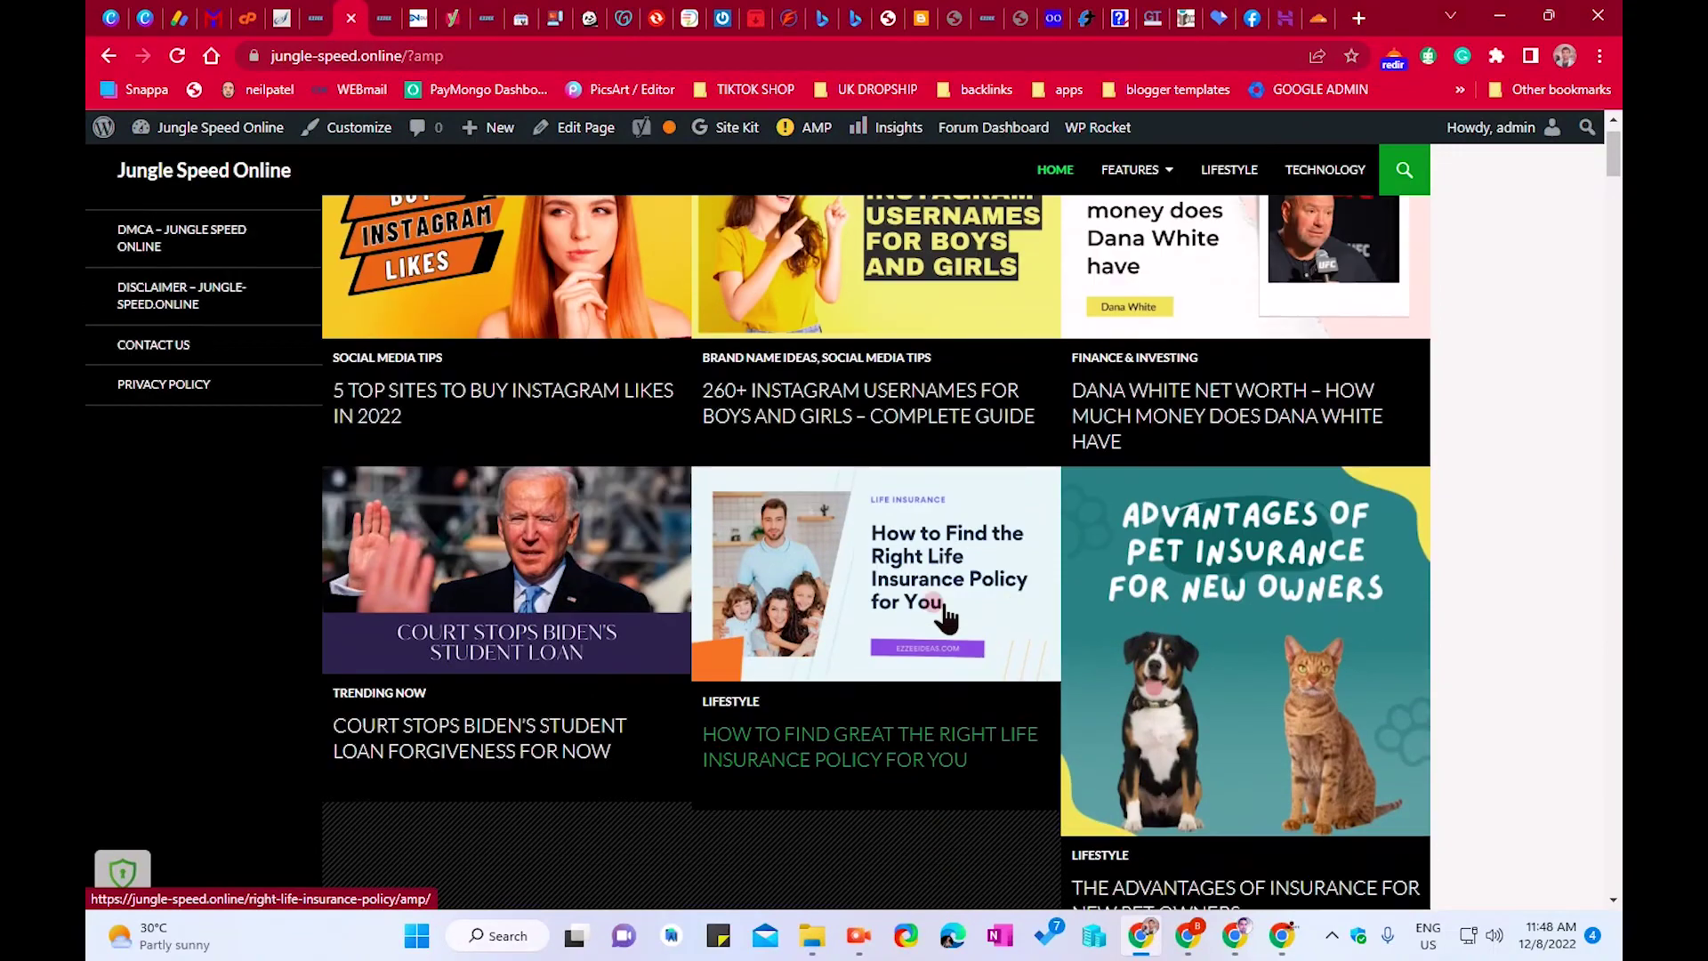